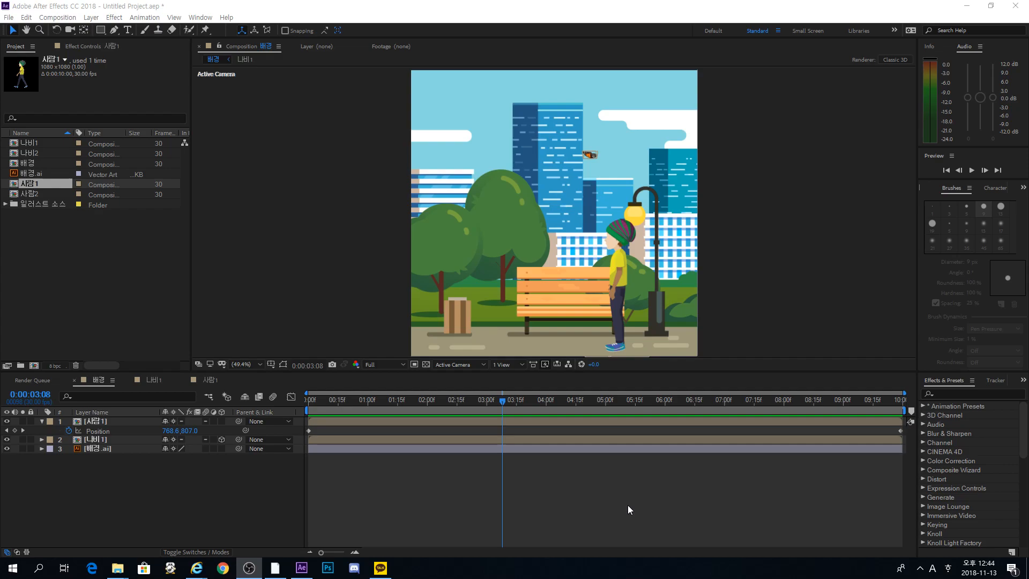
Preview the animation in the 배경 composition, return the playhead to the start and collapse the 사람1 layer's properties.
{"action": "left_click", "coordinate": [628, 505]}
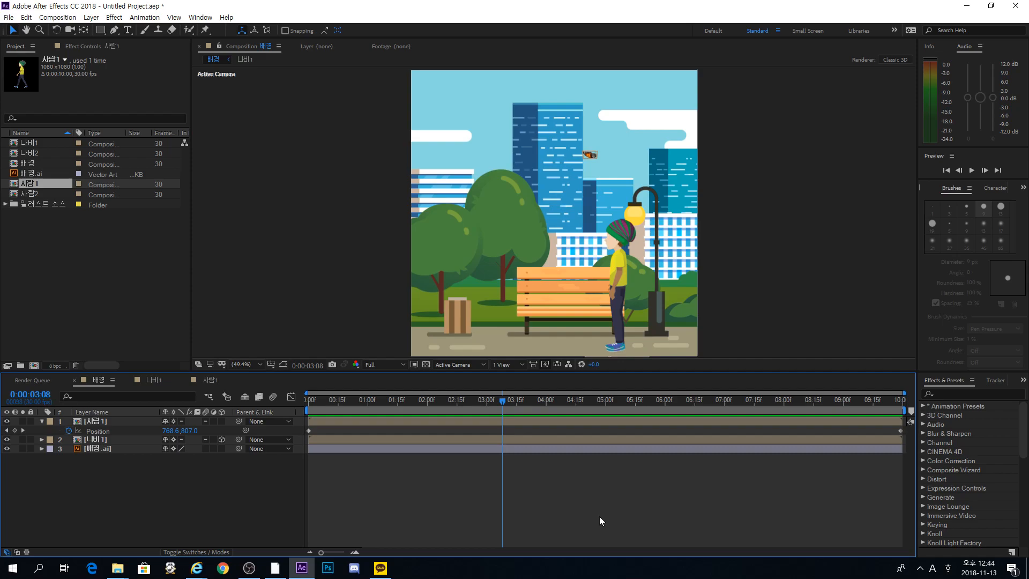
{"action": "left_click", "coordinate": [319, 404]}
{"action": "key", "text": "space"}
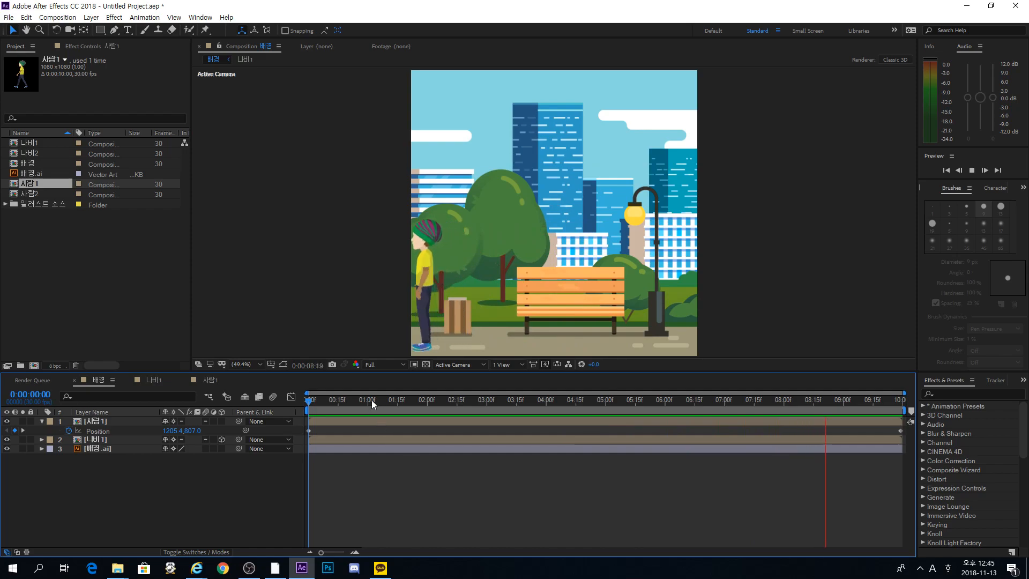
{"action": "left_click_drag", "start_coordinate": [361, 405], "coordinate": [544, 423]}
{"action": "left_click_drag", "start_coordinate": [341, 419], "coordinate": [510, 399]}
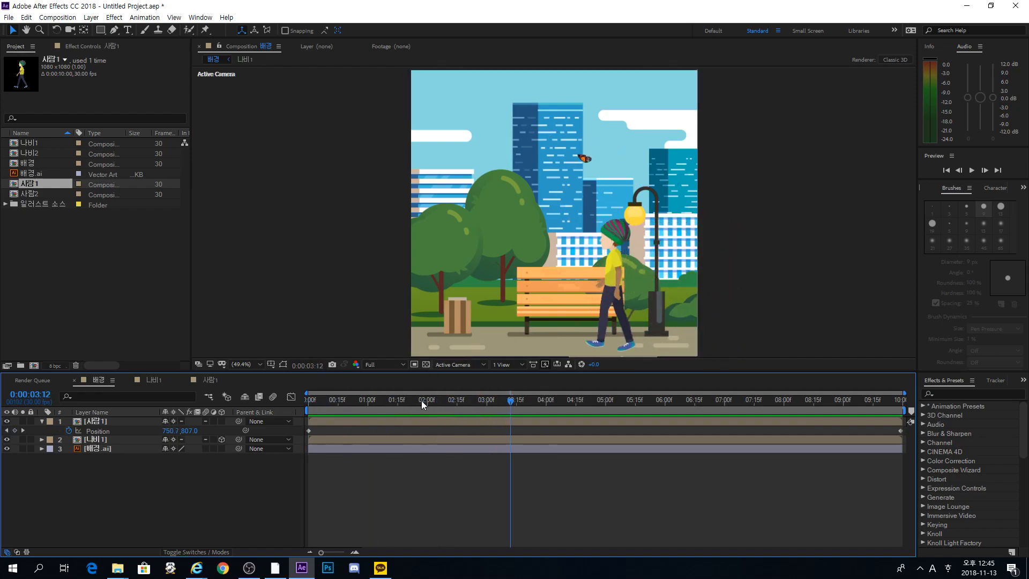
{"action": "left_click_drag", "start_coordinate": [519, 406], "coordinate": [291, 404]}
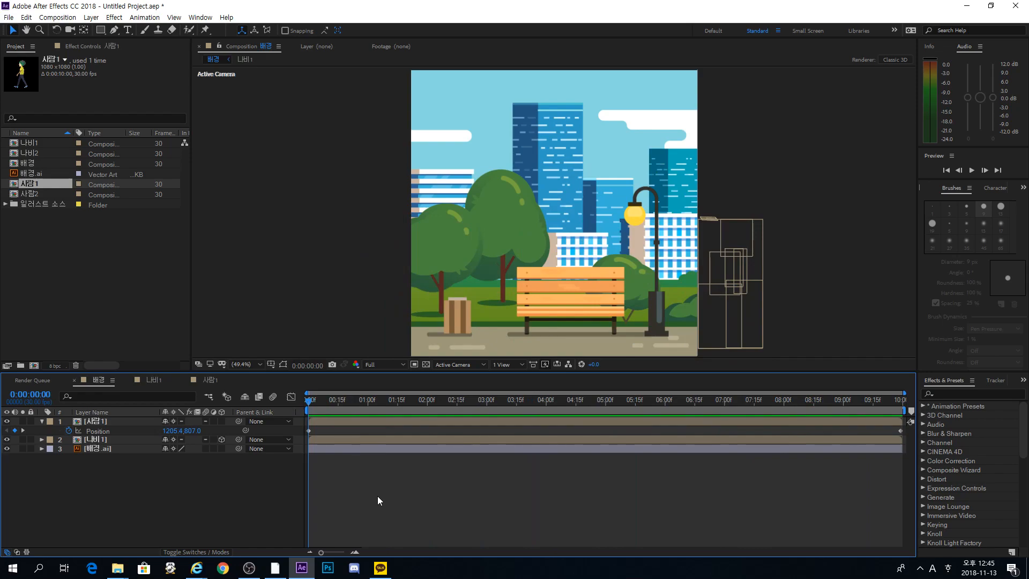
{"action": "left_click", "coordinate": [41, 421]}
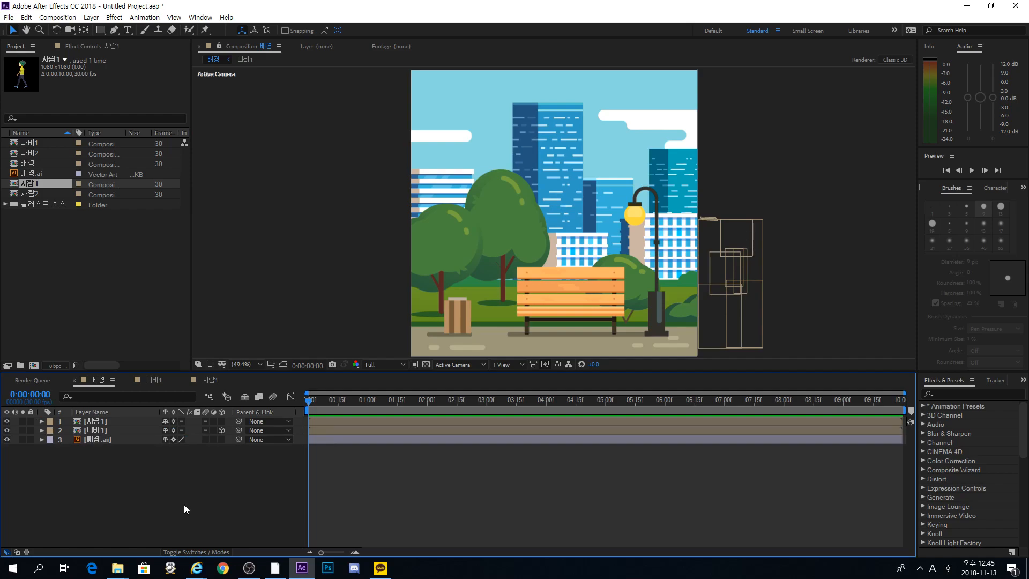
Switch to Illustrator and compare the 사람1.ai and 사람2.ai character drawings, ending on 사람1.ai.
{"action": "left_click", "coordinate": [280, 568]}
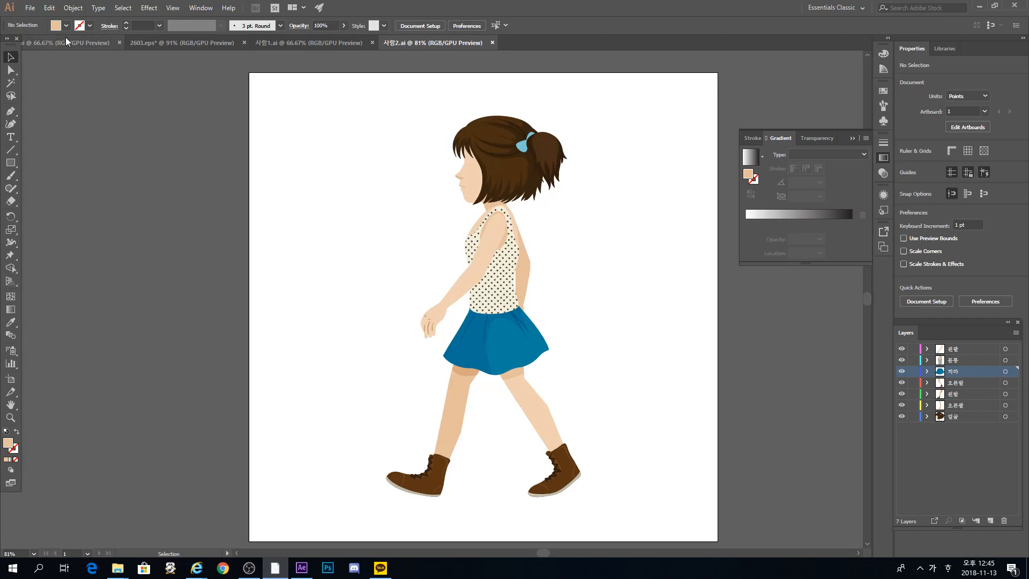
{"action": "left_click", "coordinate": [303, 45]}
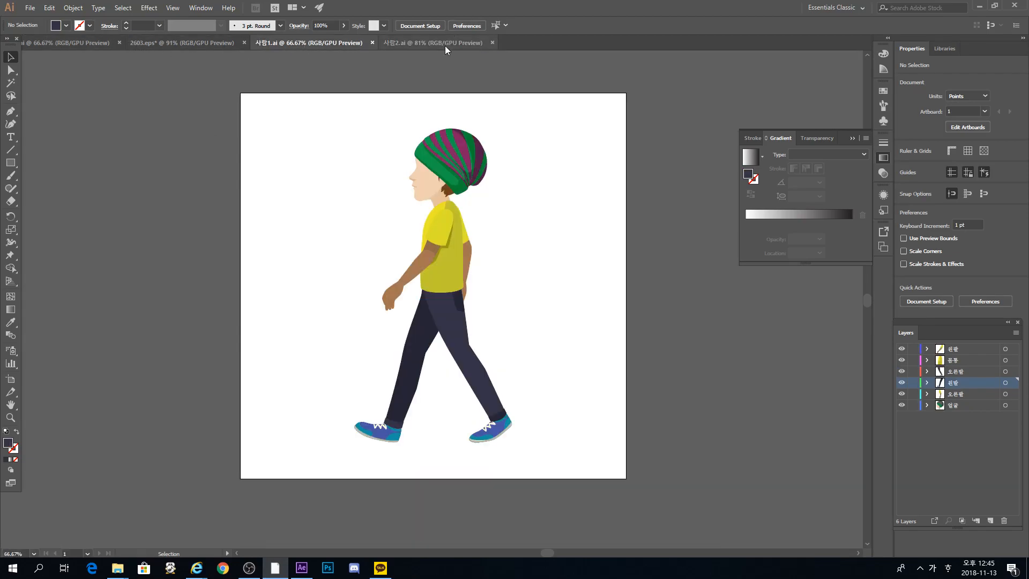
{"action": "left_click", "coordinate": [445, 45]}
{"action": "left_click", "coordinate": [314, 45]}
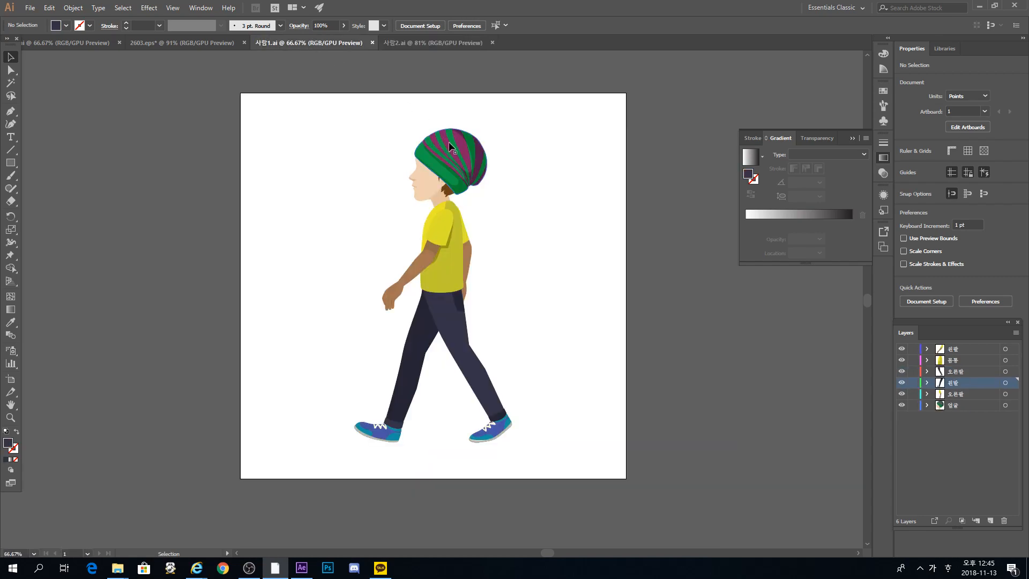
Examine how the 사람1 character is split into layers by selecting its head, torso and both legs, then deselect.
{"action": "left_click", "coordinate": [974, 436]}
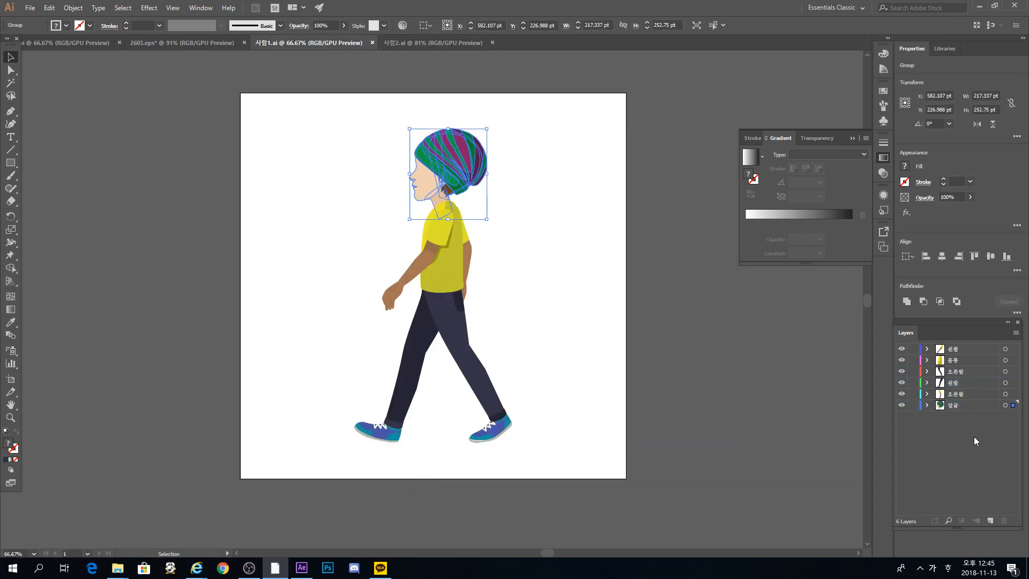
{"action": "left_click", "coordinate": [963, 394]}
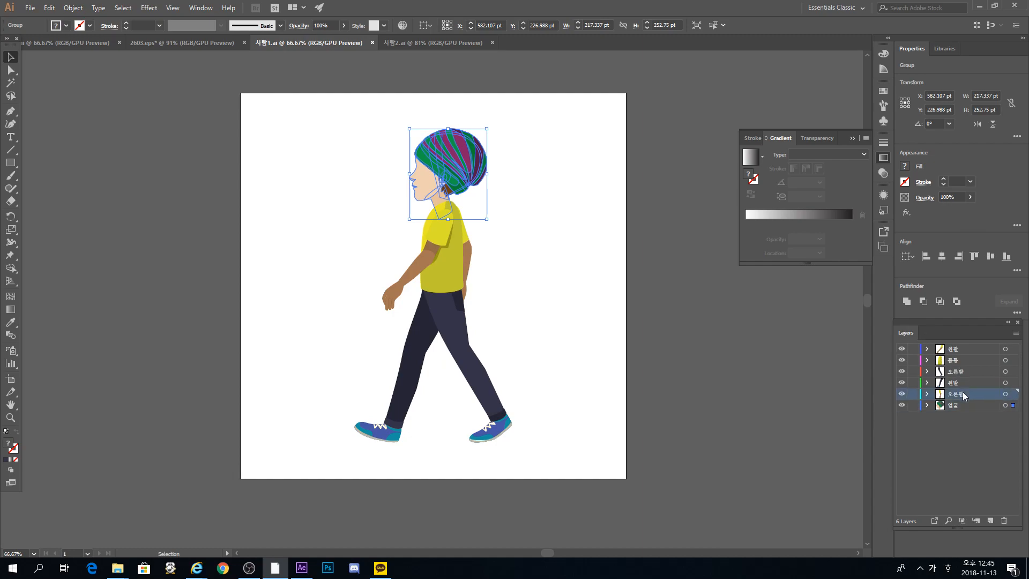
{"action": "left_click", "coordinate": [960, 380]}
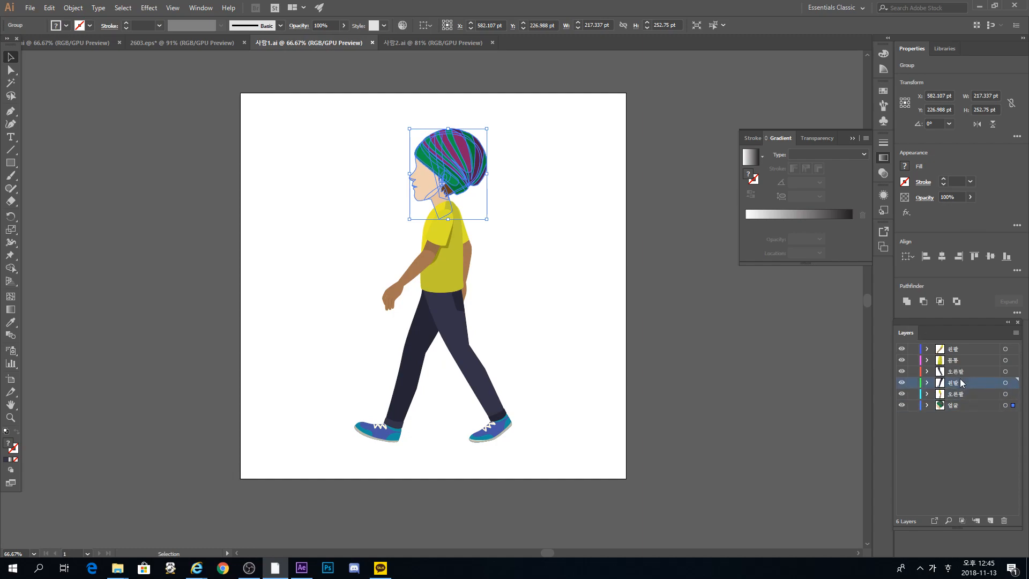
{"action": "left_click", "coordinate": [464, 243]}
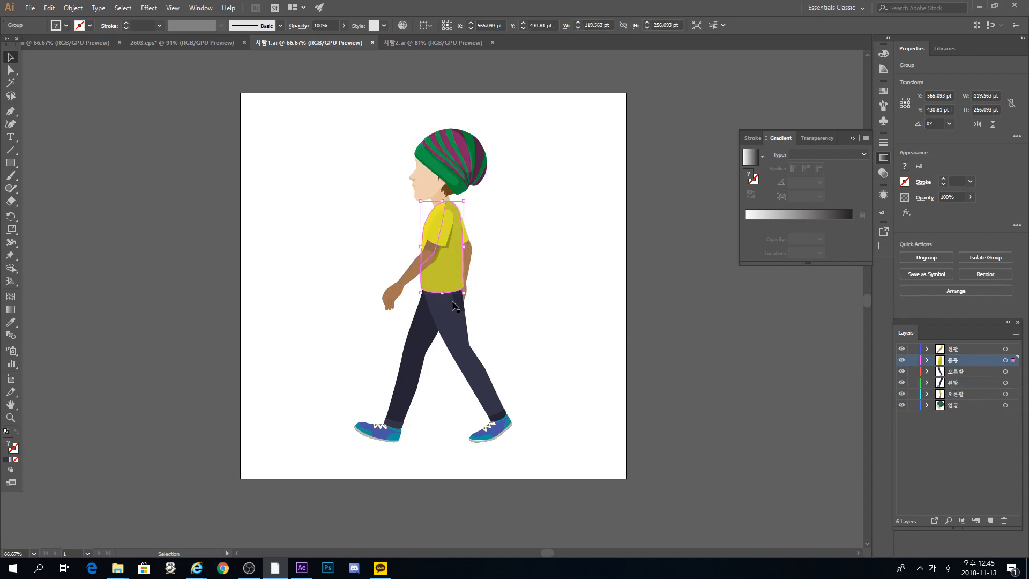
{"action": "left_click", "coordinate": [448, 343]}
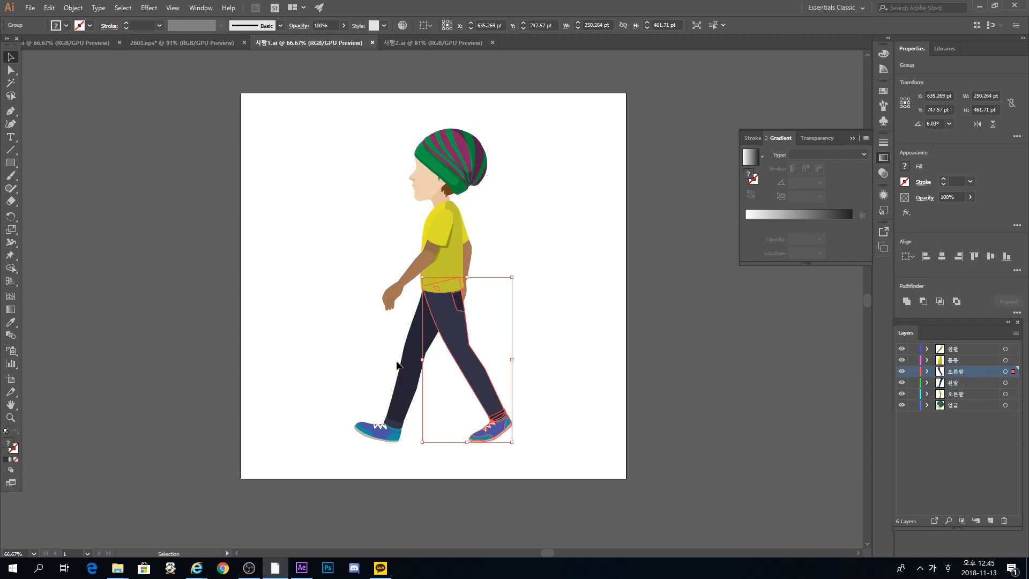
{"action": "left_click", "coordinate": [410, 364]}
{"action": "left_click", "coordinate": [496, 345]}
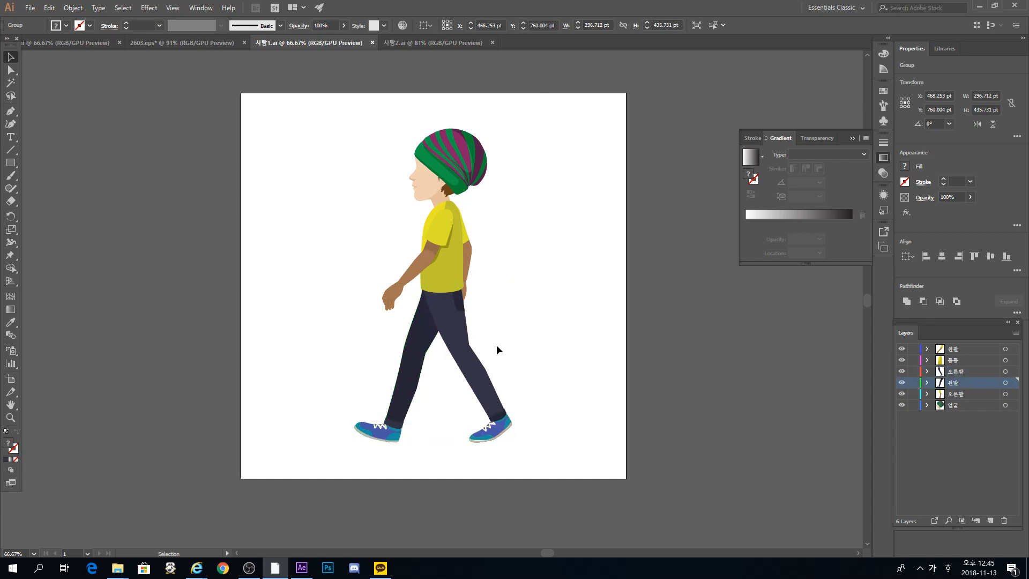
Go through the six body-part layers of 사람1.ai in order, from the left arm down to the face.
{"action": "left_click", "coordinate": [973, 350]}
{"action": "left_click", "coordinate": [972, 361]}
{"action": "left_click", "coordinate": [970, 372]}
{"action": "left_click", "coordinate": [969, 384]}
{"action": "left_click", "coordinate": [966, 395]}
{"action": "left_click", "coordinate": [966, 406]}
{"action": "left_click", "coordinate": [1020, 530]}
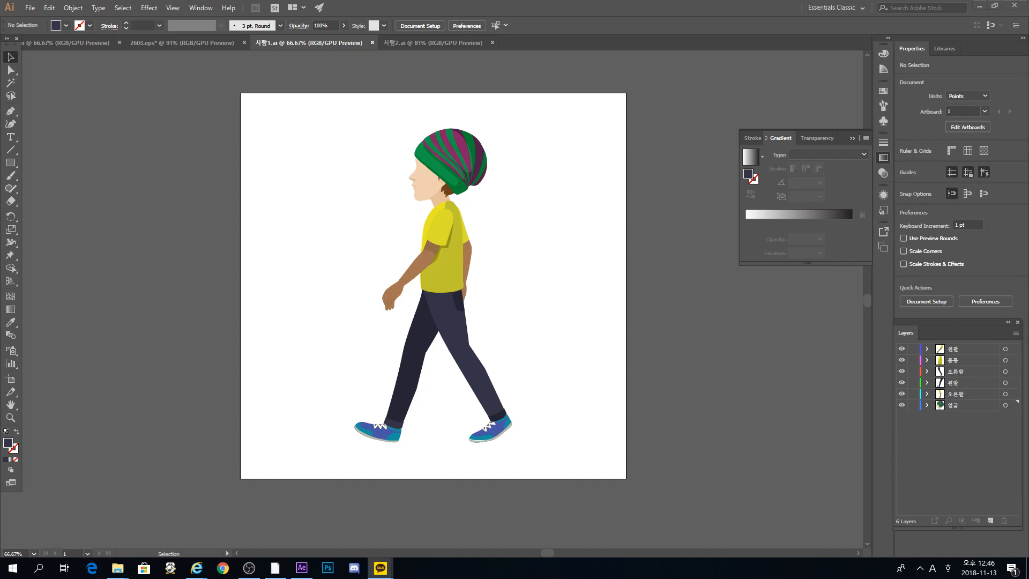
{"action": "left_click", "coordinate": [655, 397]}
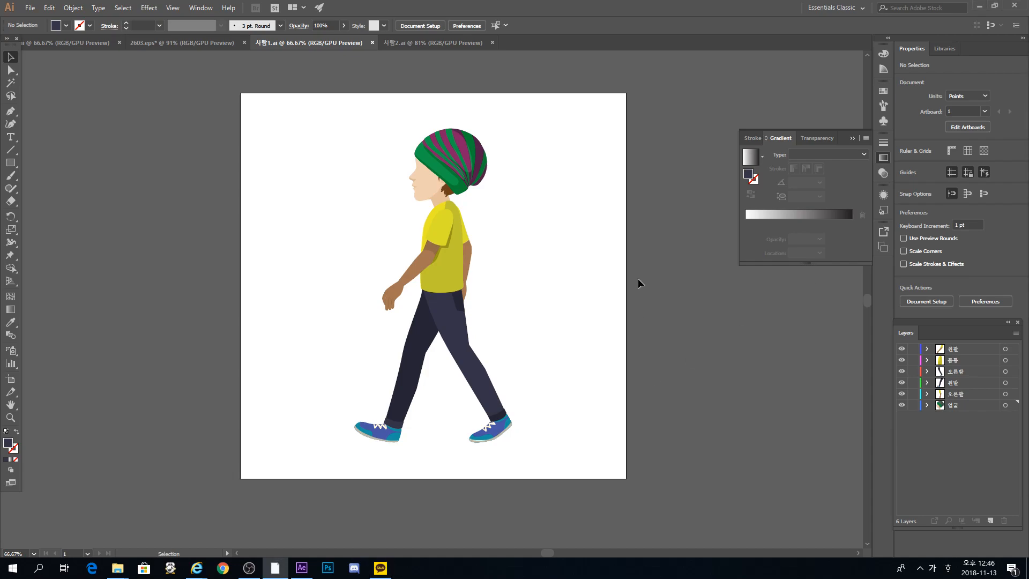
Switch back to After Effects, open the 사람1 composition and inspect its animated limb and face layers one by one.
{"action": "left_click", "coordinate": [301, 568]}
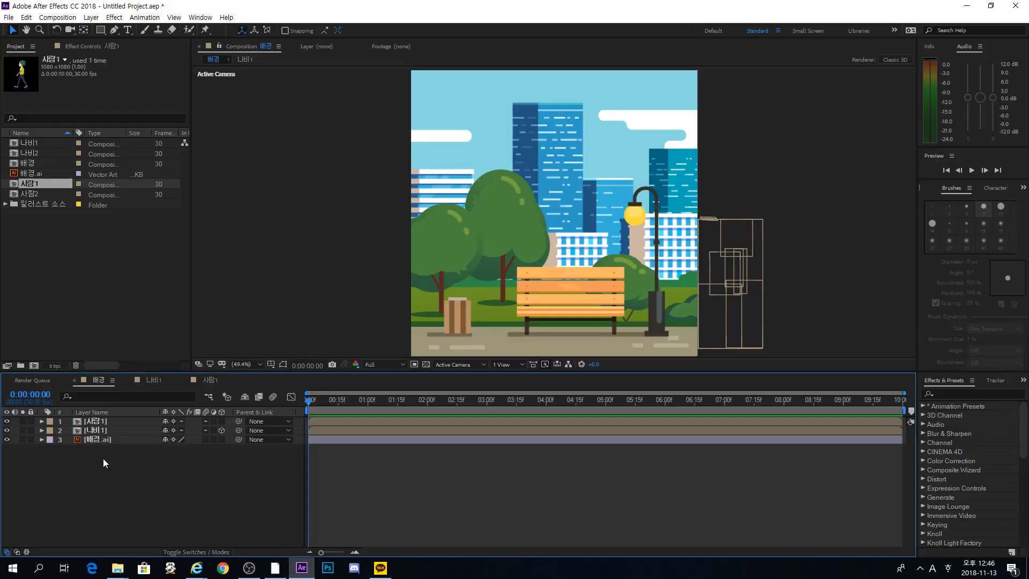
{"action": "left_click", "coordinate": [35, 254]}
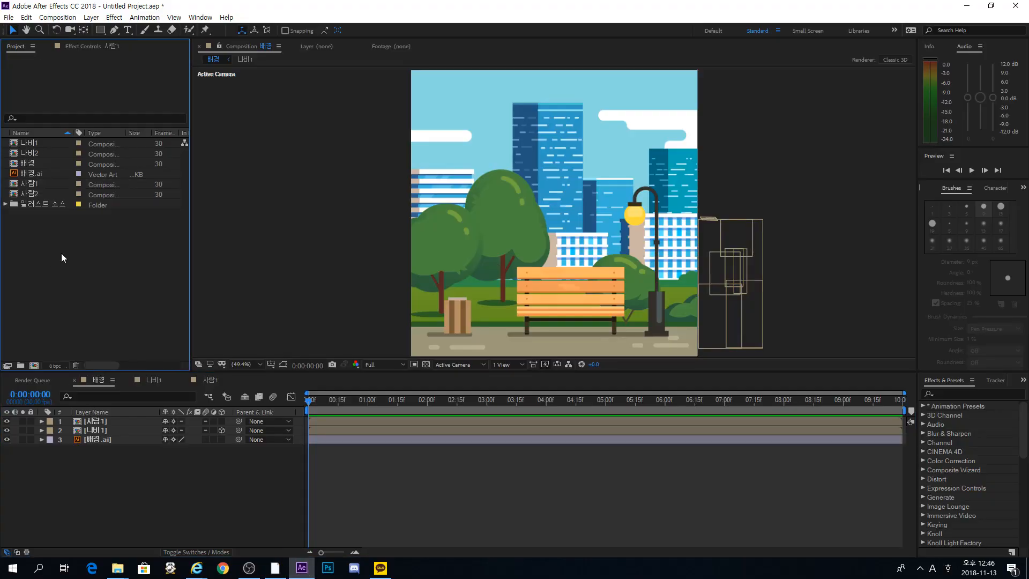
{"action": "double_click", "coordinate": [43, 183]}
{"action": "left_click", "coordinate": [124, 420]}
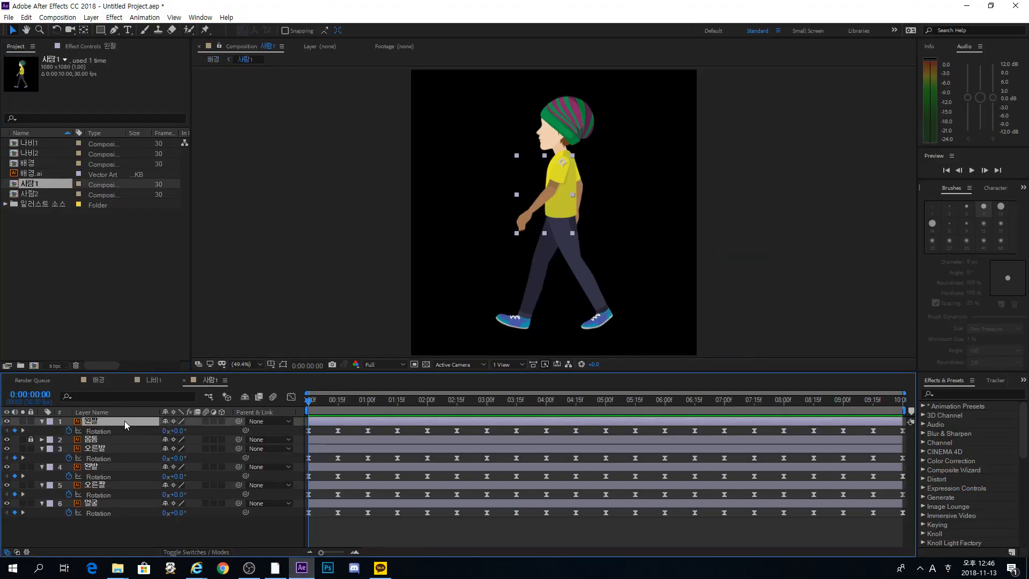
{"action": "left_click", "coordinate": [118, 450]}
{"action": "left_click", "coordinate": [116, 467]}
{"action": "left_click", "coordinate": [118, 503]}
{"action": "left_click", "coordinate": [117, 487]}
{"action": "left_click", "coordinate": [114, 525]}
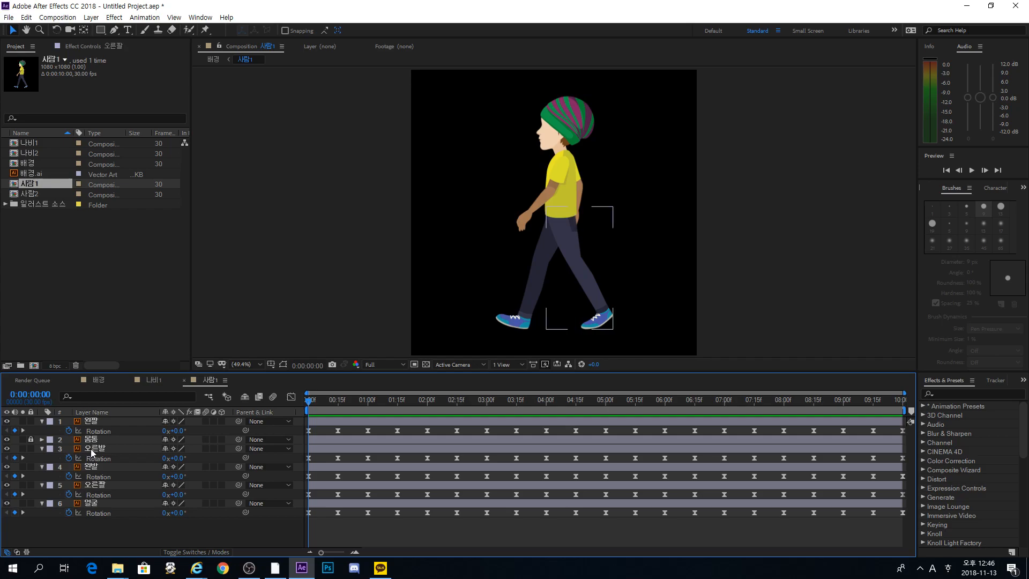
Open the 나비1 composition, collapse both wing layers' properties and inspect the body and wing layers.
{"action": "left_click", "coordinate": [154, 380]}
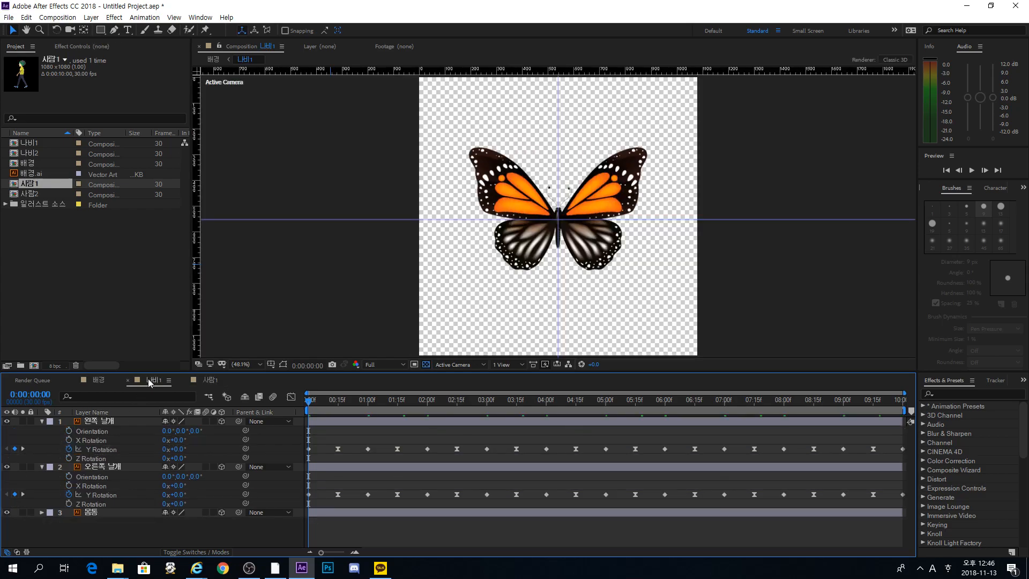
{"action": "left_click", "coordinate": [42, 422]}
{"action": "left_click", "coordinate": [42, 430]}
{"action": "left_click", "coordinate": [109, 440]}
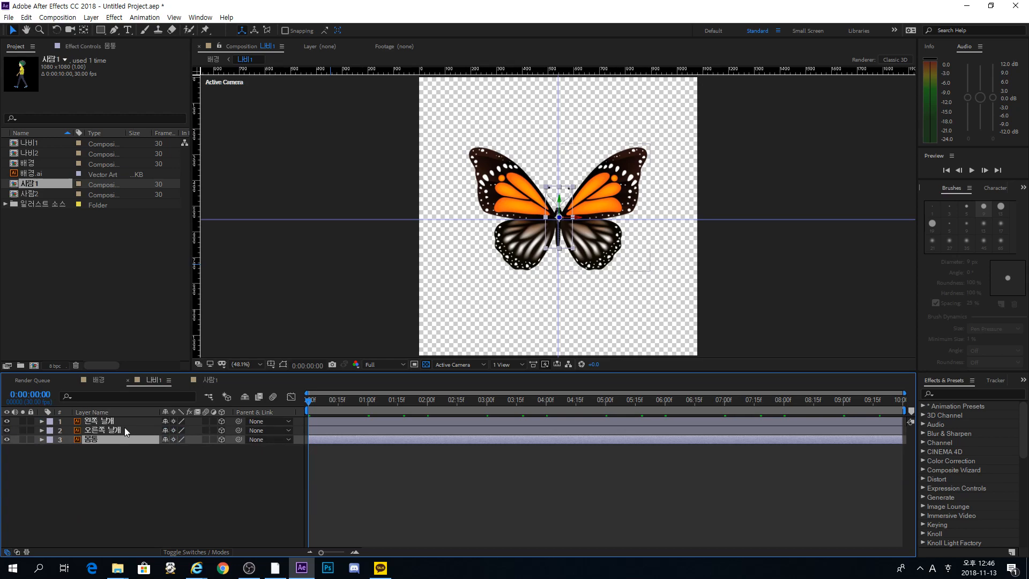
{"action": "left_click", "coordinate": [120, 432]}
{"action": "left_click", "coordinate": [117, 422]}
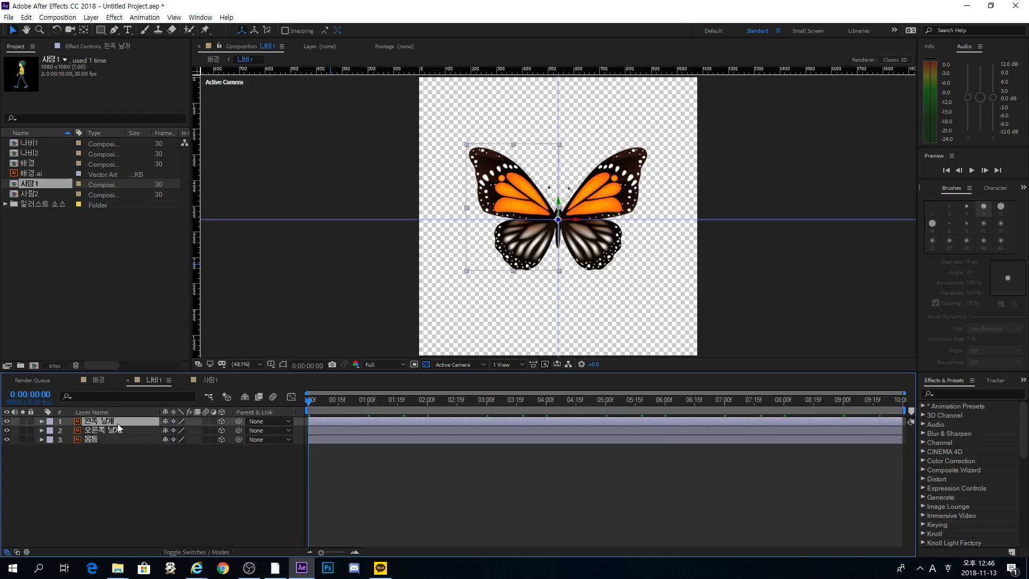
{"action": "left_click", "coordinate": [118, 502]}
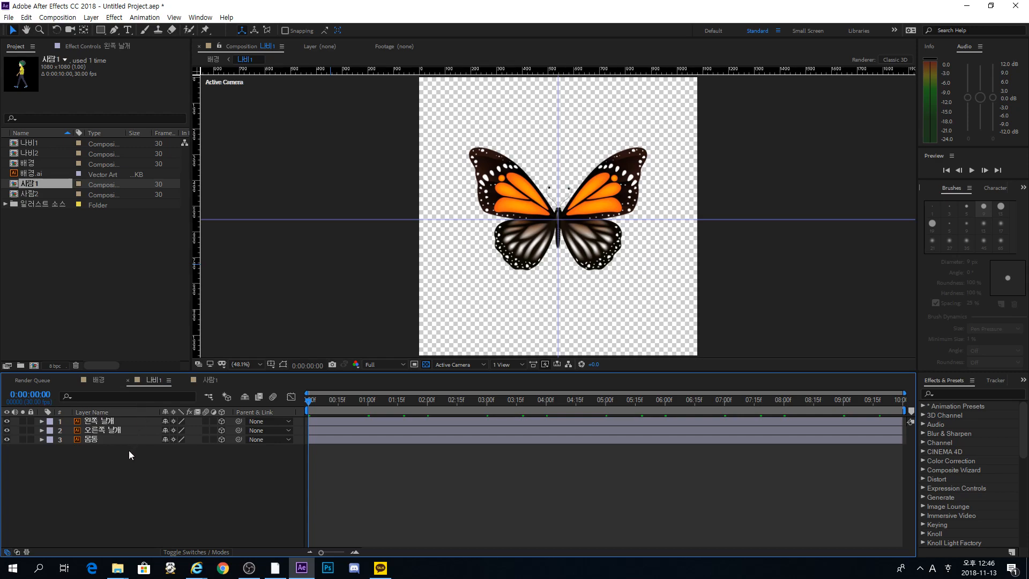
Return to the 배경 composition and check its background layer and the 배경.ai source in the project.
{"action": "left_click", "coordinate": [92, 381]}
{"action": "left_click", "coordinate": [105, 443]}
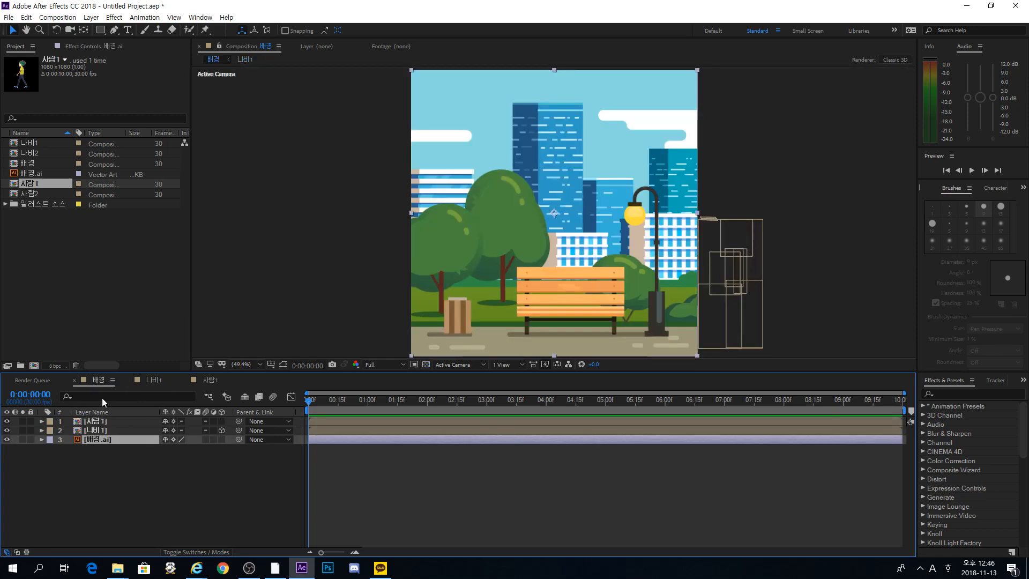
{"action": "left_click", "coordinate": [46, 174]}
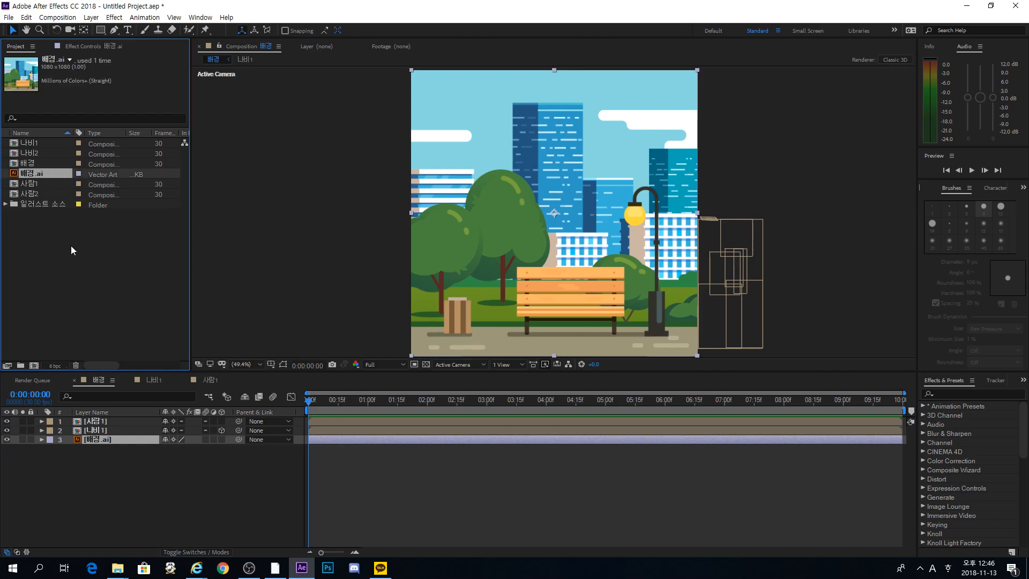
{"action": "left_click", "coordinate": [175, 272]}
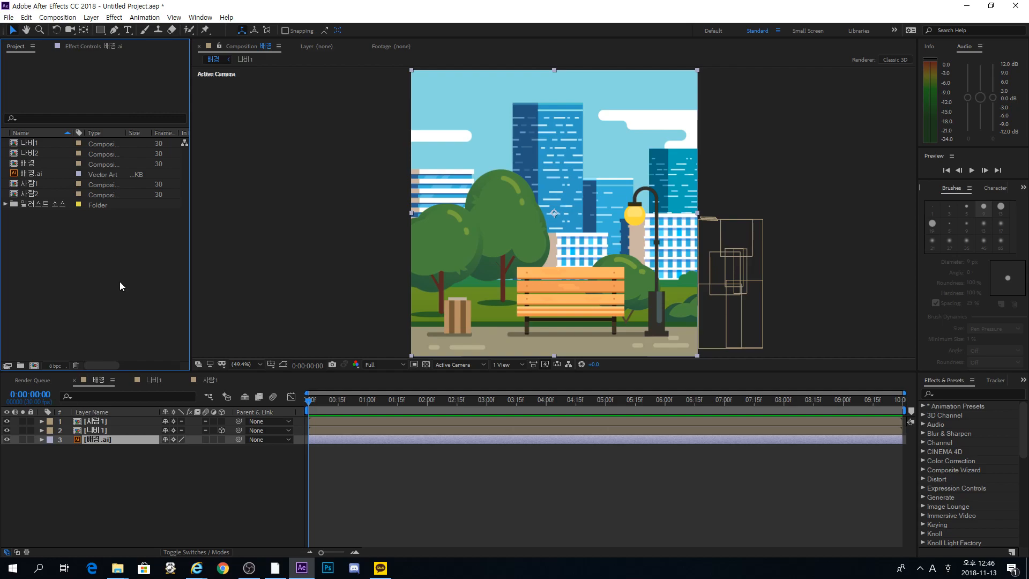
Create a new composition named 공원 산책 with a width of 1080 px.
{"action": "key", "text": "ctrl+n"}
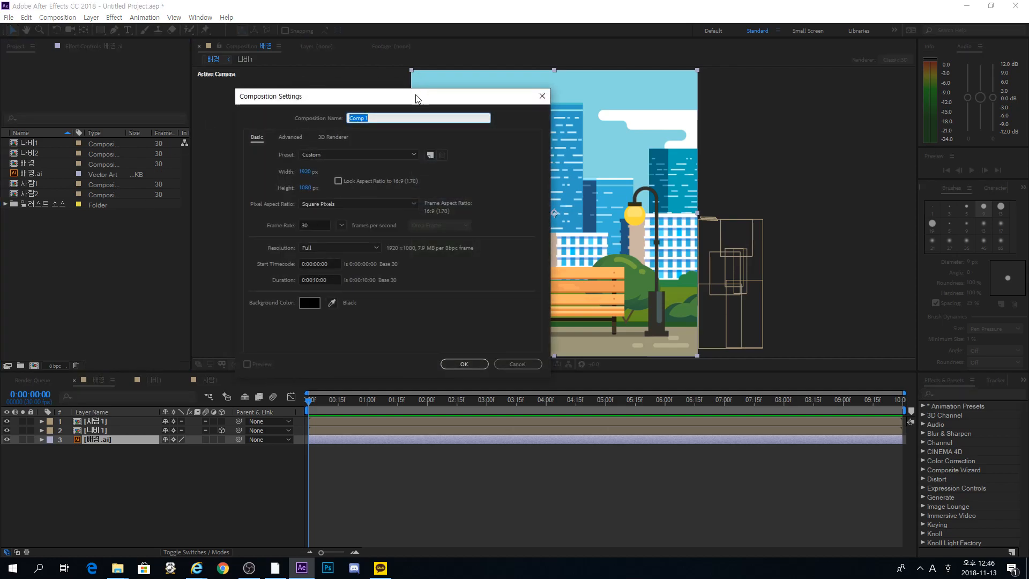
{"action": "left_click_drag", "start_coordinate": [416, 99], "coordinate": [577, 121]}
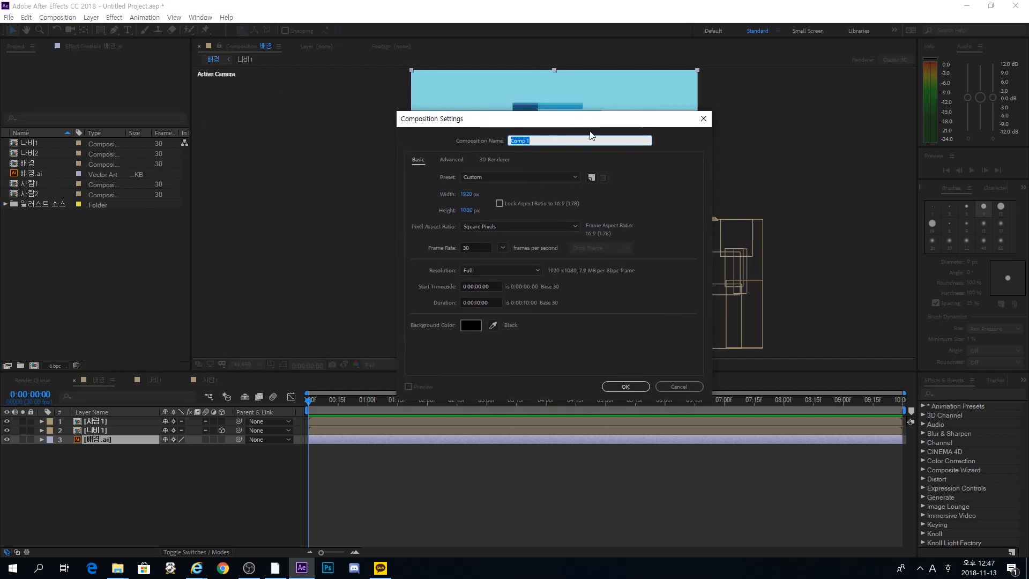
{"action": "key", "text": "BackSpace"}
{"action": "key", "text": "Hangul"}
{"action": "type", "text": "공원 산책"}
{"action": "left_click", "coordinate": [468, 195]}
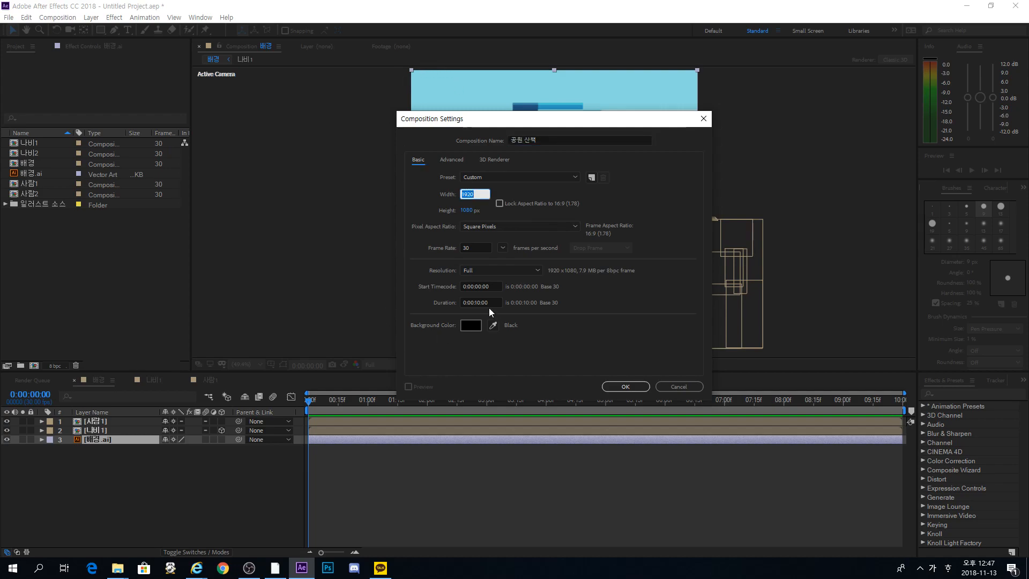
{"action": "type", "text": "1080"}
{"action": "left_click", "coordinate": [618, 200]}
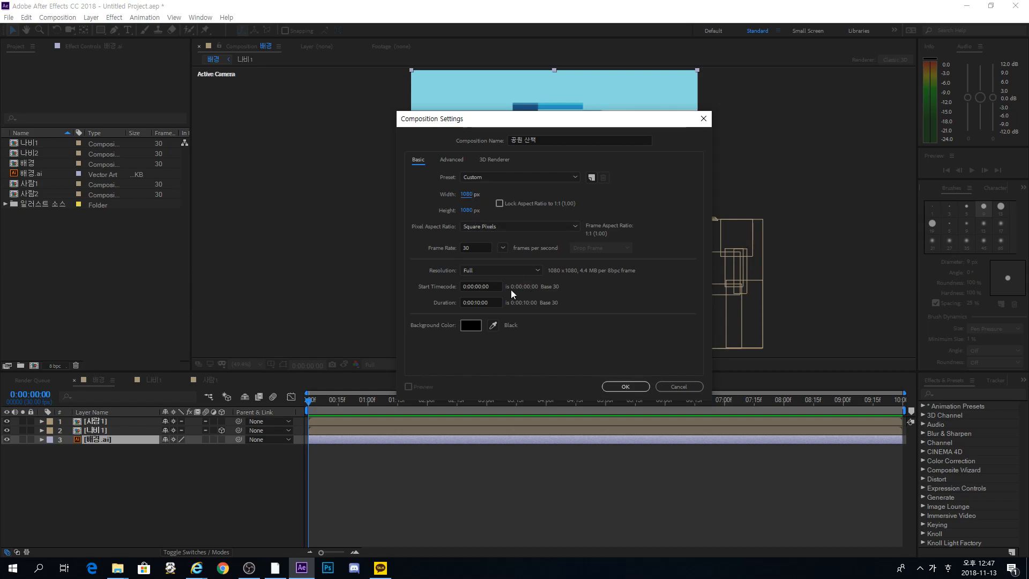
{"action": "left_click", "coordinate": [624, 387]}
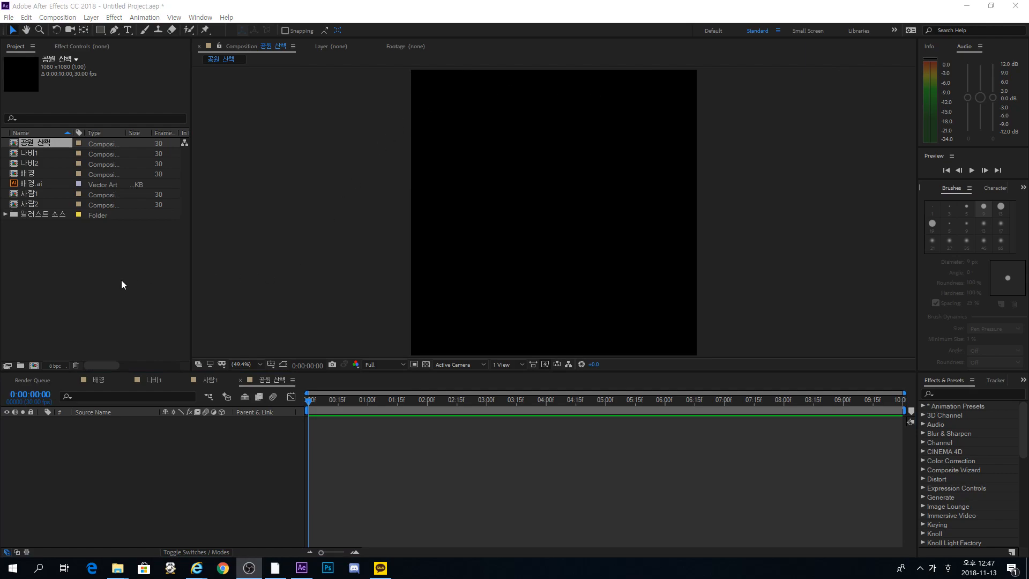
Add the 배경.ai illustration to the 공원 산책 composition as its background layer.
{"action": "left_click", "coordinate": [48, 234]}
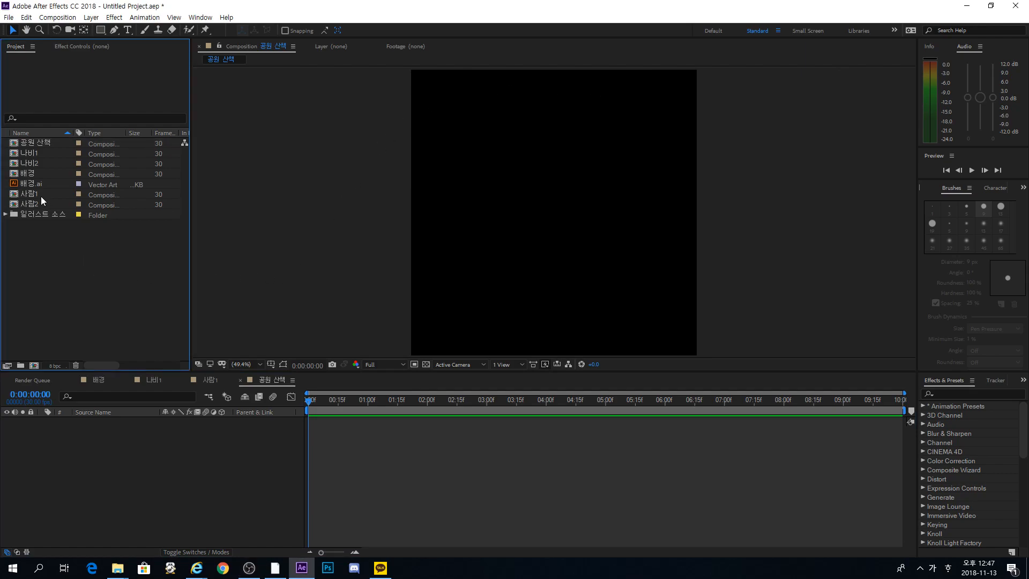
{"action": "left_click", "coordinate": [33, 185]}
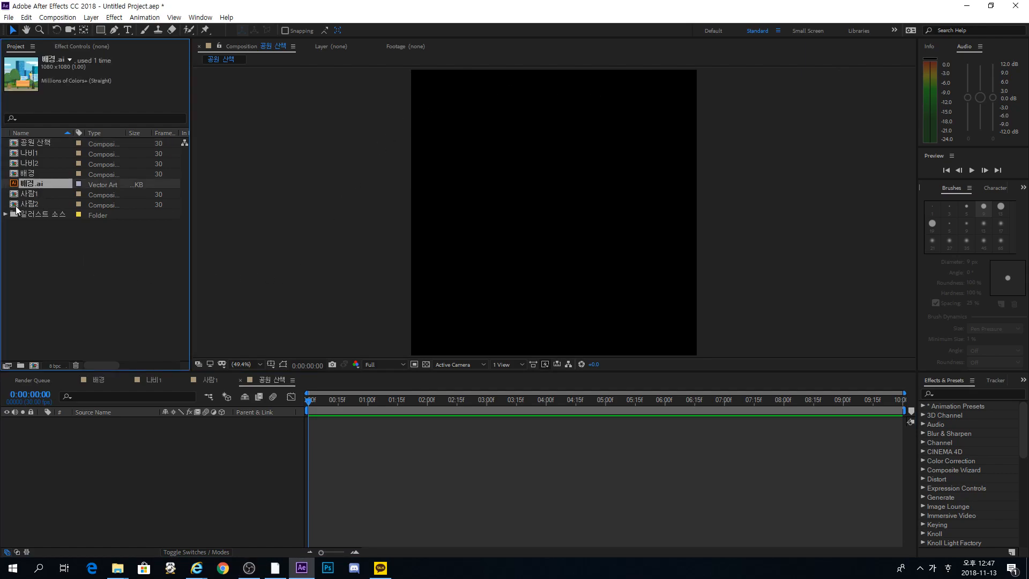
{"action": "left_click_drag", "start_coordinate": [37, 181], "coordinate": [110, 486]}
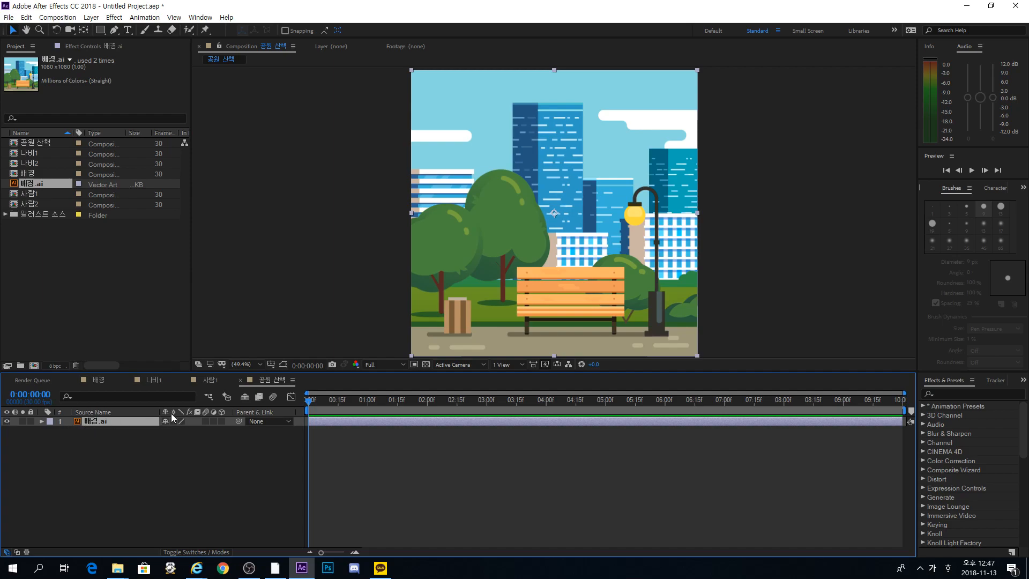
Look through the person and butterfly compositions in the project and open the 사람2 composition.
{"action": "left_click", "coordinate": [172, 483]}
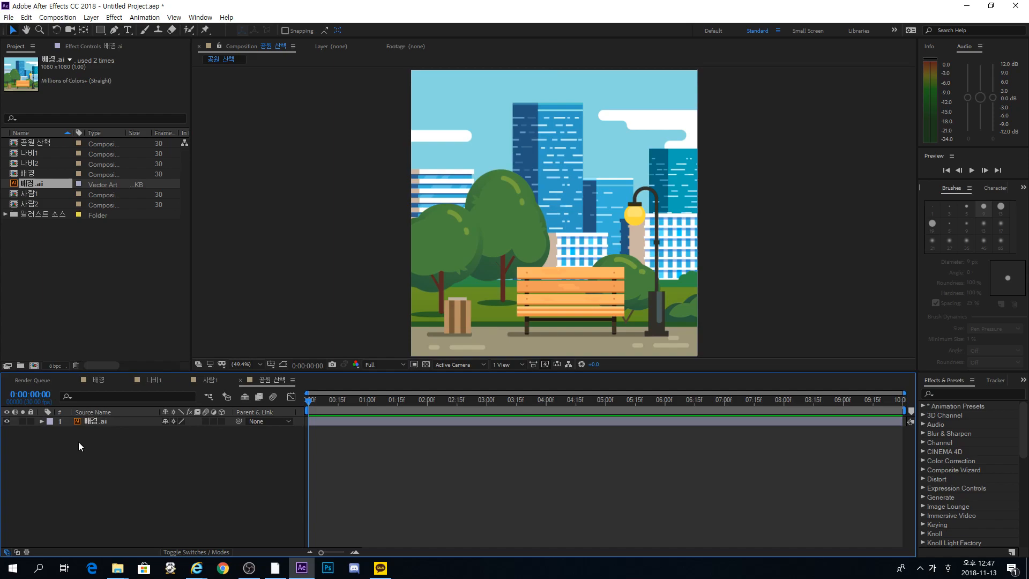
{"action": "left_click", "coordinate": [70, 270]}
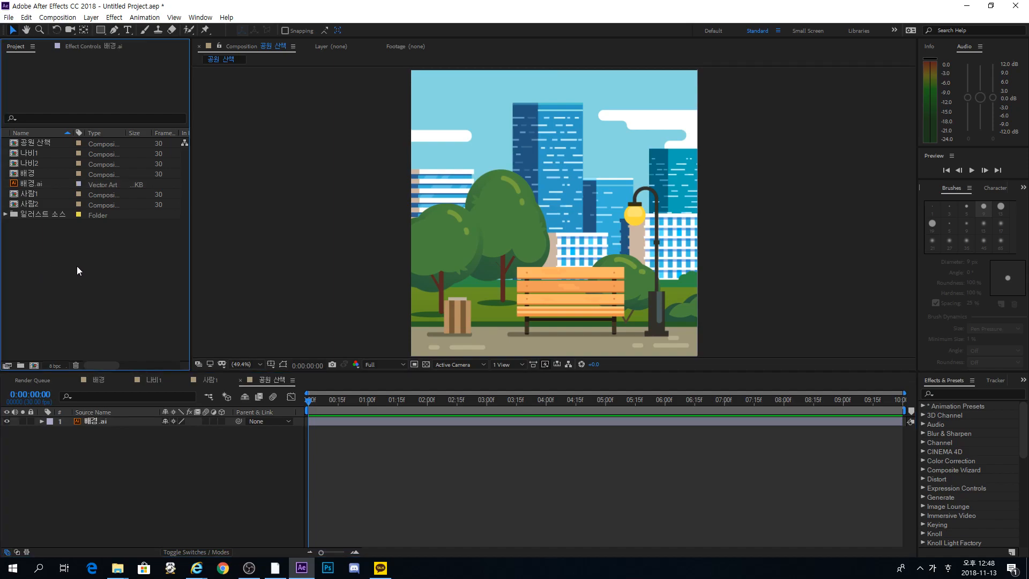
{"action": "left_click", "coordinate": [40, 190]}
{"action": "left_click", "coordinate": [45, 203]}
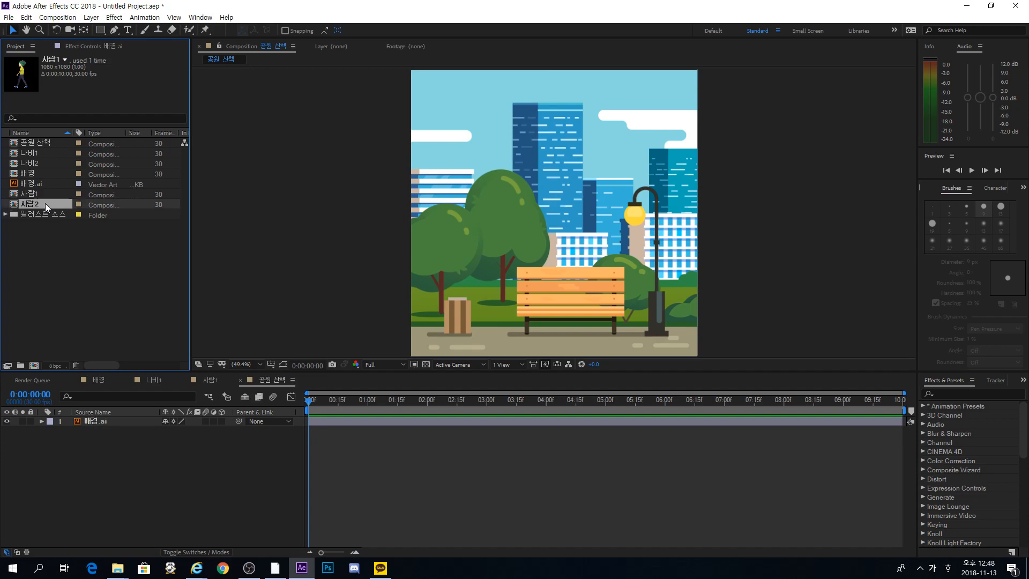
{"action": "left_click", "coordinate": [36, 194]}
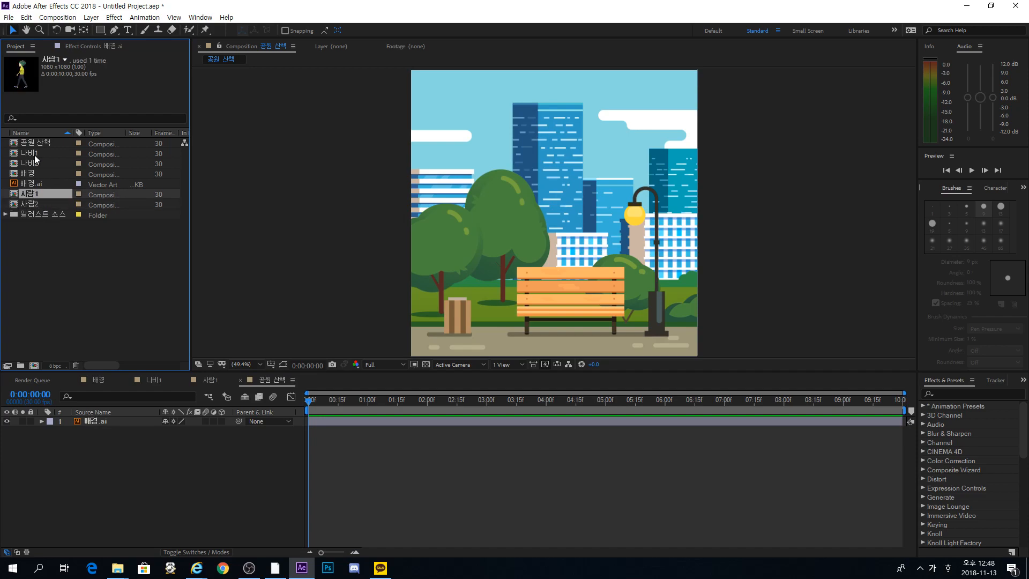
{"action": "left_click", "coordinate": [35, 150]}
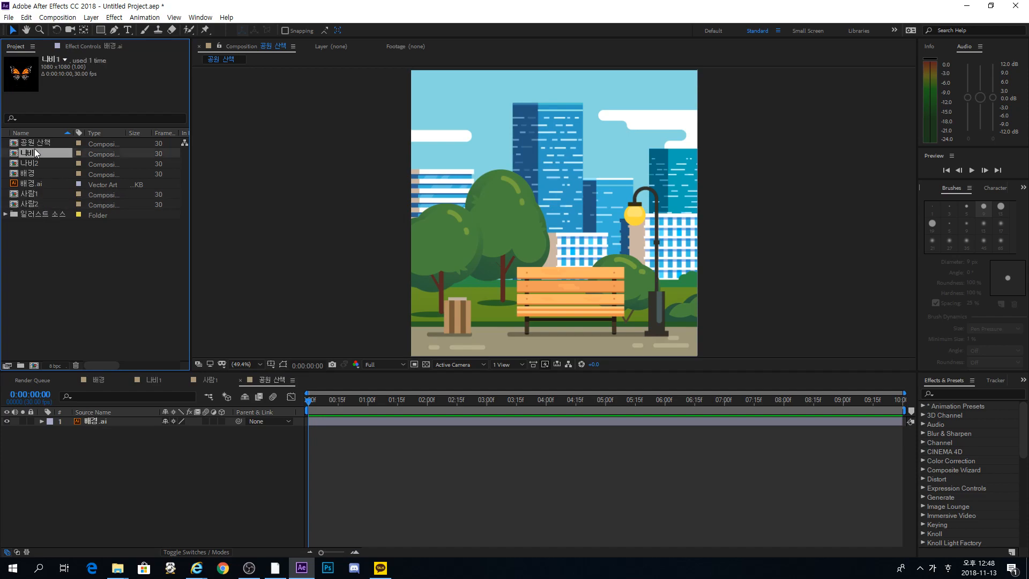
{"action": "left_click", "coordinate": [34, 205]}
{"action": "double_click", "coordinate": [34, 205]}
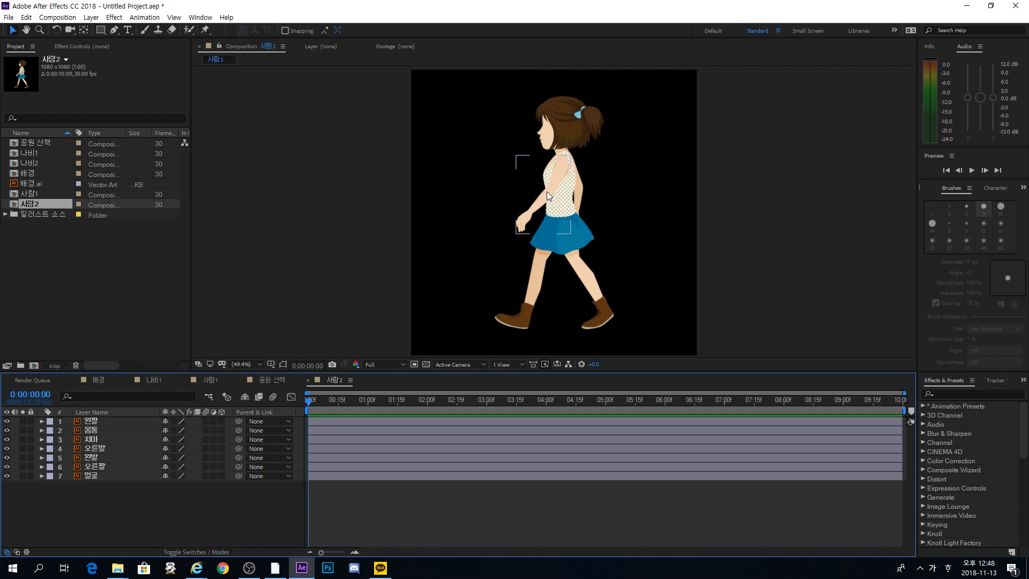
Turn on continuous rasterization for all seven layers of the 사람2 composition, from 왼팔 to 얼굴.
{"action": "left_click", "coordinate": [105, 421]}
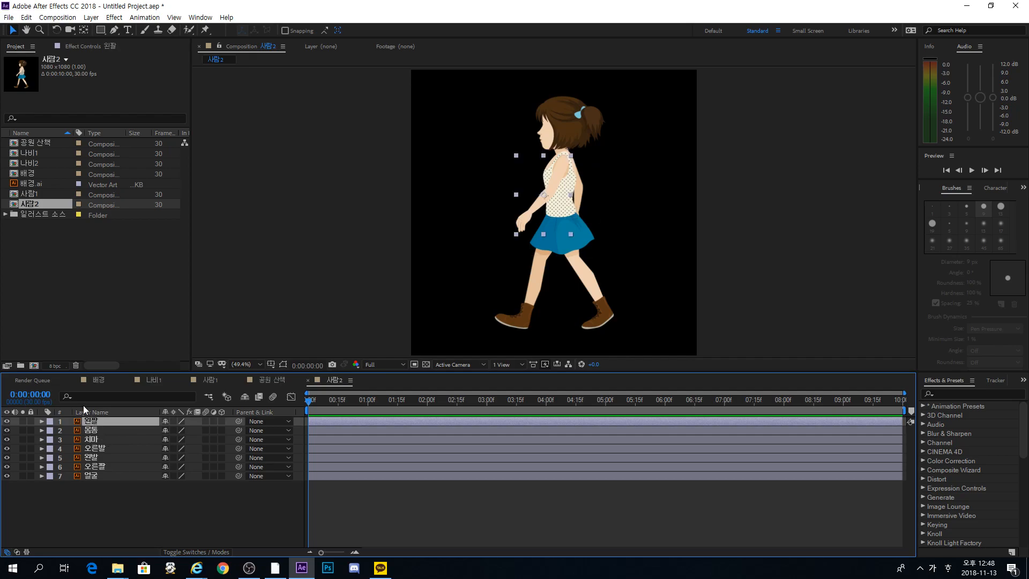
{"action": "left_click", "coordinate": [111, 476], "text": "shift"}
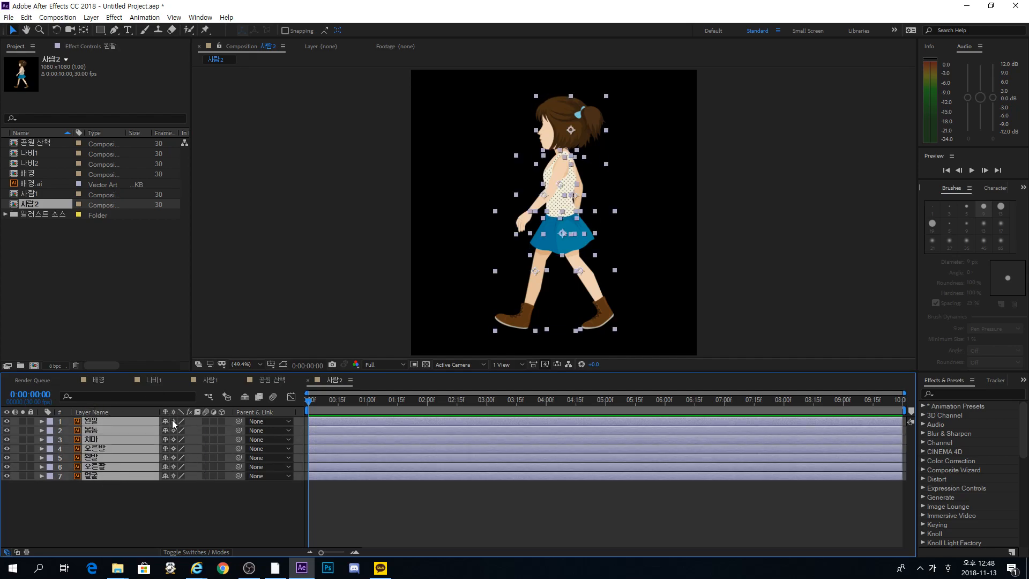
{"action": "left_click", "coordinate": [439, 504]}
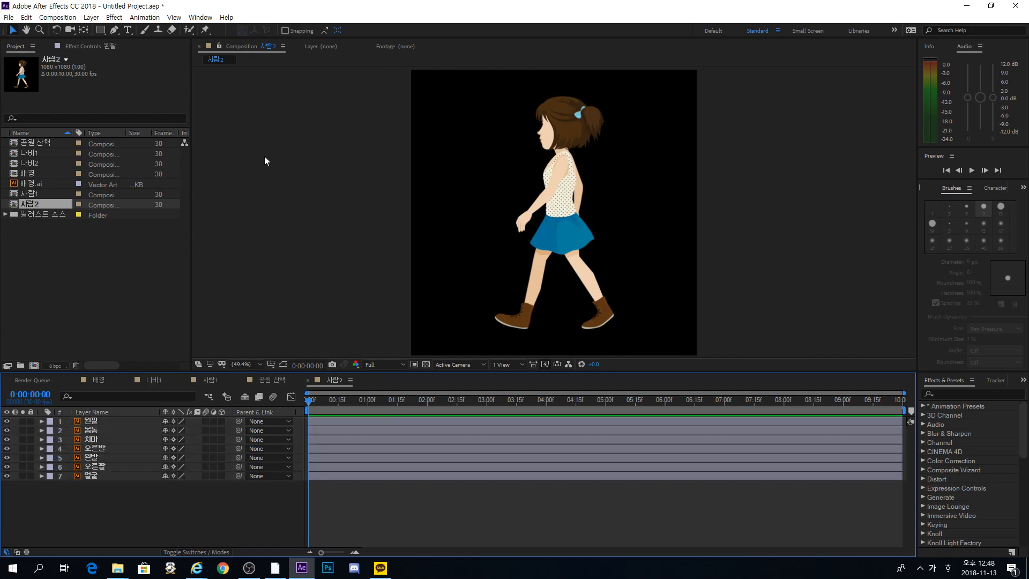
Check which body part of the girl each layer holds by selecting the layers one by one.
{"action": "left_click", "coordinate": [125, 475]}
{"action": "left_click", "coordinate": [113, 465]}
{"action": "left_click", "coordinate": [111, 457]}
{"action": "left_click", "coordinate": [109, 448]}
{"action": "left_click", "coordinate": [110, 430]}
{"action": "left_click", "coordinate": [111, 435]}
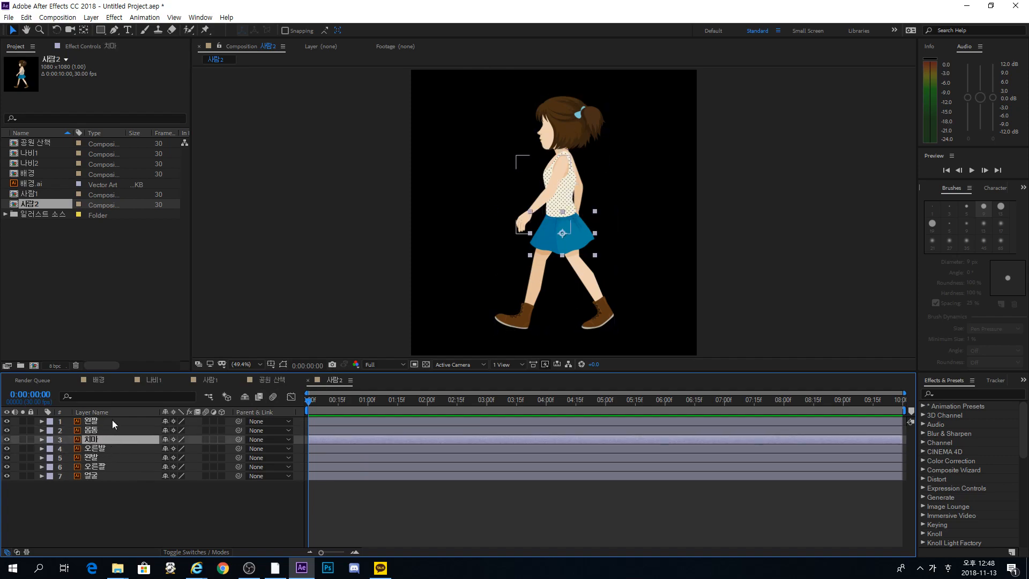
{"action": "left_click", "coordinate": [111, 420]}
{"action": "left_click", "coordinate": [130, 502]}
Move the 얼굴 layer's anchor point to the base of the girl's neck with the Pan Behind tool.
{"action": "left_click", "coordinate": [113, 475]}
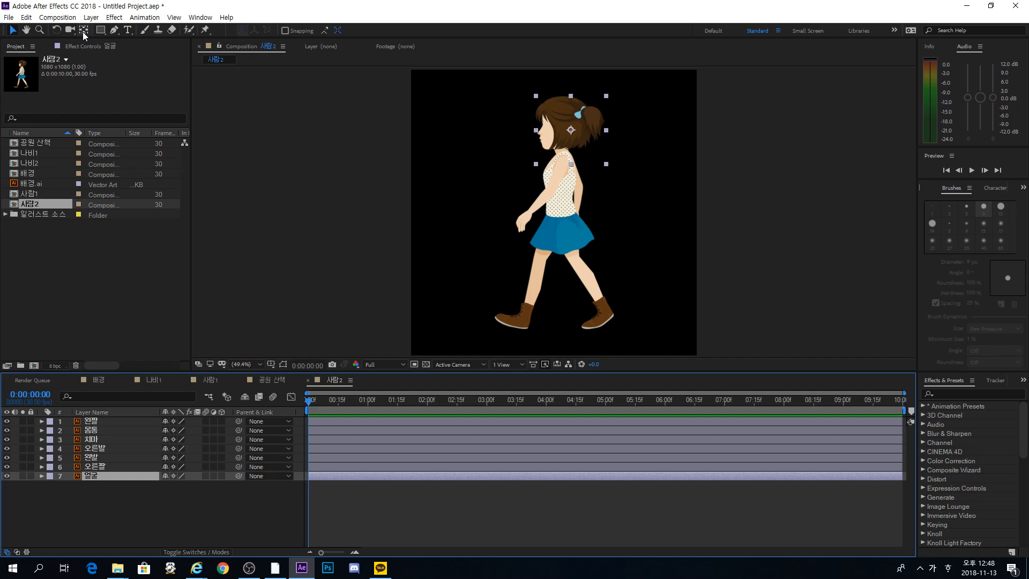
{"action": "left_click", "coordinate": [101, 41]}
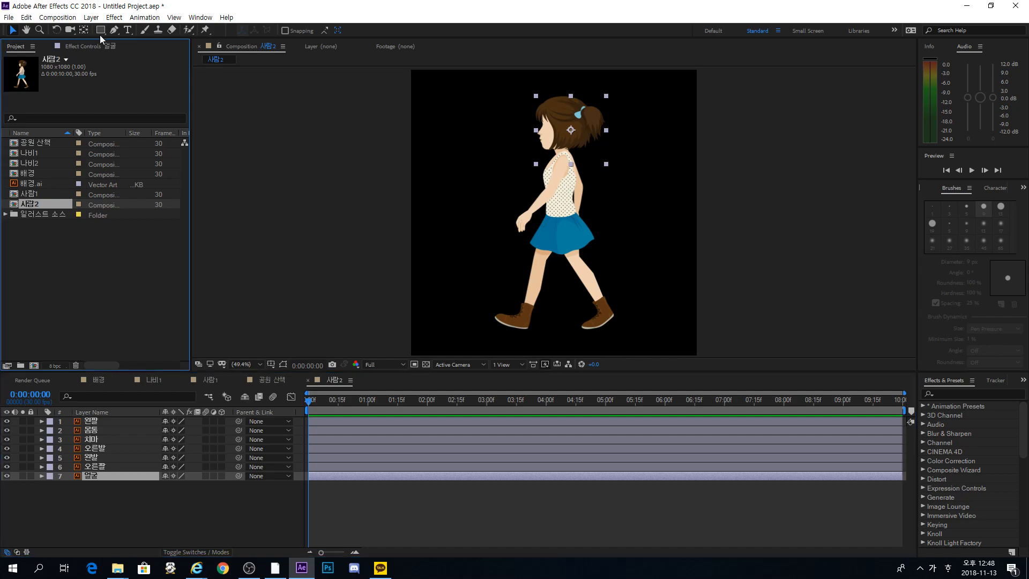
{"action": "left_click", "coordinate": [84, 31]}
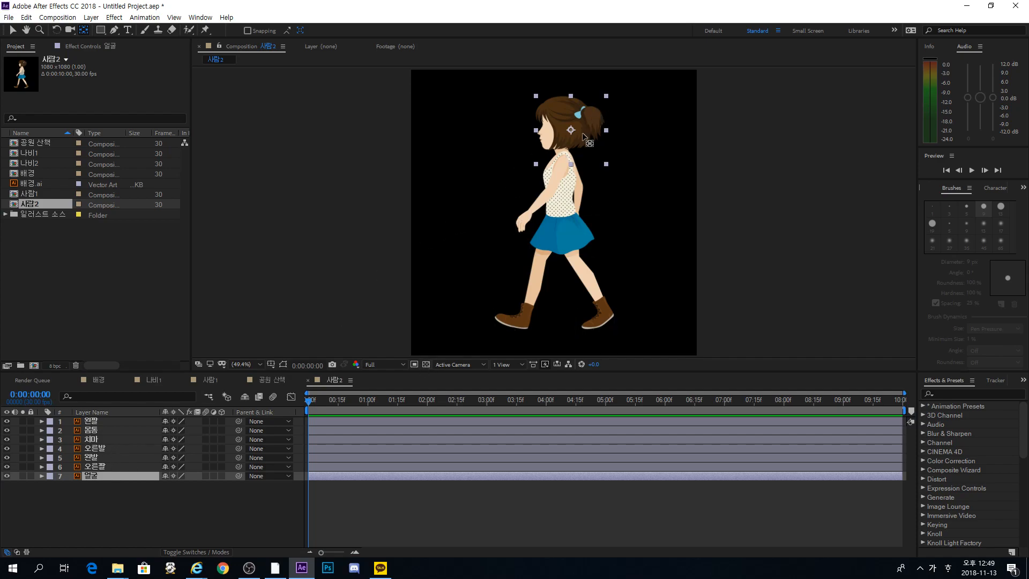
{"action": "scroll", "coordinate": [582, 132], "scroll_direction": "up", "scroll_amount": 2}
{"action": "left_click_drag", "start_coordinate": [581, 127], "coordinate": [564, 284]}
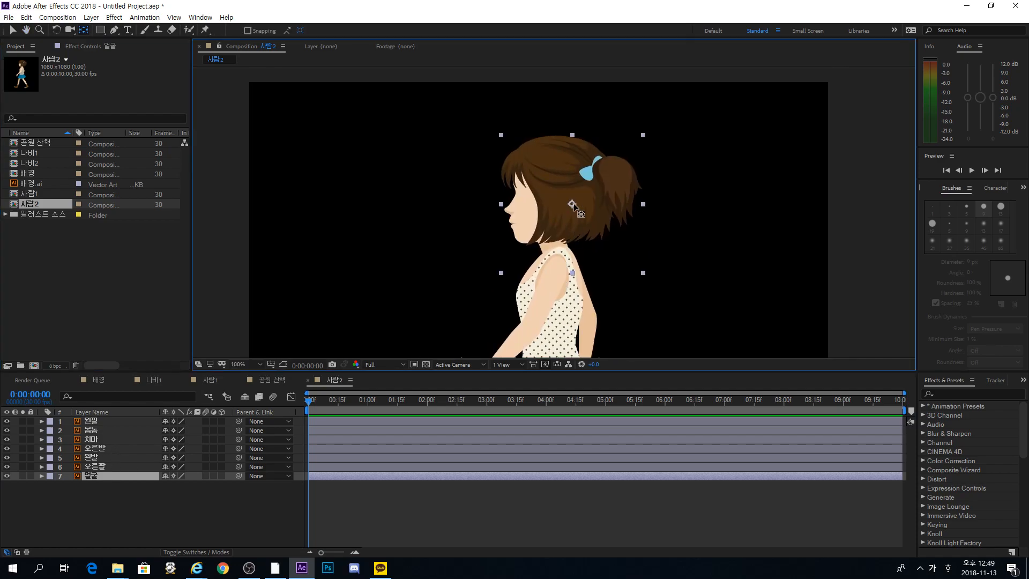
{"action": "left_click_drag", "start_coordinate": [573, 206], "coordinate": [556, 251]}
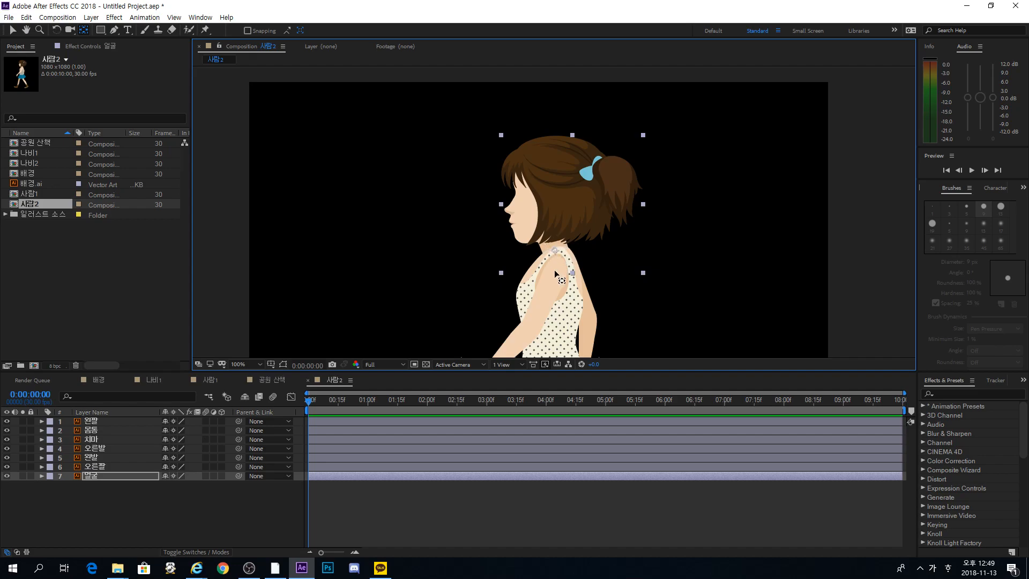
Move the 오른팔 layer's anchor point to the girl's shoulder.
{"action": "left_click", "coordinate": [115, 468]}
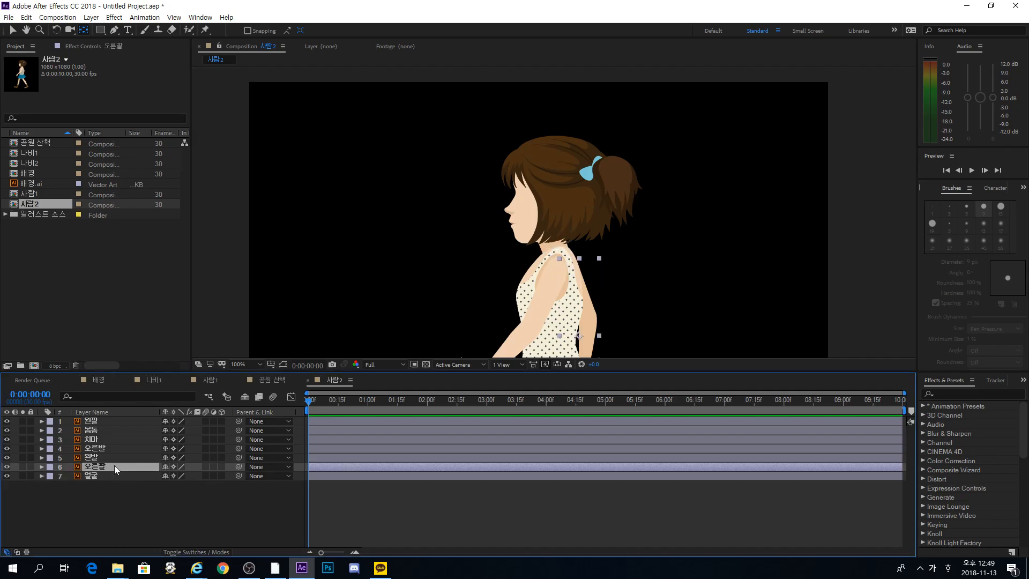
{"action": "key", "text": "space"}
{"action": "left_click_drag", "start_coordinate": [545, 297], "coordinate": [504, 205]}
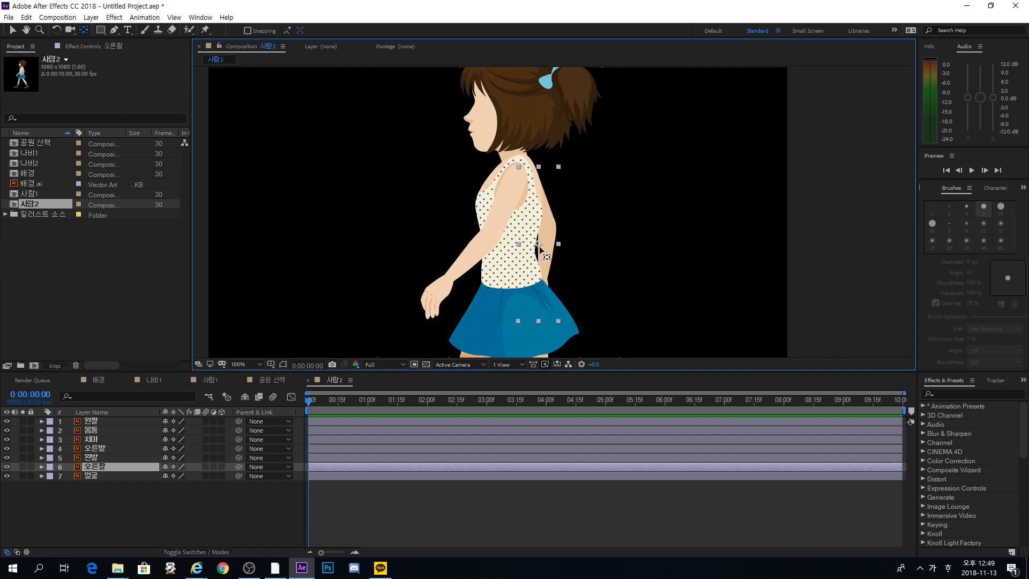
{"action": "left_click_drag", "start_coordinate": [538, 244], "coordinate": [521, 168]}
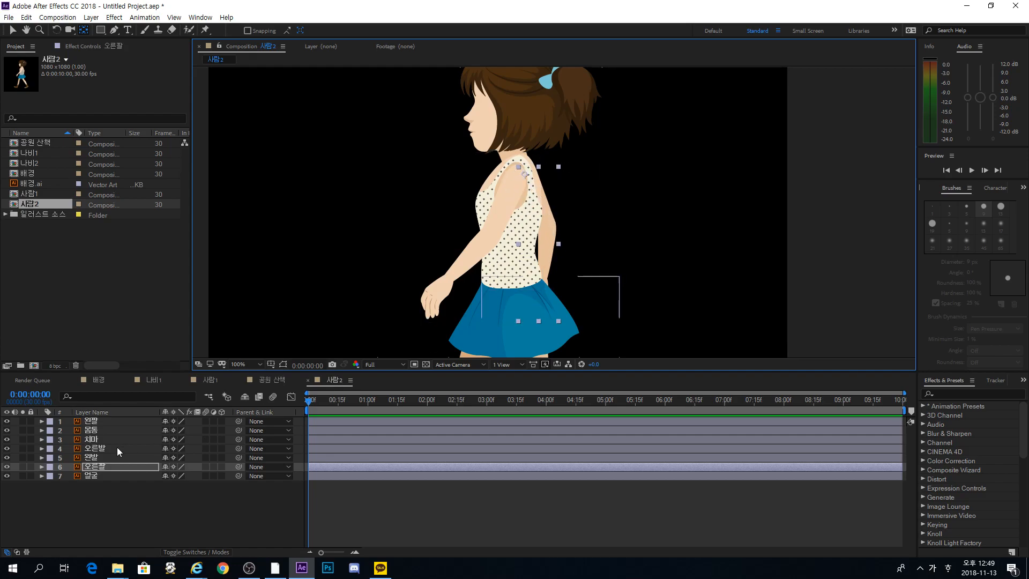
Move the 왼팔 layer's anchor point to the upper end of the front arm, at the shoulder.
{"action": "left_click", "coordinate": [92, 421]}
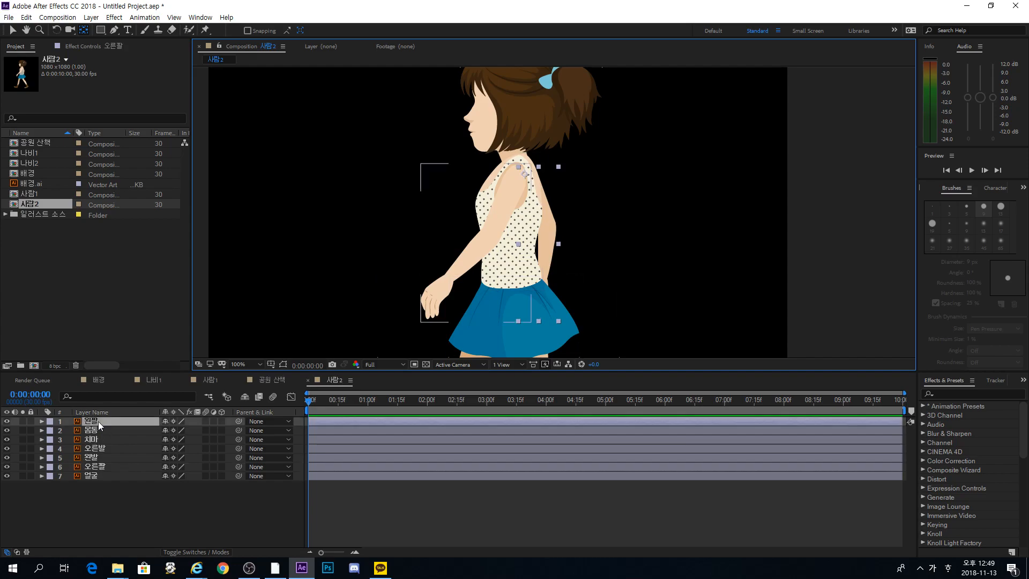
{"action": "left_click_drag", "start_coordinate": [477, 245], "coordinate": [490, 214]}
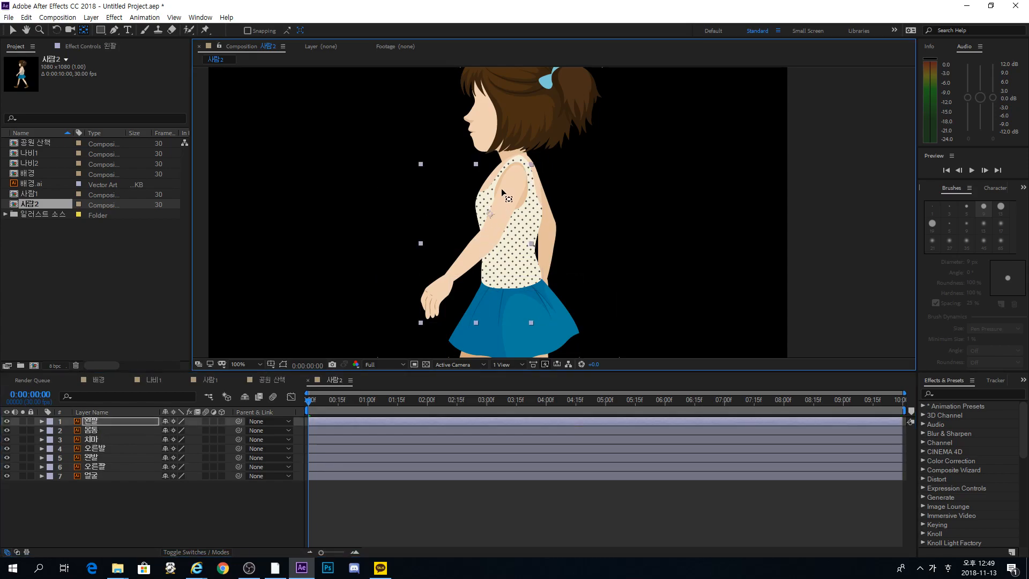
{"action": "left_click_drag", "start_coordinate": [513, 179], "coordinate": [514, 178]}
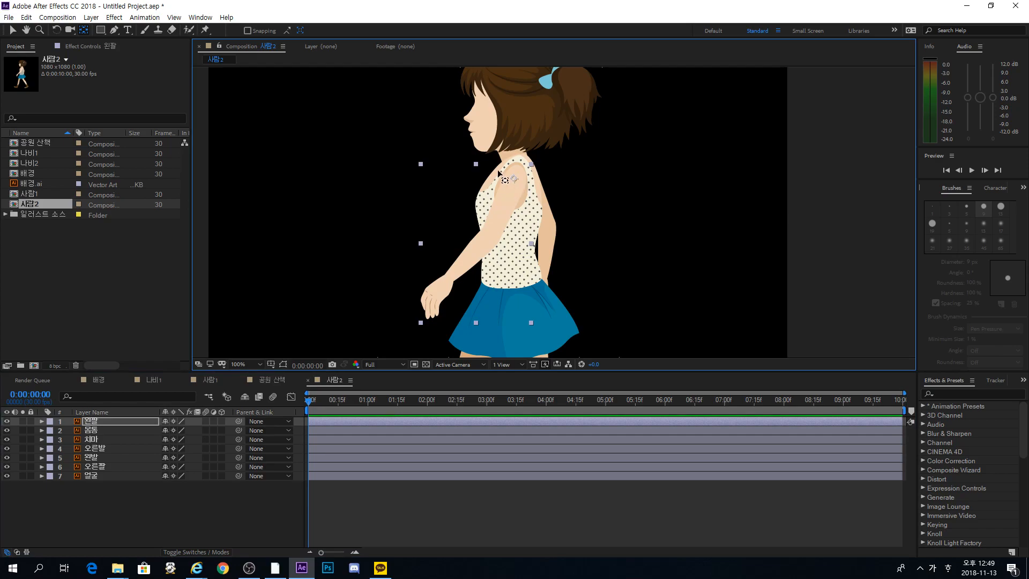
Move the 오른발 layer's anchor point to the top of the leg, near the skirt's waistline.
{"action": "key", "text": "h"}
{"action": "left_click_drag", "start_coordinate": [479, 324], "coordinate": [447, 152]}
{"action": "left_click", "coordinate": [98, 447]}
{"action": "key", "text": "y"}
{"action": "left_click_drag", "start_coordinate": [520, 225], "coordinate": [475, 118]}
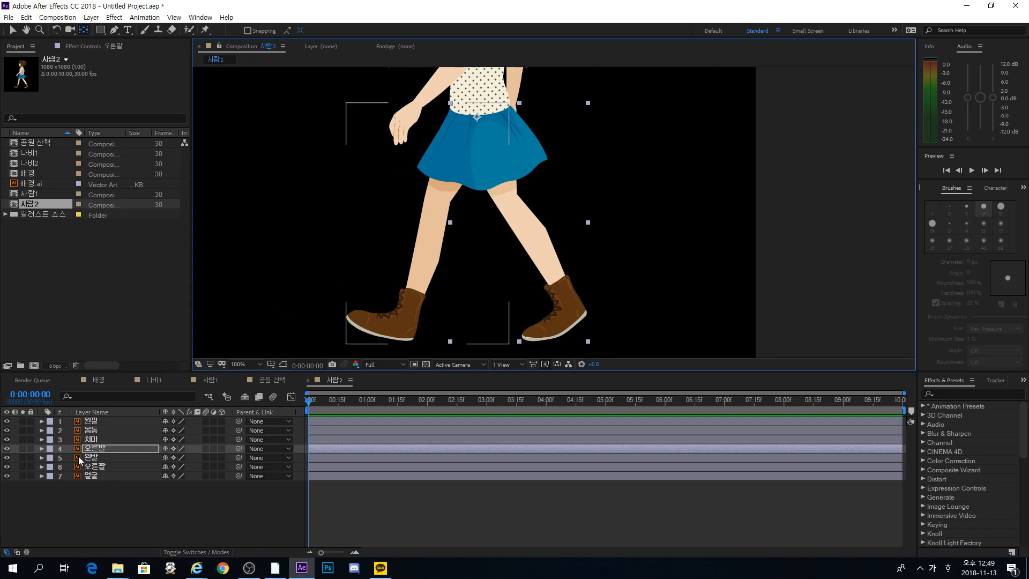
Hide the 치마 layer and nudge the 오른발 layer's anchor point slightly higher at the hip.
{"action": "left_click", "coordinate": [94, 431]}
{"action": "left_click", "coordinate": [96, 439]}
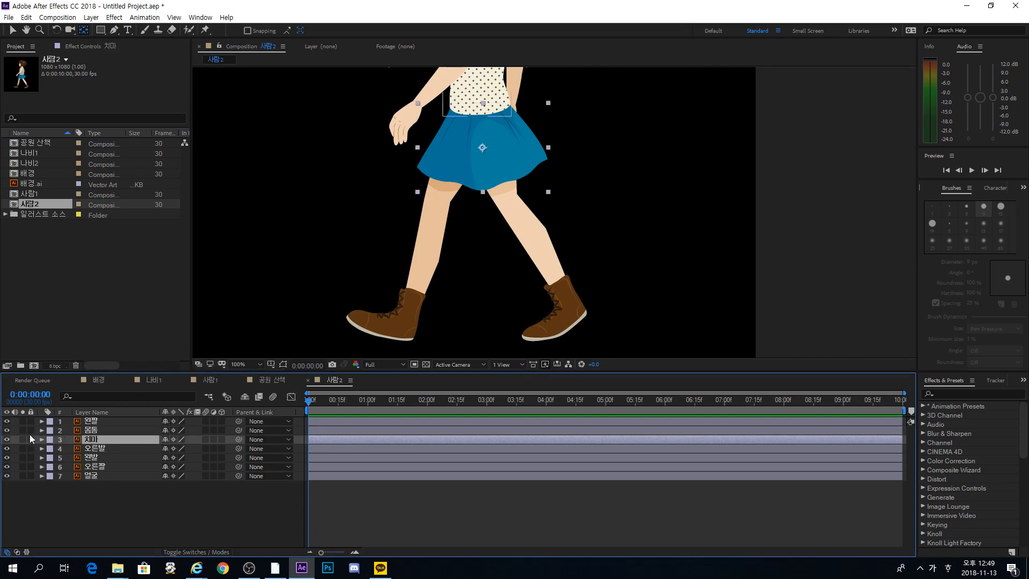
{"action": "left_click", "coordinate": [7, 440]}
{"action": "left_click", "coordinate": [102, 450]}
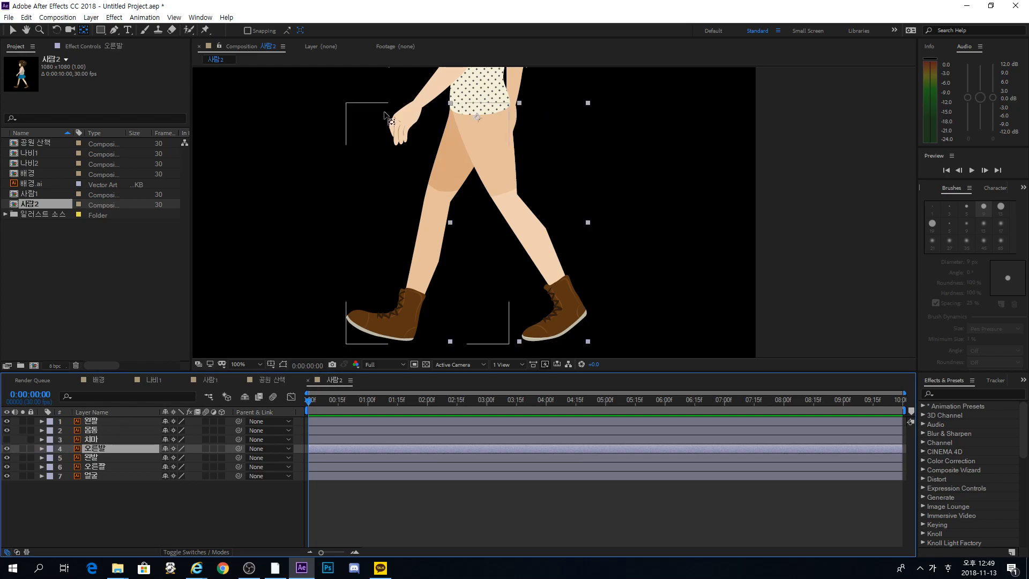
{"action": "left_click_drag", "start_coordinate": [477, 116], "coordinate": [477, 109]}
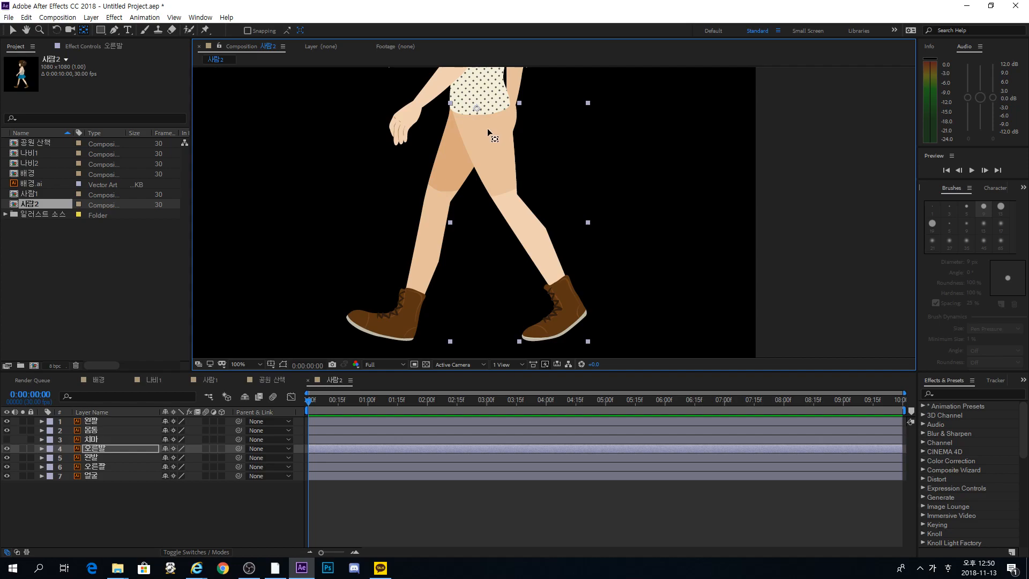
Show the rulers and place a vertical and a horizontal guide crossing at the 오른발 layer's anchor point.
{"action": "key", "text": "ctrl+r"}
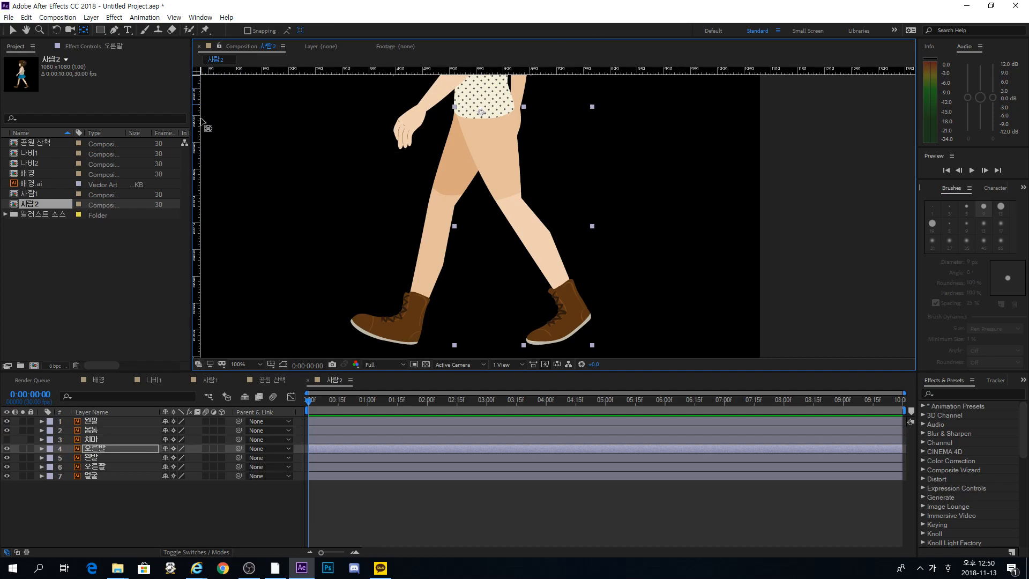
{"action": "left_click", "coordinate": [13, 30]}
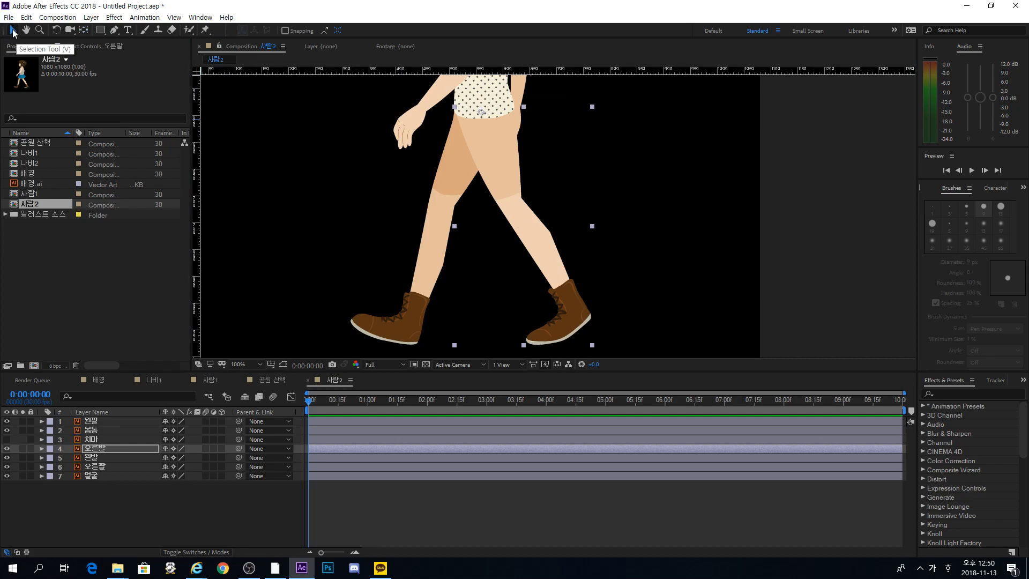
{"action": "left_click_drag", "start_coordinate": [195, 160], "coordinate": [481, 132]}
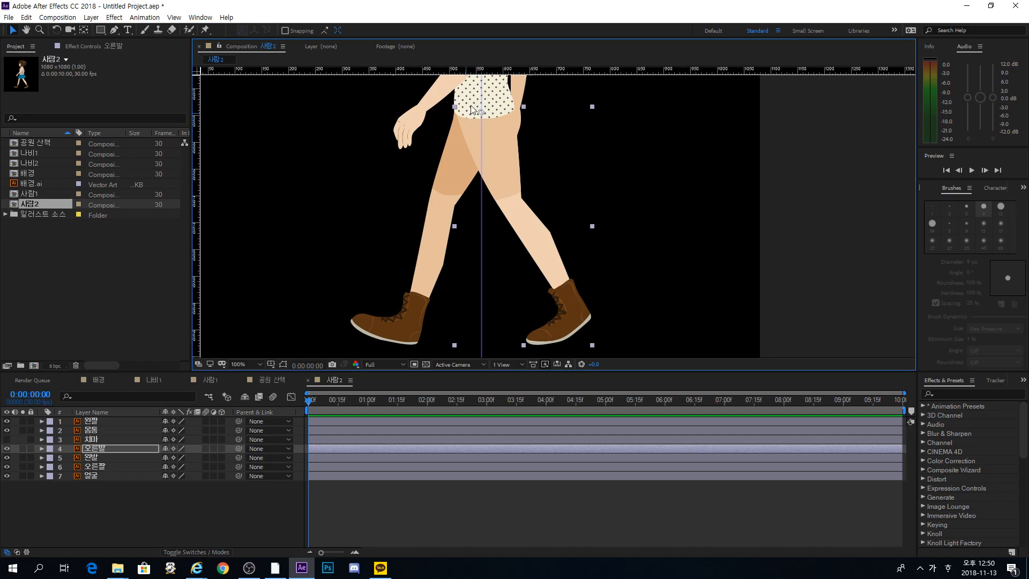
{"action": "left_click_drag", "start_coordinate": [493, 71], "coordinate": [490, 113]}
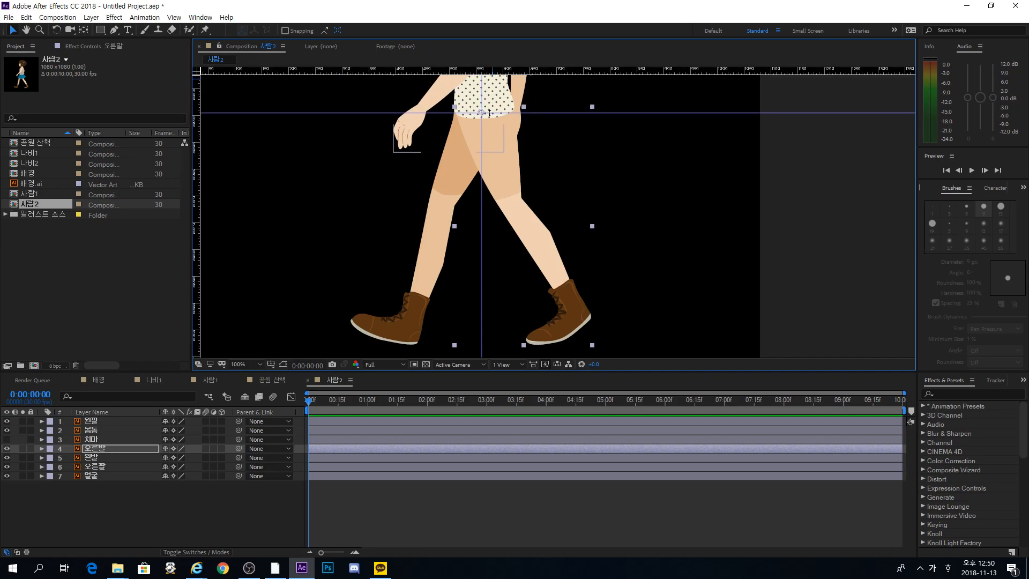
Move the 왼발 layer's anchor point onto the guides' intersection to match the 오른발 layer's hip pivot.
{"action": "left_click", "coordinate": [83, 31]}
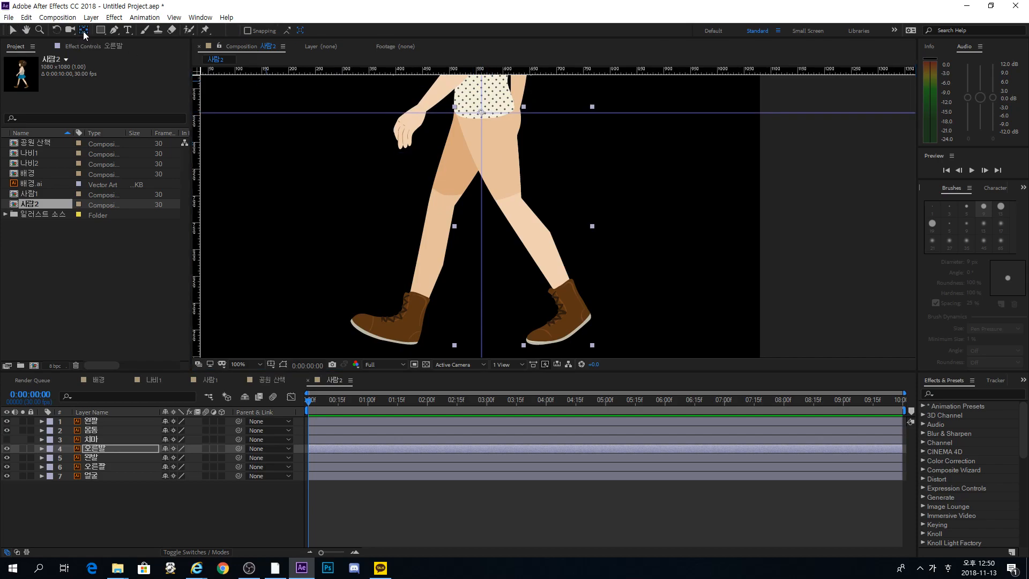
{"action": "left_click_drag", "start_coordinate": [481, 109], "coordinate": [659, 279]}
{"action": "scroll", "coordinate": [481, 112], "scroll_direction": "up", "scroll_amount": 2}
{"action": "left_click_drag", "start_coordinate": [434, 182], "coordinate": [516, 279]}
{"action": "left_click_drag", "start_coordinate": [499, 183], "coordinate": [492, 239]}
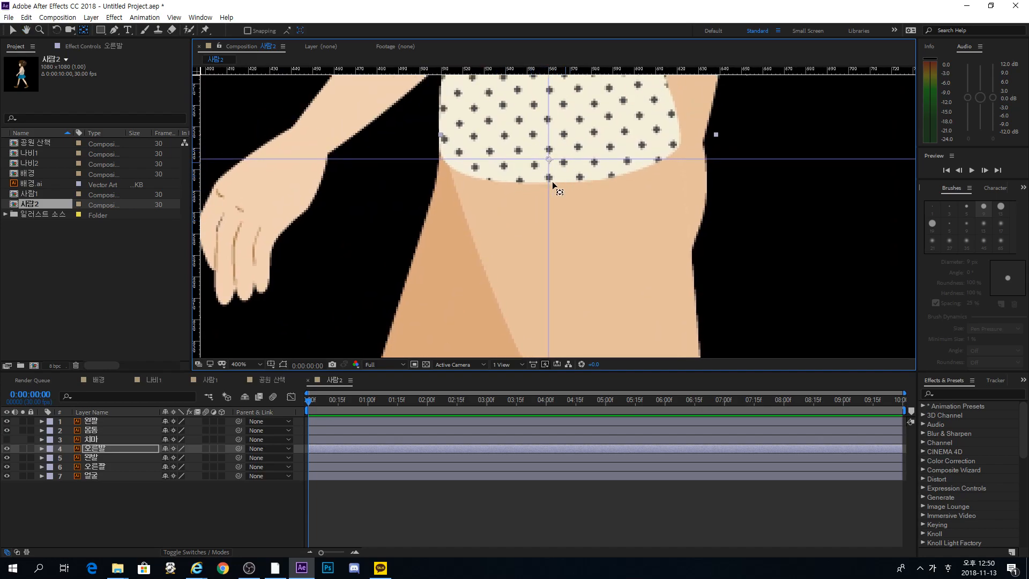
{"action": "left_click", "coordinate": [95, 457]}
{"action": "scroll", "coordinate": [435, 255], "scroll_direction": "down", "scroll_amount": 1}
{"action": "left_click_drag", "start_coordinate": [471, 250], "coordinate": [381, 121]}
{"action": "left_click_drag", "start_coordinate": [398, 156], "coordinate": [400, 178]}
{"action": "key", "text": "y"}
{"action": "left_click_drag", "start_coordinate": [366, 305], "coordinate": [452, 269]}
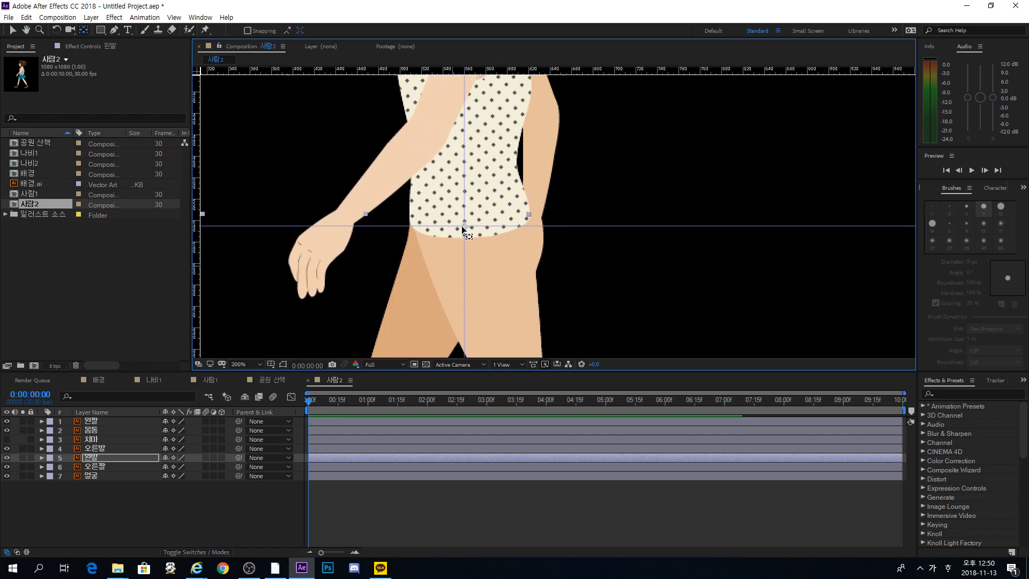
Fit the whole 사람2 composition in the view and remove the horizontal guide.
{"action": "left_click", "coordinate": [13, 30]}
{"action": "left_click", "coordinate": [253, 364]}
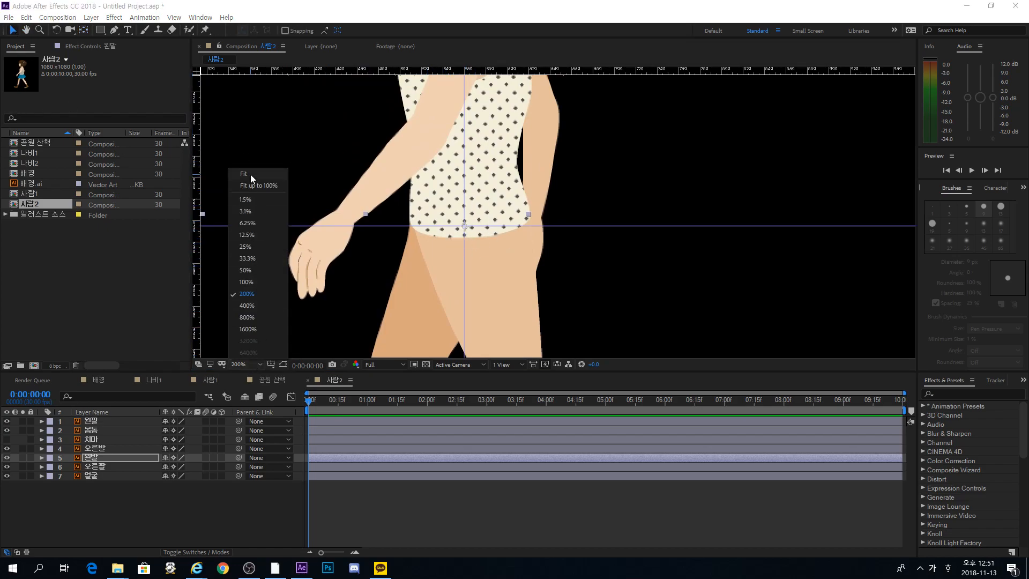
{"action": "left_click", "coordinate": [251, 176]}
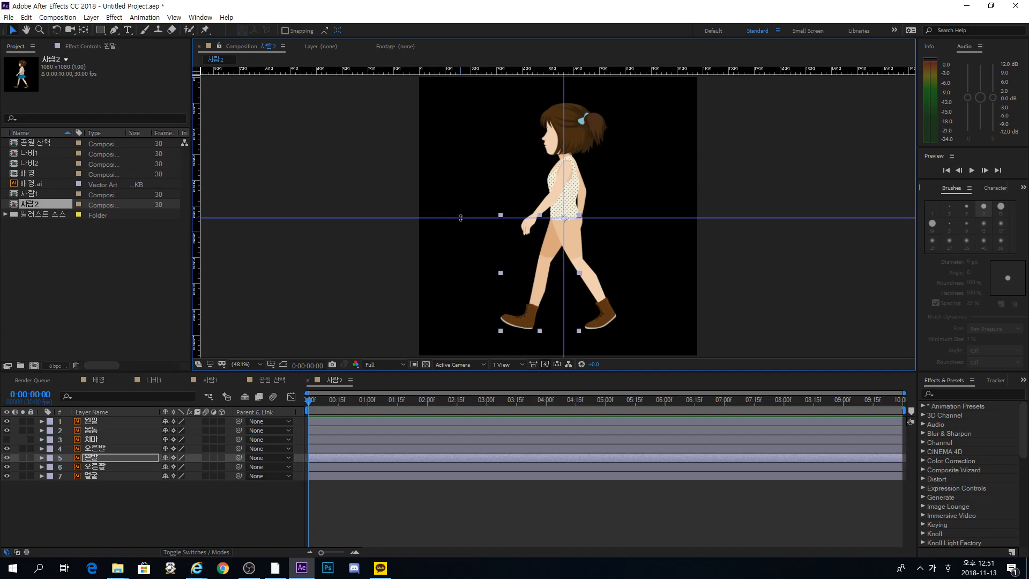
{"action": "left_click_drag", "start_coordinate": [461, 217], "coordinate": [478, 11]}
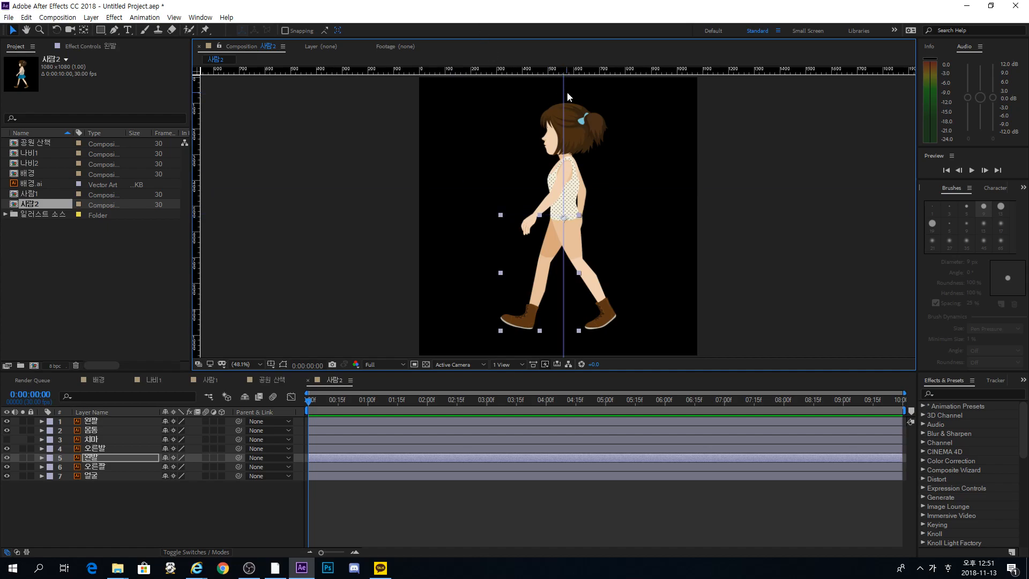
Remove the remaining vertical guide and show the 치마 layer again.
{"action": "left_click_drag", "start_coordinate": [563, 96], "coordinate": [181, 142]}
{"action": "left_click", "coordinate": [352, 500]}
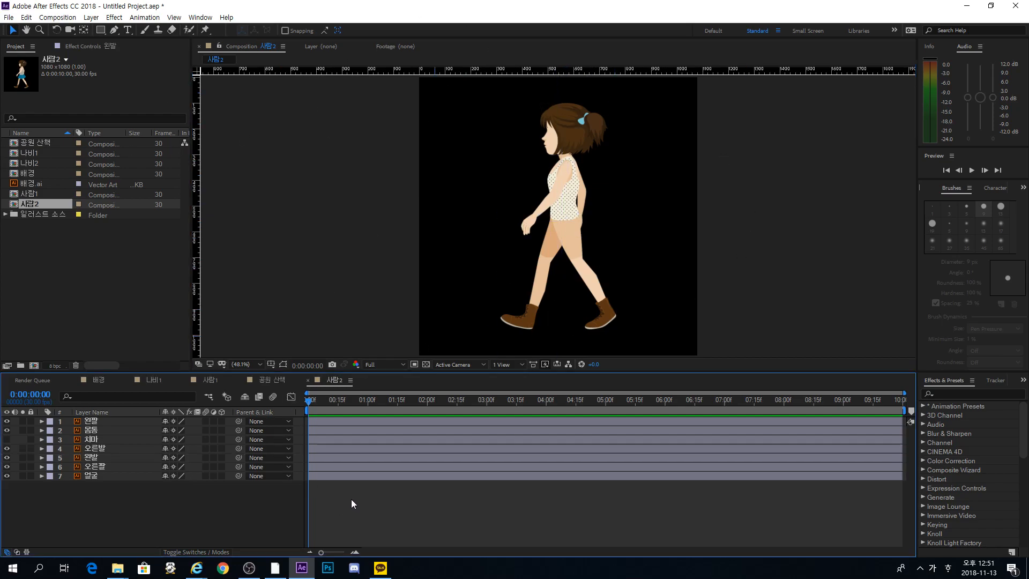
{"action": "left_click_drag", "start_coordinate": [477, 224], "coordinate": [410, 216]}
{"action": "left_click", "coordinate": [6, 439]}
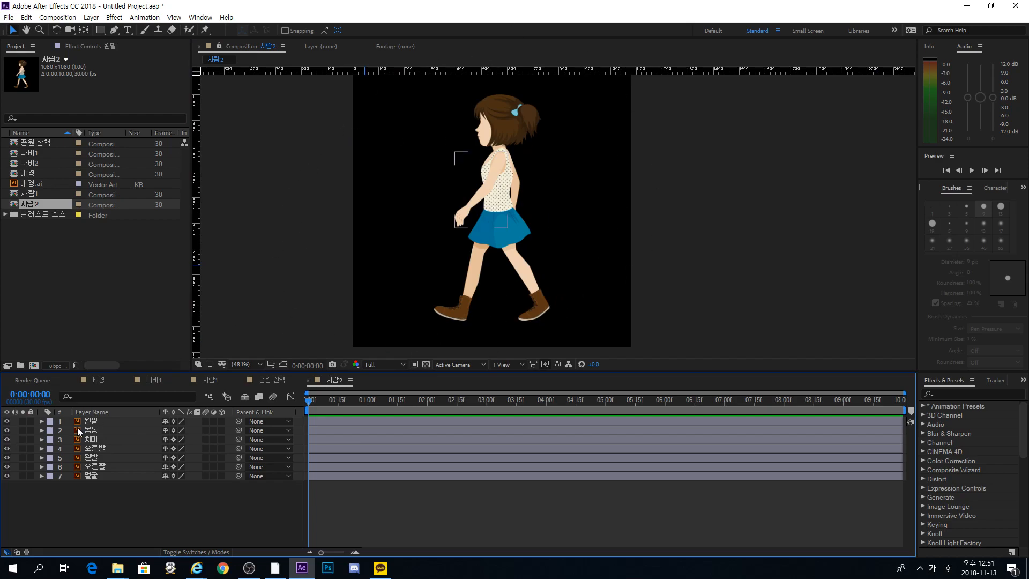
Lock the 몸통 and 치마 layers.
{"action": "left_click", "coordinate": [104, 428]}
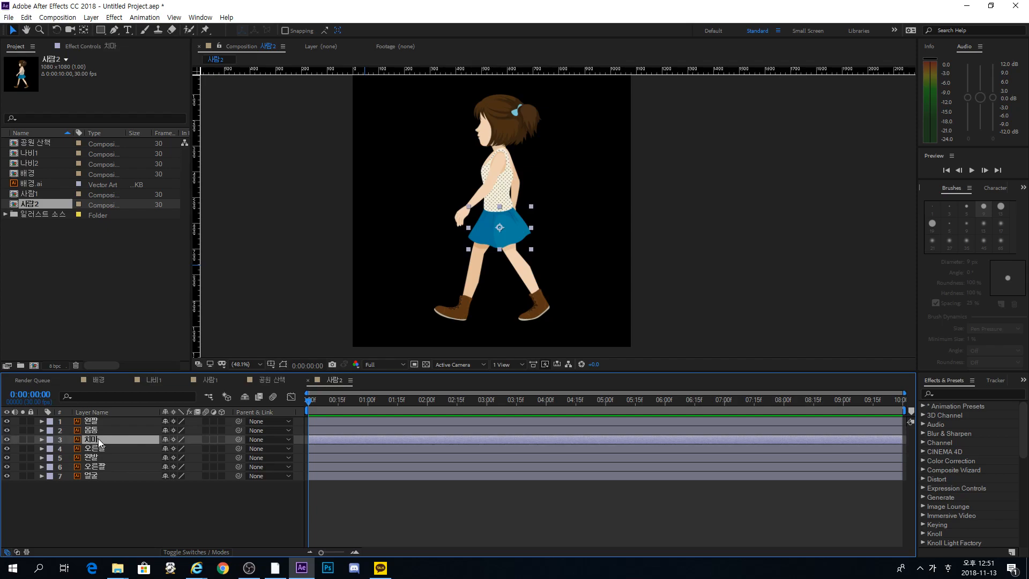
{"action": "left_click", "coordinate": [94, 432]}
{"action": "left_click", "coordinate": [98, 438]}
{"action": "left_click", "coordinate": [93, 432]}
{"action": "left_click", "coordinate": [92, 440]}
{"action": "left_click", "coordinate": [92, 432]}
{"action": "left_click", "coordinate": [96, 438], "text": "shift"}
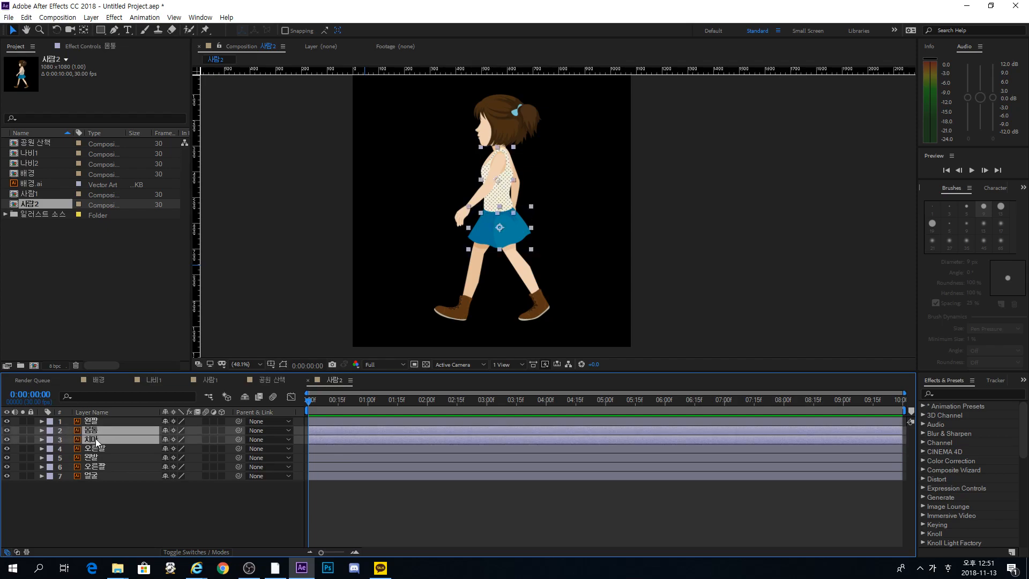
{"action": "left_click", "coordinate": [31, 430]}
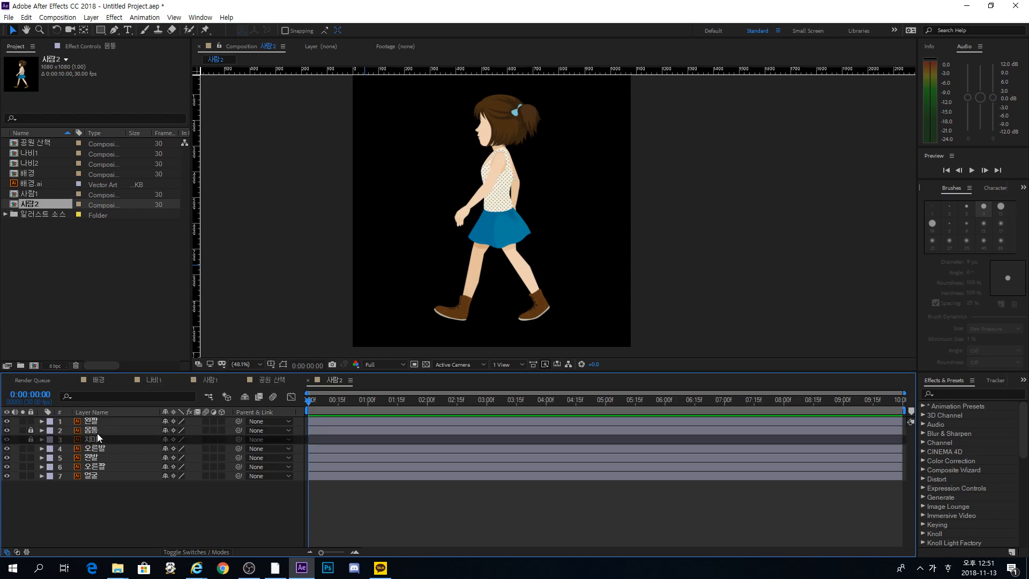
Enable Rotation keyframing at 0:00:00:00 for the 왼팔, 오른발, 왼발, 오른팔 and 얼굴 layers together.
{"action": "left_click", "coordinate": [94, 413]}
{"action": "left_click", "coordinate": [94, 412]}
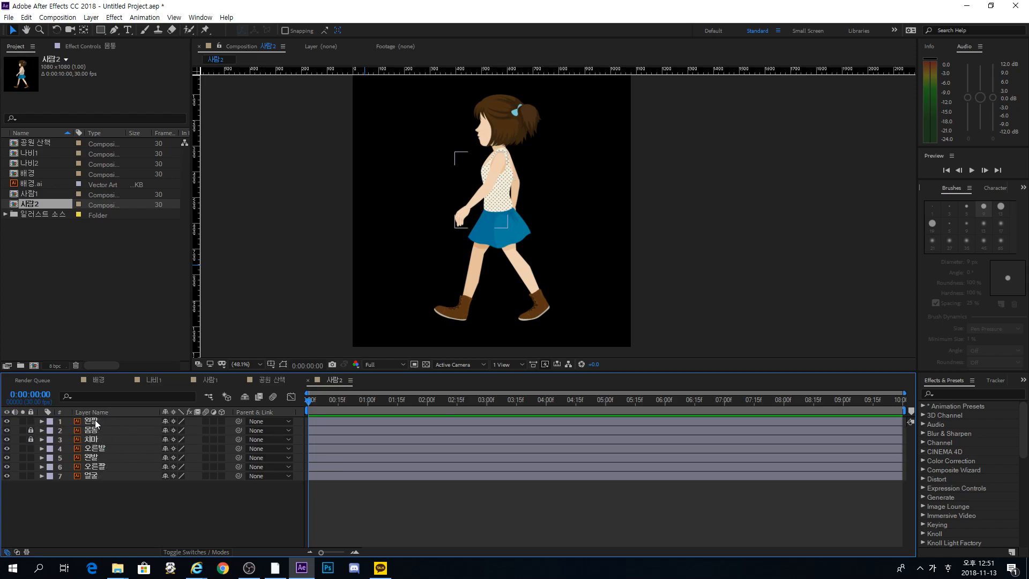
{"action": "left_click", "coordinate": [95, 419]}
{"action": "left_click", "coordinate": [101, 474], "text": "shift"}
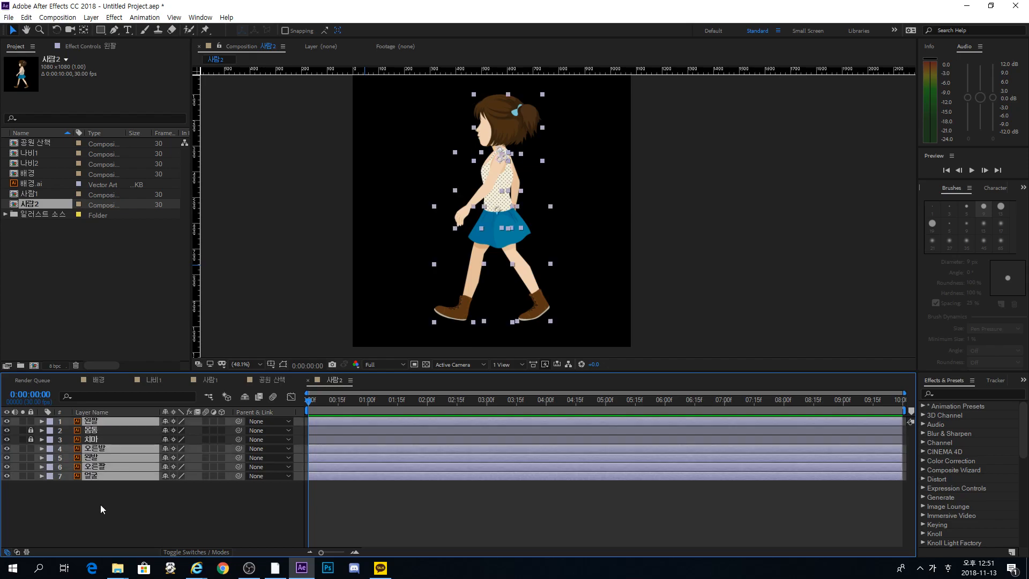
{"action": "key", "text": "Hangul"}
{"action": "key", "text": "r"}
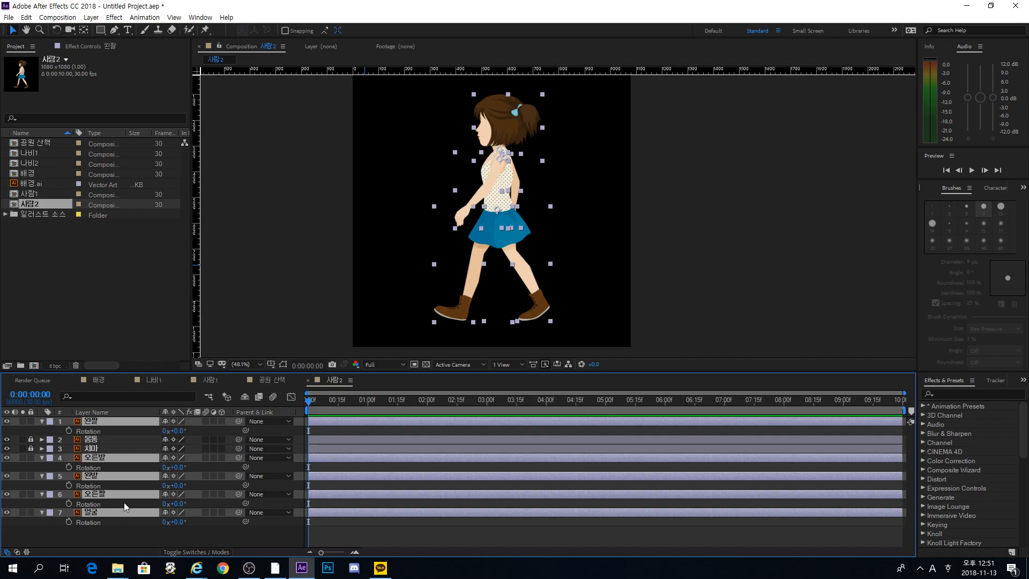
{"action": "left_click", "coordinate": [69, 431]}
{"action": "left_click", "coordinate": [331, 431]}
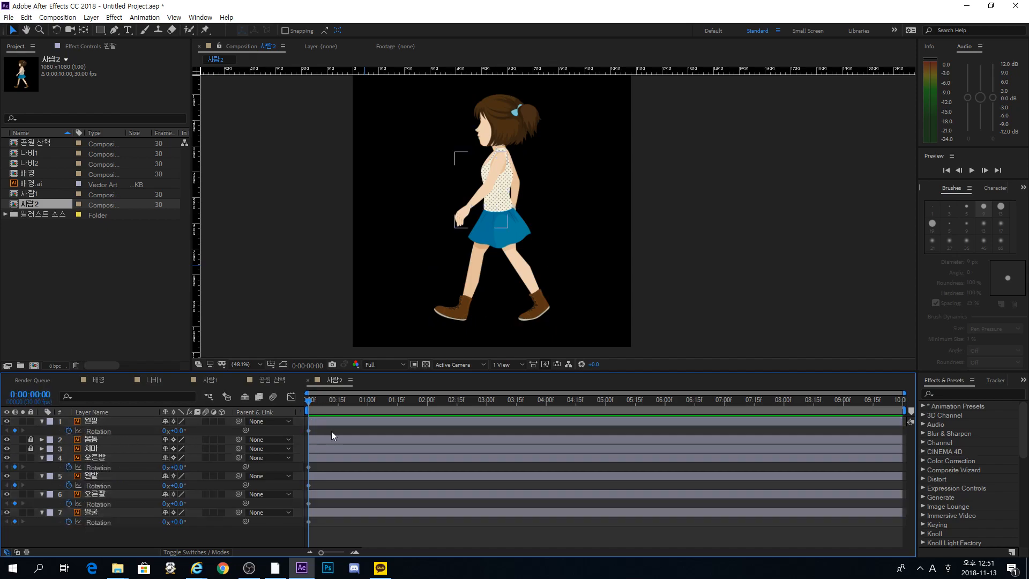
Set the 왼팔 layer's Rotation to -50° at 0:00:00:15.
{"action": "mouse_move", "coordinate": [326, 403]}
{"action": "left_mouse_down"}
{"action": "mouse_move", "coordinate": [375, 407]}
{"action": "mouse_move", "coordinate": [286, 406]}
{"action": "mouse_move", "coordinate": [359, 410]}
{"action": "mouse_move", "coordinate": [338, 409]}
{"action": "left_mouse_up"}
{"action": "left_click", "coordinate": [76, 425]}
{"action": "left_click", "coordinate": [95, 419]}
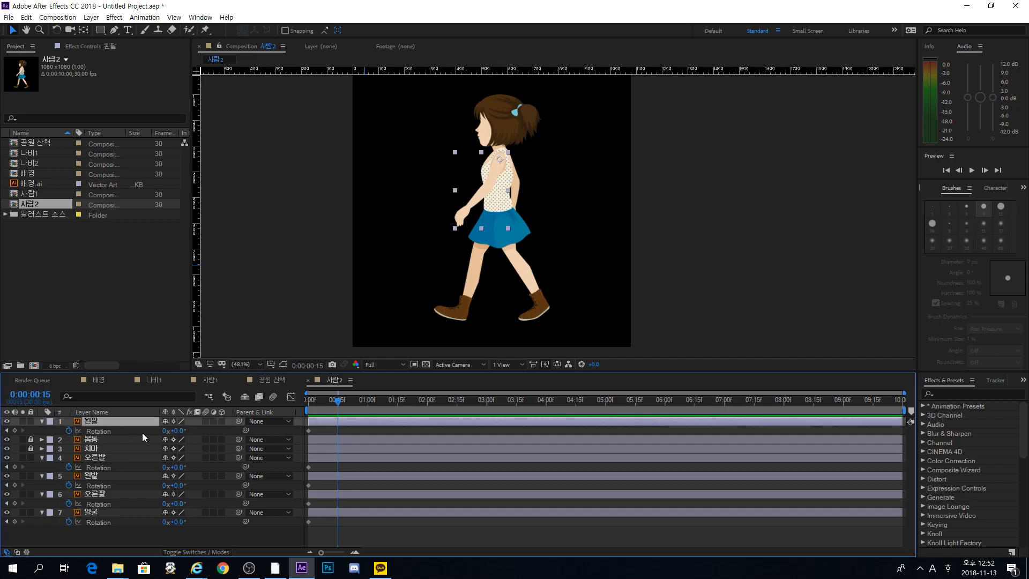
{"action": "left_click_drag", "start_coordinate": [177, 430], "coordinate": [151, 431]}
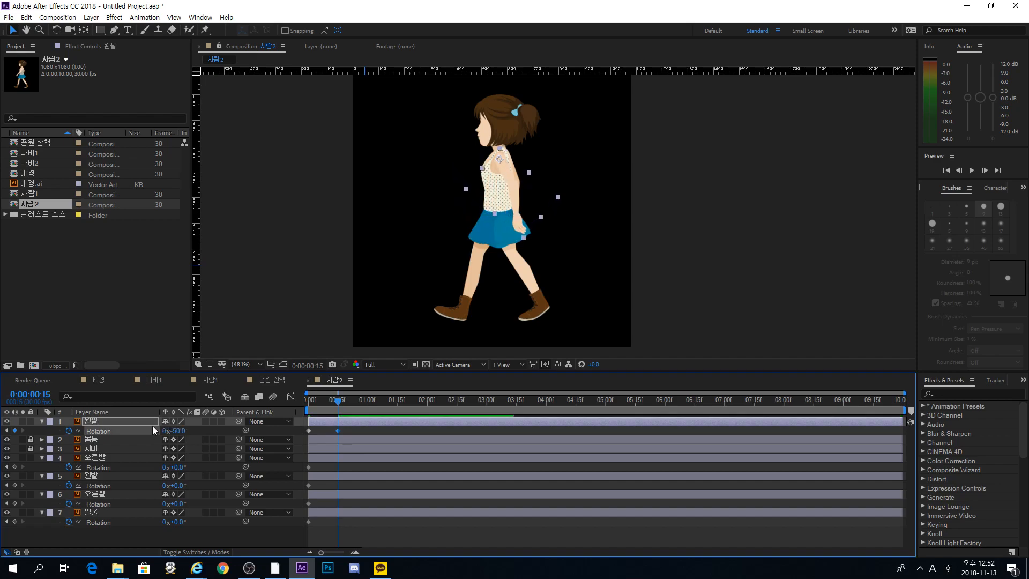
Copy the 왼팔 layer's first Rotation keyframe to 0:00:01:00 and scrub through the first second of the swing.
{"action": "left_click_drag", "start_coordinate": [366, 406], "coordinate": [368, 408]}
{"action": "left_click", "coordinate": [309, 430]}
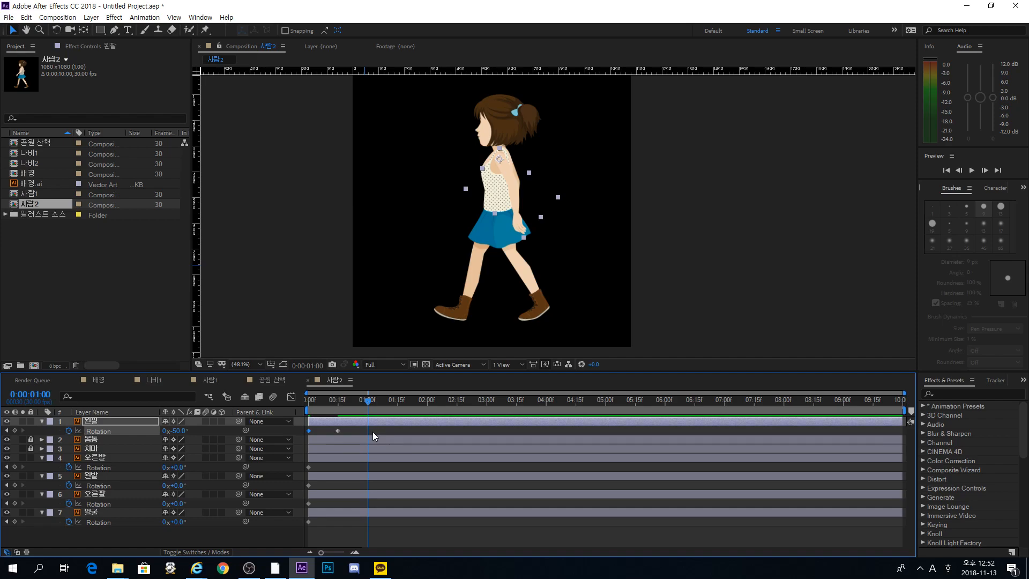
{"action": "key", "text": "ctrl+v"}
{"action": "key", "text": "Home"}
{"action": "left_click_drag", "start_coordinate": [307, 402], "coordinate": [366, 410]}
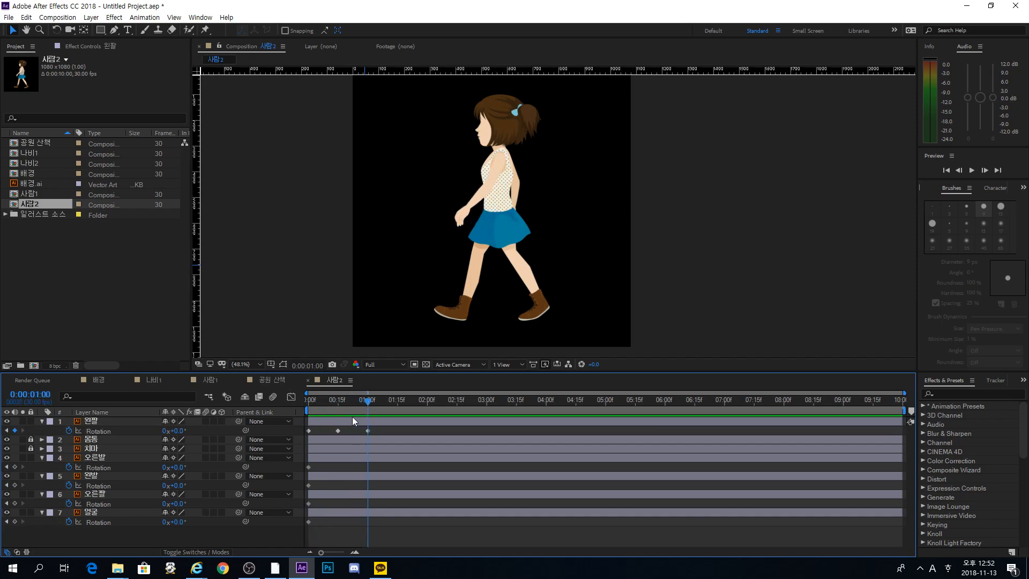
Repeat the 왼팔 layer's -50° and 0° Rotation keyframes every 15 frames from 0:00:01:15 to the end of the composition.
{"action": "left_click", "coordinate": [397, 400]}
{"action": "left_click_drag", "start_coordinate": [380, 435], "coordinate": [314, 429]}
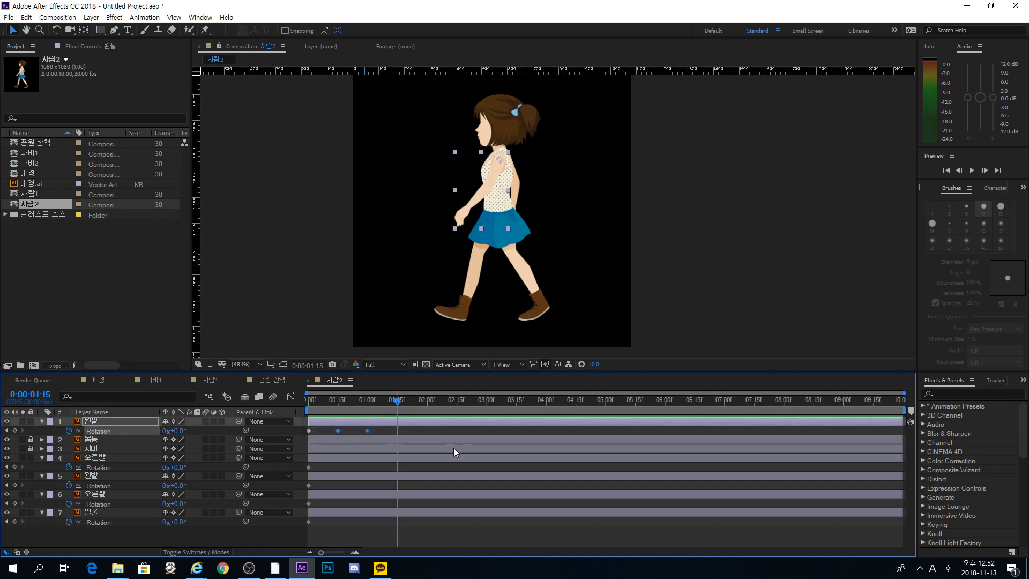
{"action": "key", "text": "ctrl+v"}
{"action": "left_click", "coordinate": [455, 411]}
{"action": "key", "text": "ctrl+v"}
{"action": "left_click", "coordinate": [518, 408]}
{"action": "key", "text": "ctrl+v"}
{"action": "left_click", "coordinate": [545, 401]}
{"action": "left_click_drag", "start_coordinate": [545, 401], "coordinate": [323, 433]}
{"action": "key", "text": "ctrl+c"}
{"action": "key", "text": "ctrl+v"}
{"action": "left_click", "coordinate": [814, 406]}
{"action": "key", "text": "ctrl+v"}
Preview the 왼팔 arm swing from the start of the composition.
{"action": "left_click", "coordinate": [805, 429]}
{"action": "left_click_drag", "start_coordinate": [796, 401], "coordinate": [270, 392]}
{"action": "key", "text": "space"}
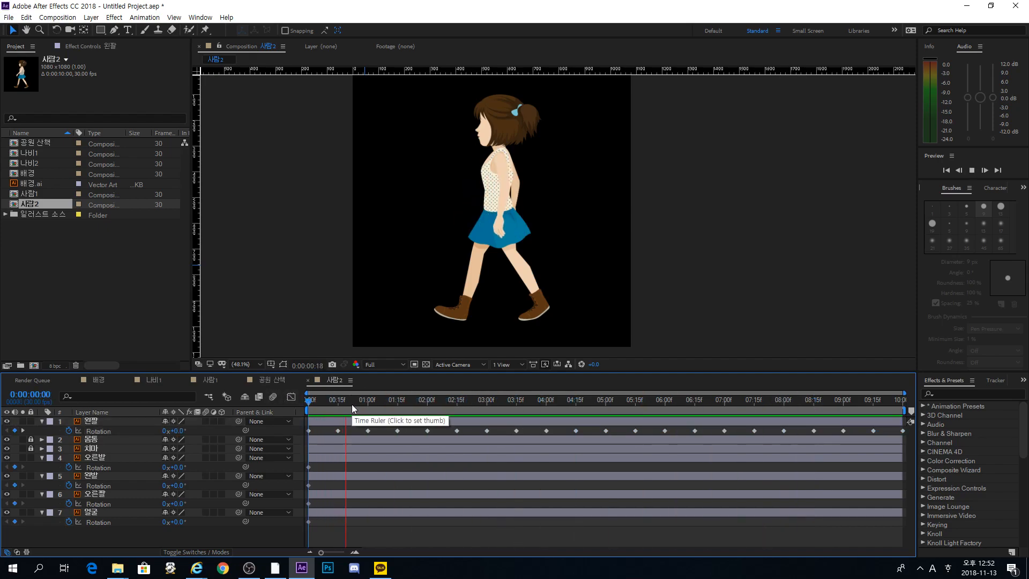
Set the 오른팔 layer's Rotation to 44° at 0:00:00:15.
{"action": "left_click", "coordinate": [338, 406]}
{"action": "left_click", "coordinate": [349, 458]}
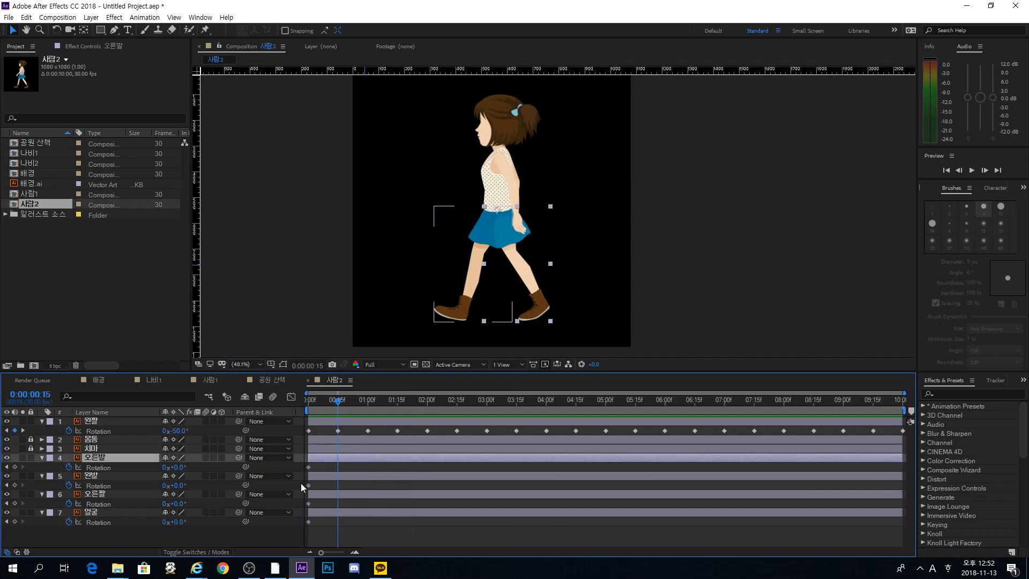
{"action": "left_click", "coordinate": [121, 493]}
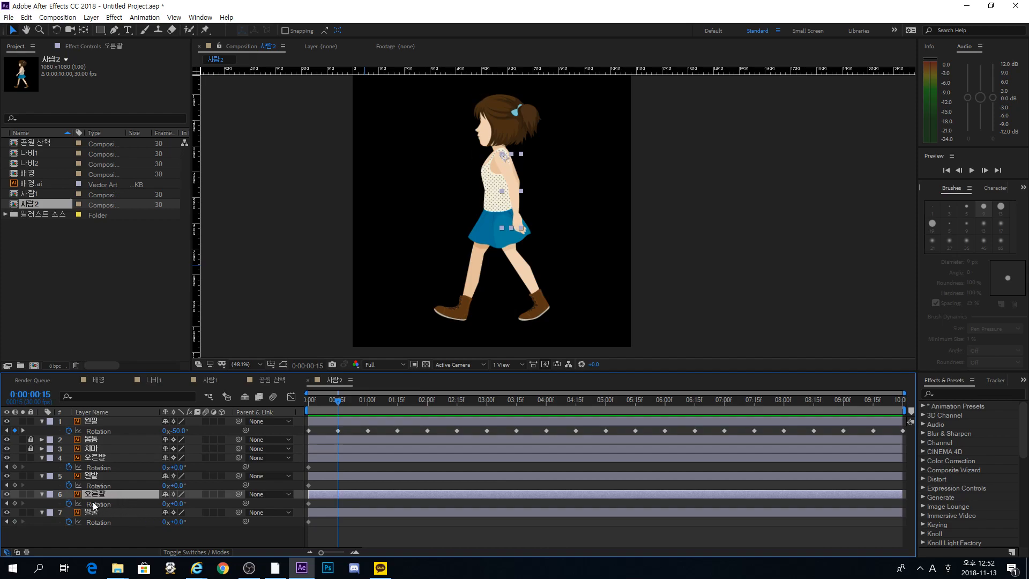
{"action": "left_click_drag", "start_coordinate": [174, 503], "coordinate": [206, 509]}
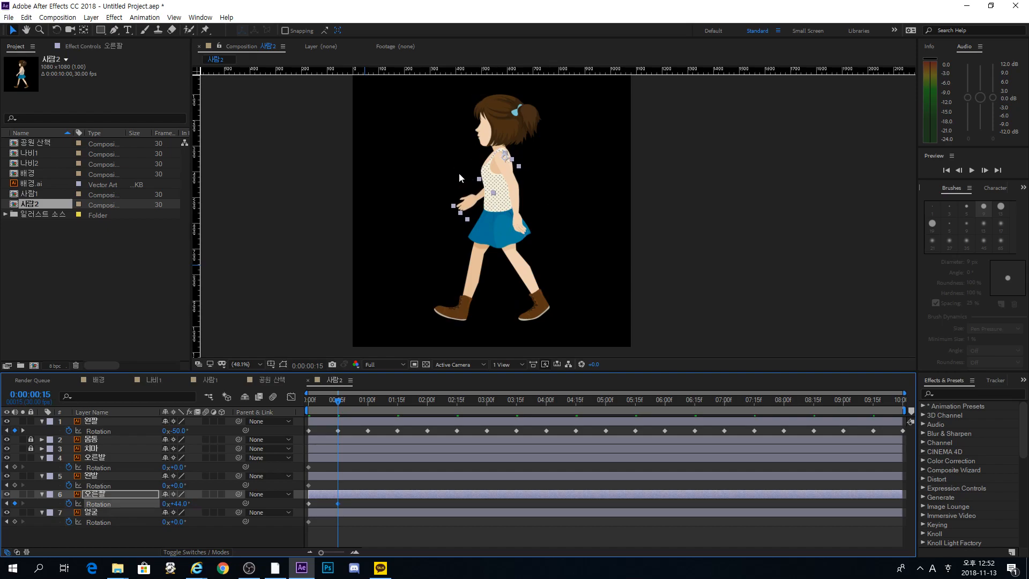
Copy the 오른팔 layer's first Rotation keyframe to 0:00:01:00.
{"action": "left_click", "coordinate": [368, 402]}
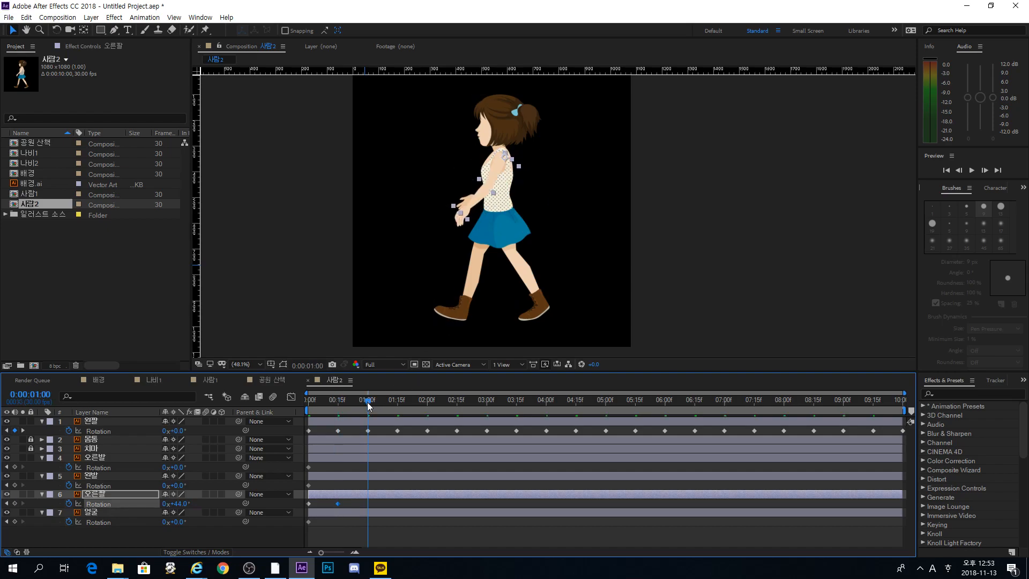
{"action": "left_click", "coordinate": [311, 504]}
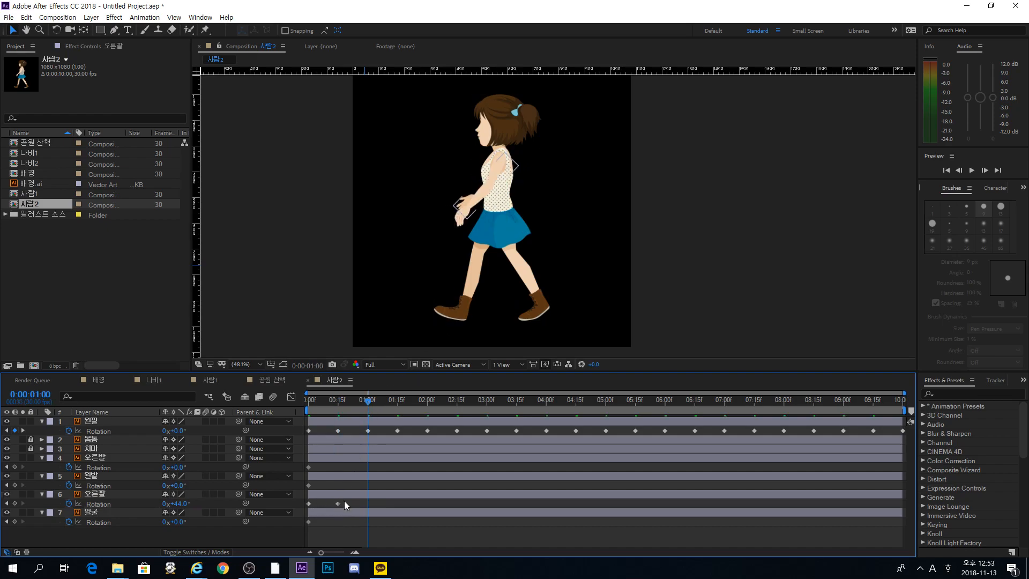
{"action": "left_click", "coordinate": [308, 503]}
{"action": "key", "text": "ctrl+c"}
{"action": "key", "text": "ctrl+v"}
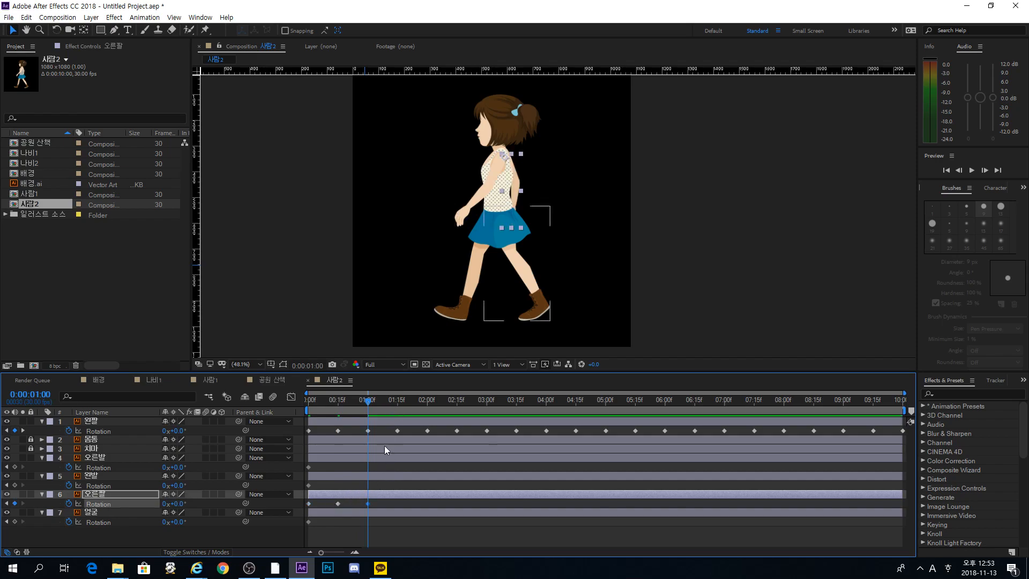
Repeat the 오른팔 layer's 44° and 0° Rotation keyframes every 15 frames from 0:00:01:15 to the end of the composition.
{"action": "left_click", "coordinate": [400, 404]}
{"action": "left_click_drag", "start_coordinate": [380, 501], "coordinate": [334, 507]}
{"action": "key", "text": "ctrl+c"}
{"action": "key", "text": "ctrl+v"}
{"action": "left_click", "coordinate": [456, 403]}
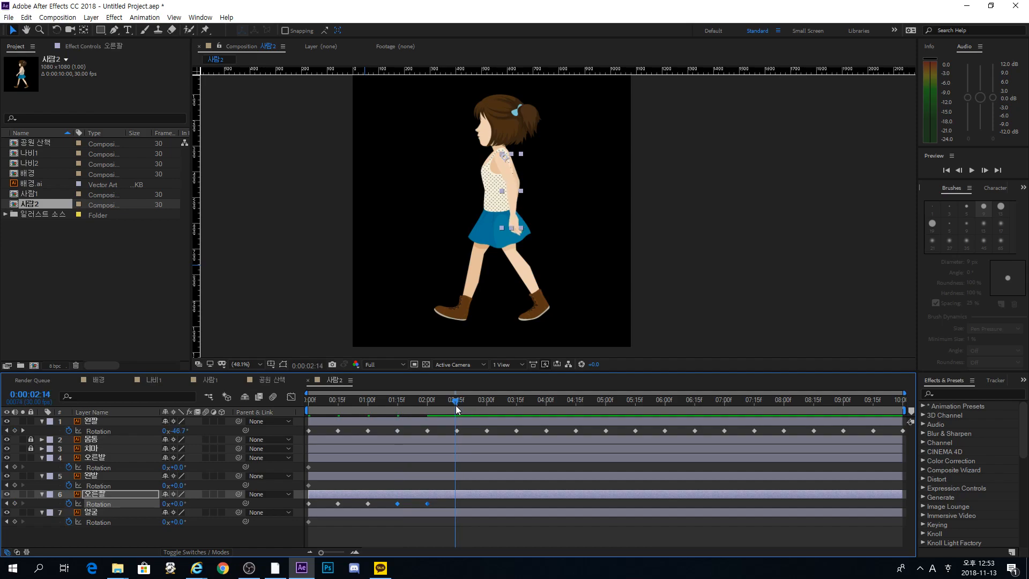
{"action": "key", "text": "ctrl+v"}
{"action": "left_click", "coordinate": [517, 404]}
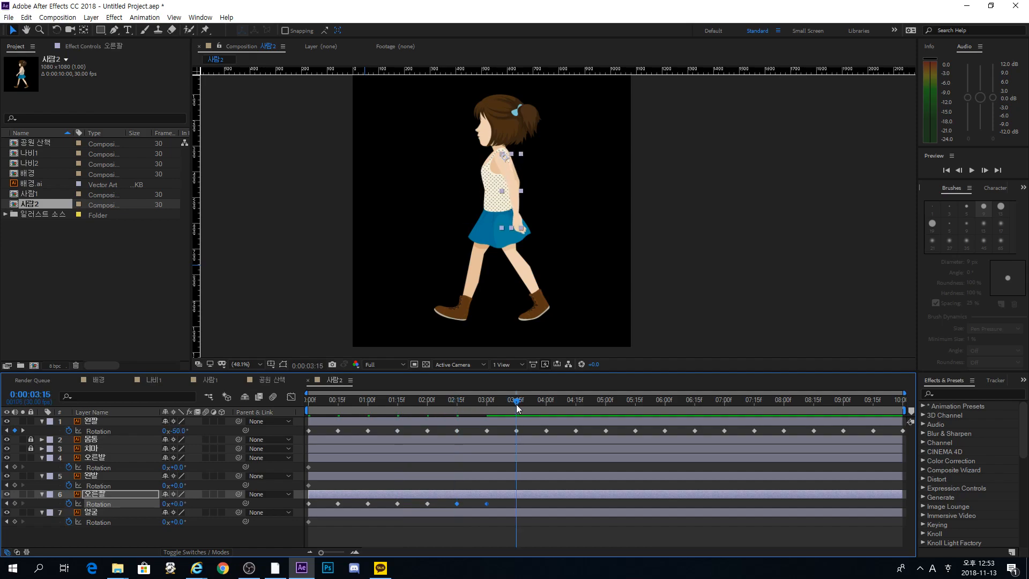
{"action": "left_click_drag", "start_coordinate": [500, 509], "coordinate": [327, 504]}
{"action": "key", "text": "ctrl+c"}
{"action": "key", "text": "ctrl+v"}
{"action": "left_click", "coordinate": [694, 405]}
{"action": "key", "text": "ctrl+v"}
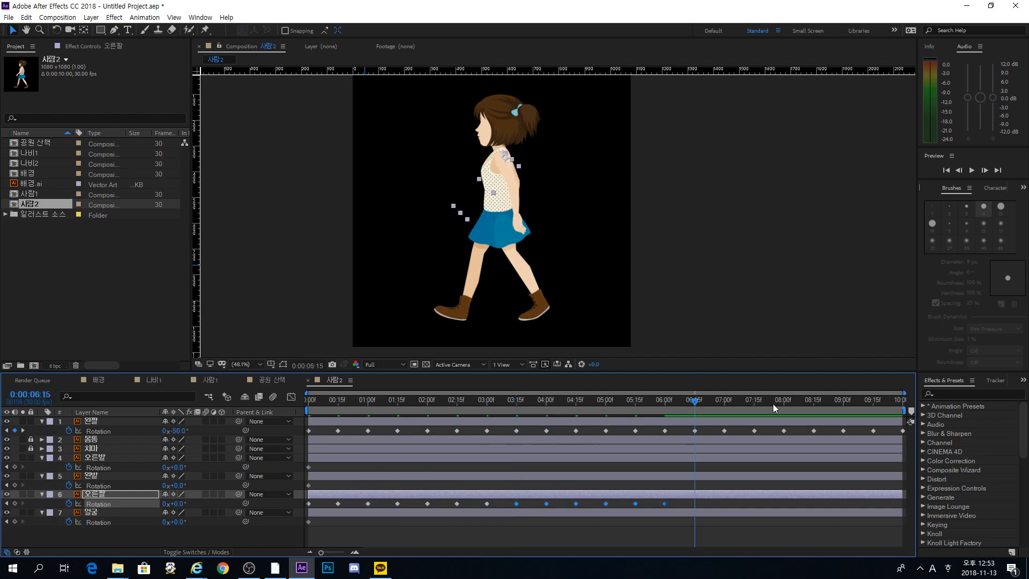
{"action": "left_click", "coordinate": [868, 409]}
{"action": "key", "text": "ctrl+v"}
Preview both arms swinging from the start of the composition.
{"action": "key", "text": "Home"}
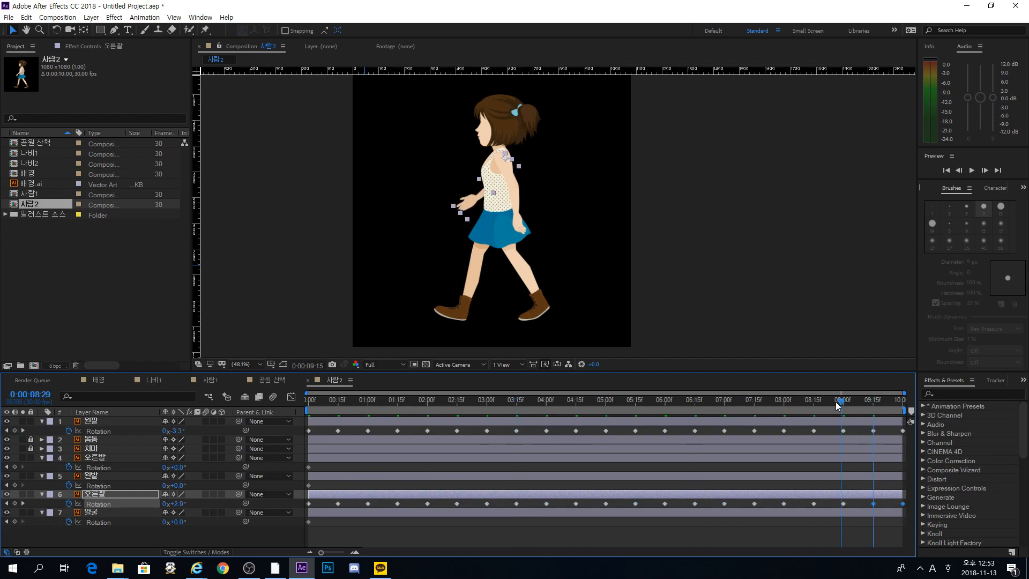
{"action": "left_click", "coordinate": [385, 532]}
{"action": "key", "text": "space"}
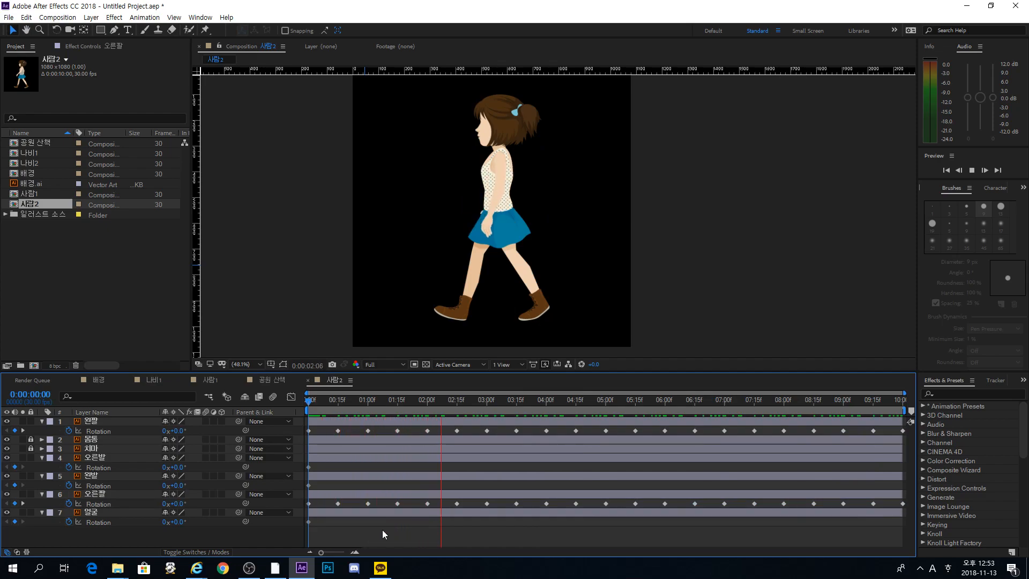
At 0:00:00:15, set the 오른발 layer's Rotation to 44° and the 왼발 layer's Rotation to -48°.
{"action": "left_click", "coordinate": [337, 407]}
{"action": "left_click", "coordinate": [332, 457]}
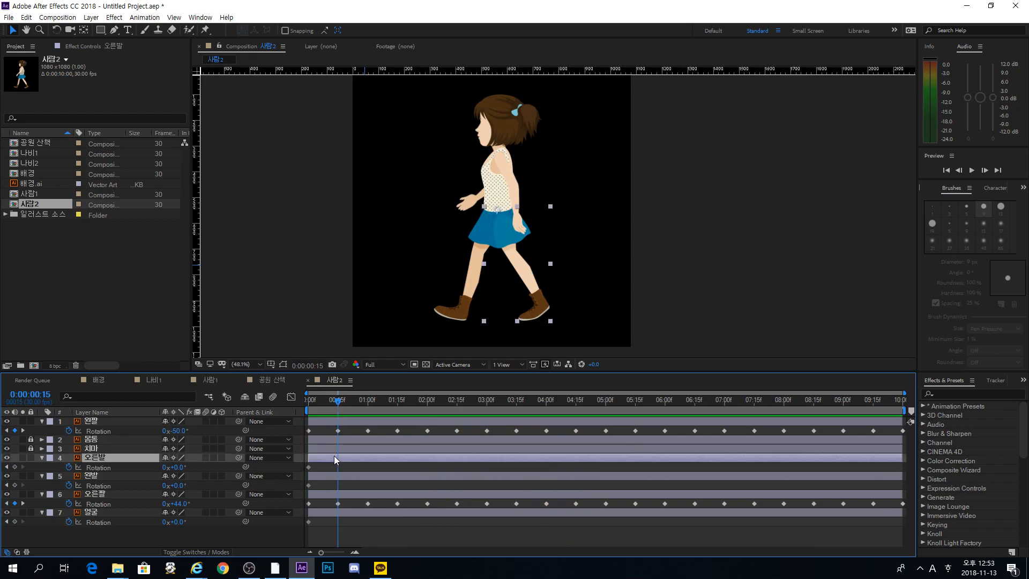
{"action": "left_click", "coordinate": [331, 476]}
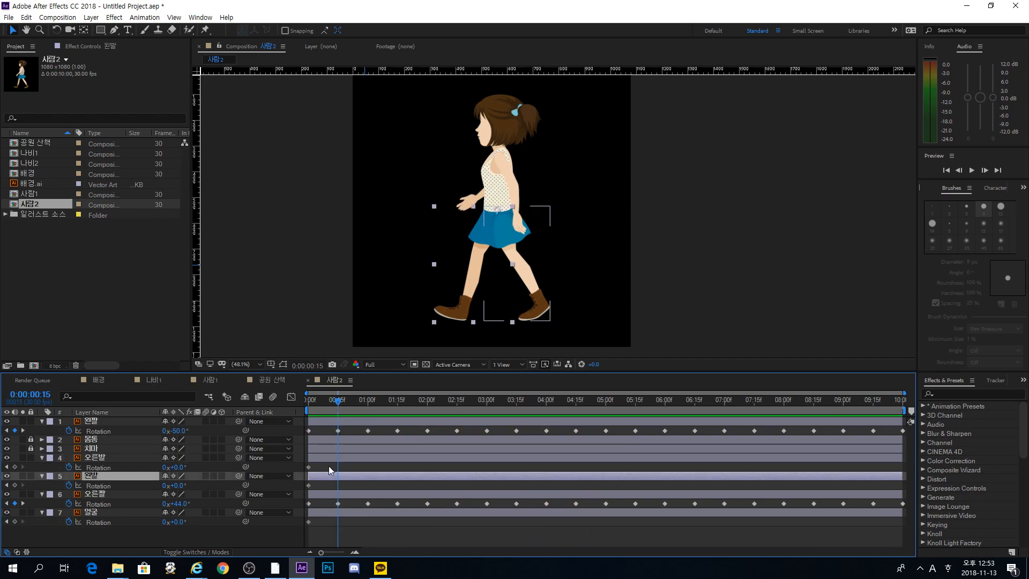
{"action": "left_click", "coordinate": [325, 458]}
{"action": "left_click_drag", "start_coordinate": [181, 468], "coordinate": [148, 485]}
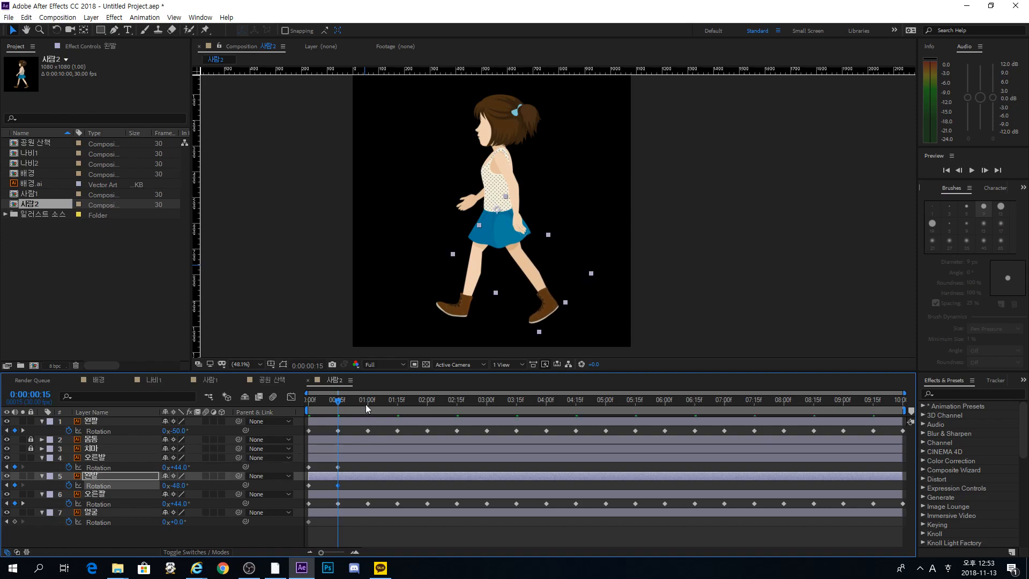
Copy the first Rotation keyframes of the 오른발 and 왼발 layers to 0:00:01:00 on their own layers.
{"action": "left_click", "coordinate": [367, 405]}
{"action": "left_click_drag", "start_coordinate": [352, 468], "coordinate": [301, 462]}
{"action": "key", "text": "ctrl+c"}
{"action": "key", "text": "ctrl+v"}
{"action": "left_click", "coordinate": [320, 481]}
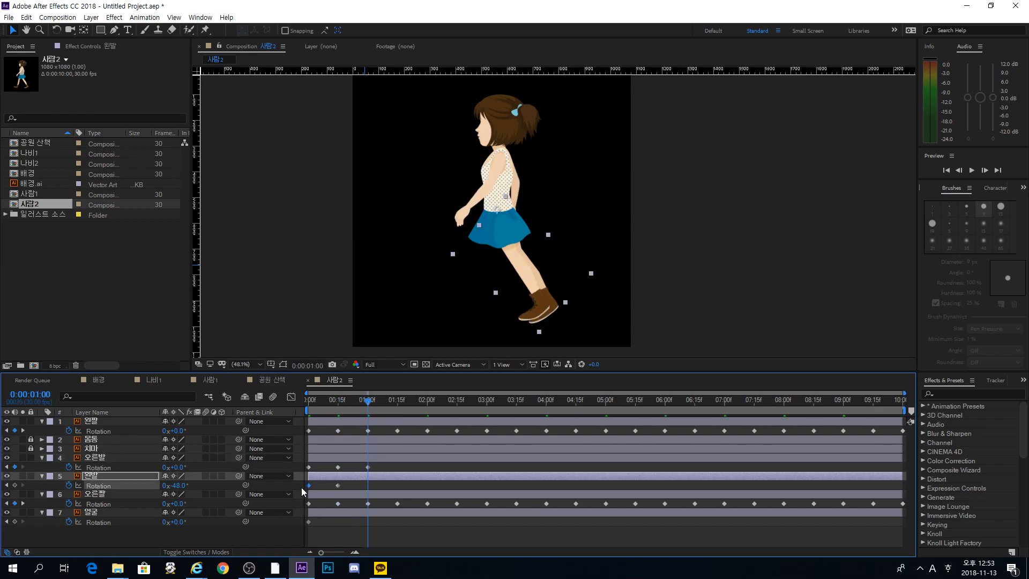
{"action": "key", "text": "ctrl+v"}
Repeat the 오른발 layer's 44° and 0° Rotation keyframes every 15 frames from 0:00:01:15 to the composition's end.
{"action": "left_click", "coordinate": [397, 409]}
{"action": "left_click_drag", "start_coordinate": [377, 460], "coordinate": [334, 477]}
{"action": "key", "text": "ctrl+c"}
{"action": "key", "text": "ctrl+v"}
{"action": "left_click", "coordinate": [457, 401]}
{"action": "key", "text": "ctrl+v"}
{"action": "left_click", "coordinate": [518, 407]}
{"action": "key", "text": "ctrl+v"}
{"action": "left_click", "coordinate": [576, 403]}
{"action": "key", "text": "ctrl+v"}
{"action": "left_click", "coordinate": [636, 407]}
{"action": "key", "text": "ctrl+v"}
{"action": "left_click", "coordinate": [694, 407]}
{"action": "left_click_drag", "start_coordinate": [683, 464], "coordinate": [333, 489]}
{"action": "key", "text": "ctrl+c"}
{"action": "key", "text": "ctrl+v"}
Repeat the 왼발 layer's -48° and 0° Rotation keyframes every 15 frames from 0:00:01:15 to the composition's end.
{"action": "left_click", "coordinate": [397, 406]}
{"action": "key", "text": "ctrl+z"}
{"action": "key", "text": "ctrl+c"}
{"action": "key", "text": "ctrl+v"}
{"action": "left_click_drag", "start_coordinate": [439, 407], "coordinate": [517, 406]}
{"action": "key", "text": "ctrl+v"}
{"action": "left_click_drag", "start_coordinate": [506, 481], "coordinate": [320, 490]}
{"action": "key", "text": "ctrl+c"}
{"action": "key", "text": "ctrl+v"}
{"action": "left_click_drag", "start_coordinate": [681, 411], "coordinate": [694, 408]}
{"action": "key", "text": "ctrl+v"}
{"action": "left_click", "coordinate": [872, 404]}
{"action": "key", "text": "ctrl+v"}
Preview the full arm and leg walk cycle from the start of the composition.
{"action": "left_click", "coordinate": [863, 482]}
{"action": "left_click_drag", "start_coordinate": [733, 407], "coordinate": [711, 400]}
{"action": "key", "text": "space"}
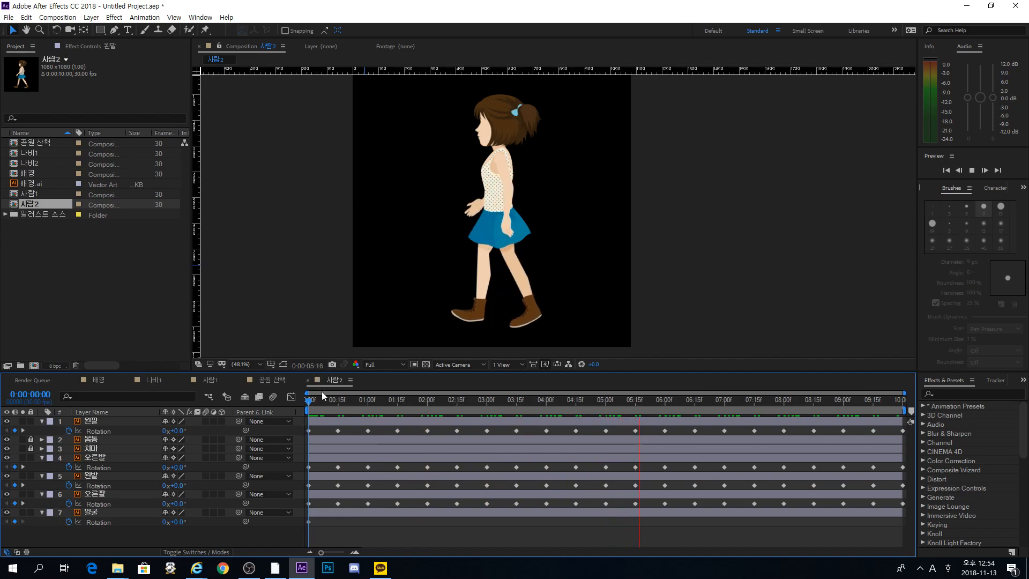
{"action": "key", "text": "space"}
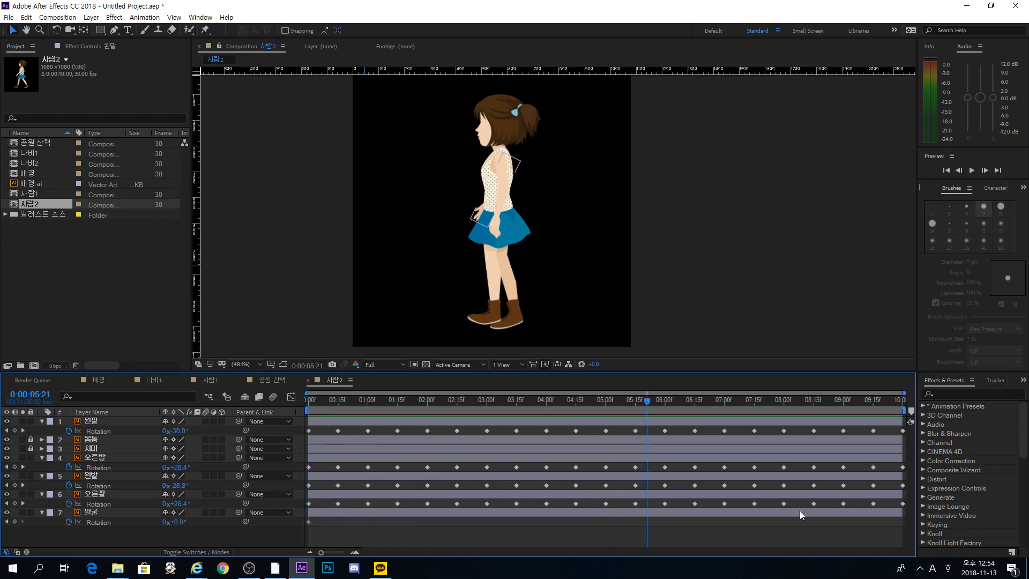
Apply Easy Ease to all Rotation keyframes of the 왼팔, 오른발, 왼발 and 오른팔 layers.
{"action": "left_click_drag", "start_coordinate": [301, 504], "coordinate": [991, 415]}
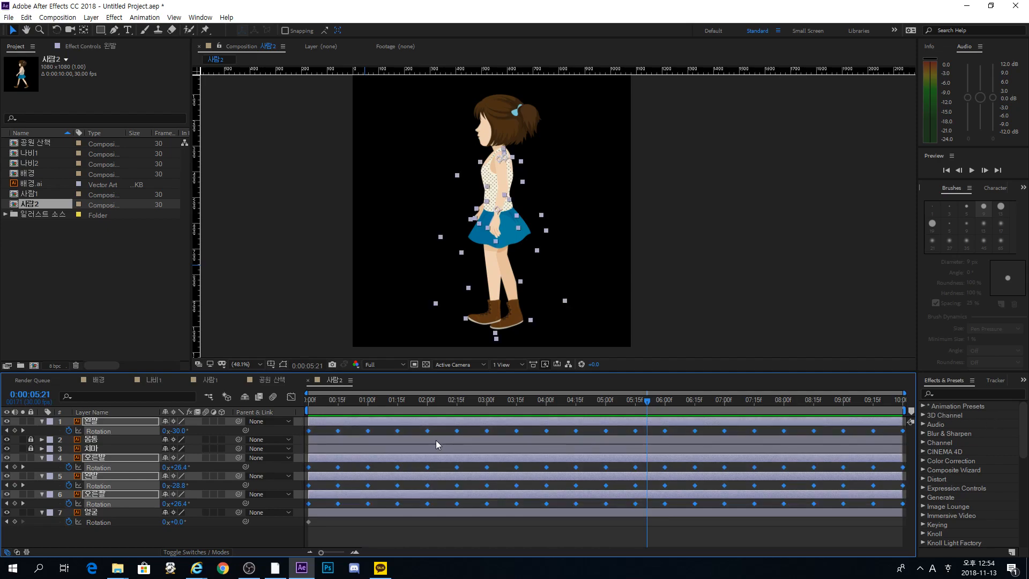
{"action": "key", "text": "F9"}
{"action": "left_click", "coordinate": [383, 429]}
Preview the eased walk cycle from the start and move the current time to 0:00:00:15.
{"action": "left_click_drag", "start_coordinate": [338, 400], "coordinate": [302, 402]}
{"action": "key", "text": "space"}
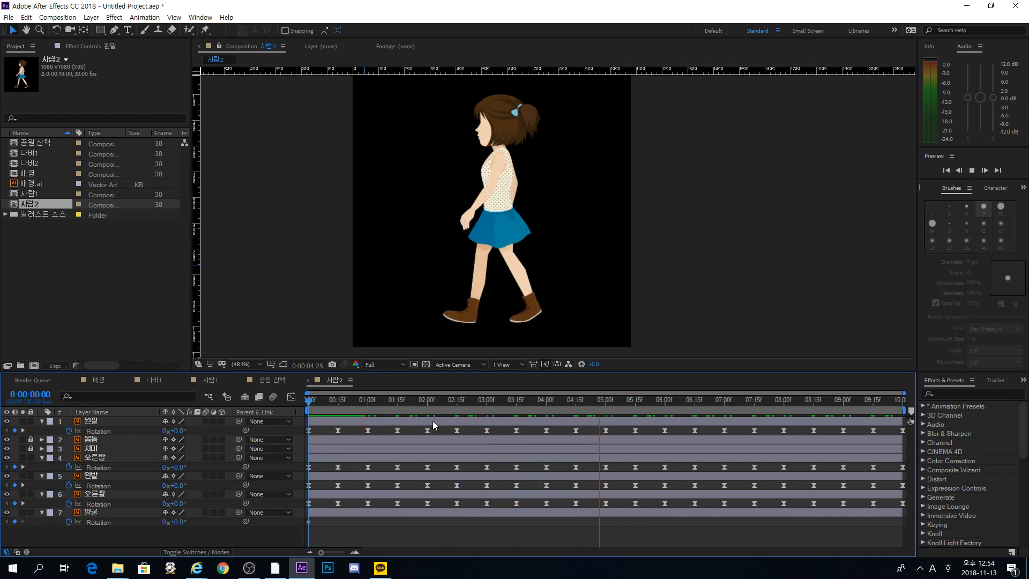
{"action": "key", "text": "space"}
{"action": "left_click_drag", "start_coordinate": [331, 401], "coordinate": [339, 406]}
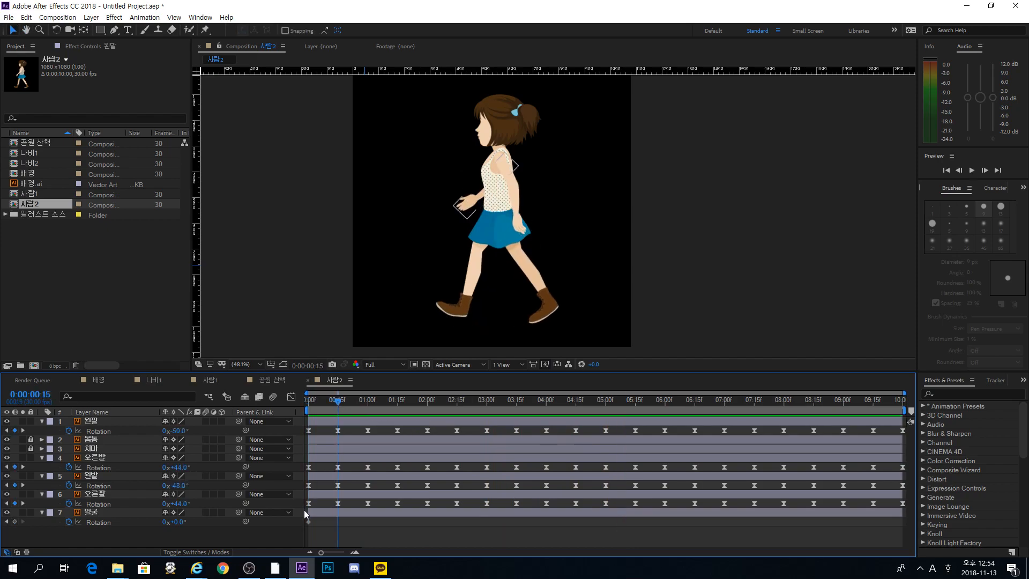
Add a -5° Rotation keyframe to the 얼굴 layer at 0:00:00:15.
{"action": "left_click", "coordinate": [321, 513]}
{"action": "left_click", "coordinate": [175, 522]}
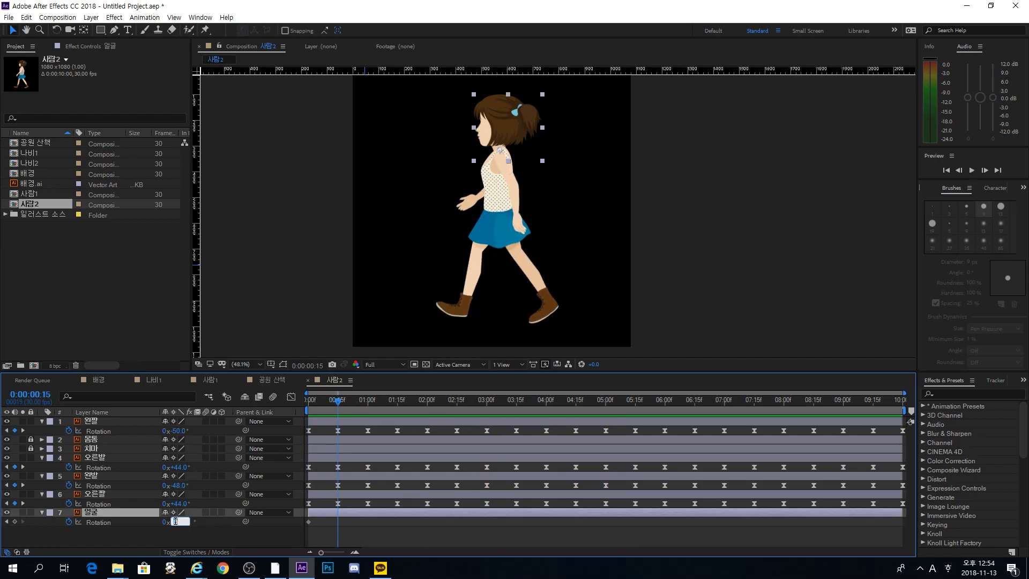
{"action": "type", "text": "-5"}
{"action": "key", "text": "Return"}
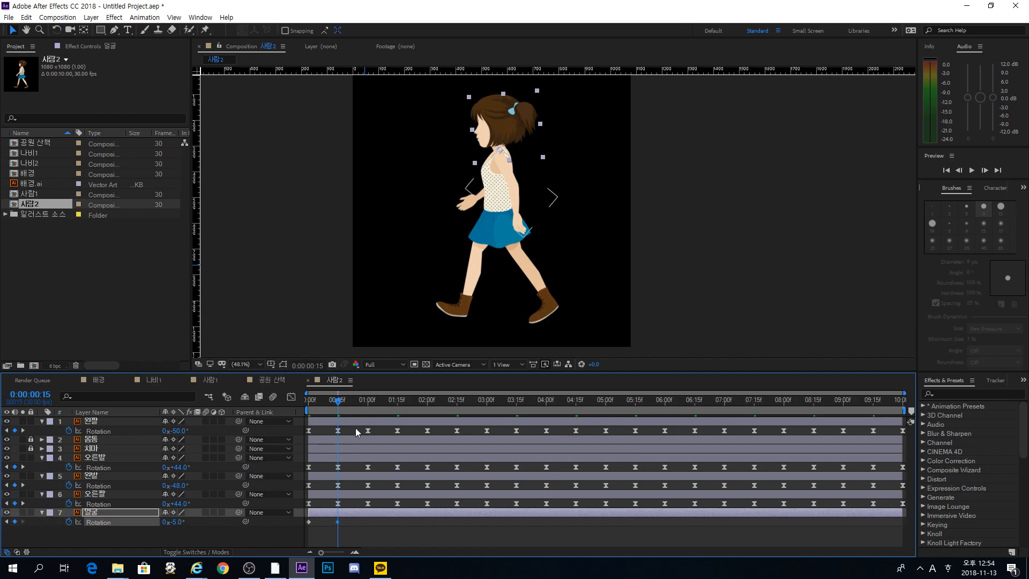
Repeat the 얼굴 layer's 0° and -5° Rotation keyframes starting at 0:00:01:00, 0:00:02:00 and 0:00:03:00.
{"action": "left_click", "coordinate": [368, 410]}
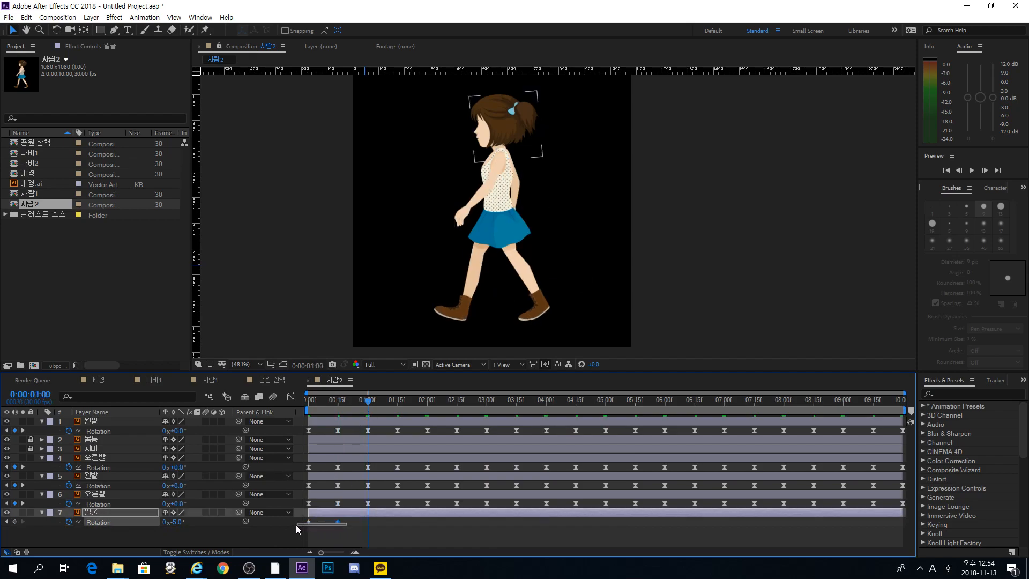
{"action": "key", "text": "ctrl+v"}
{"action": "left_click", "coordinate": [429, 408]}
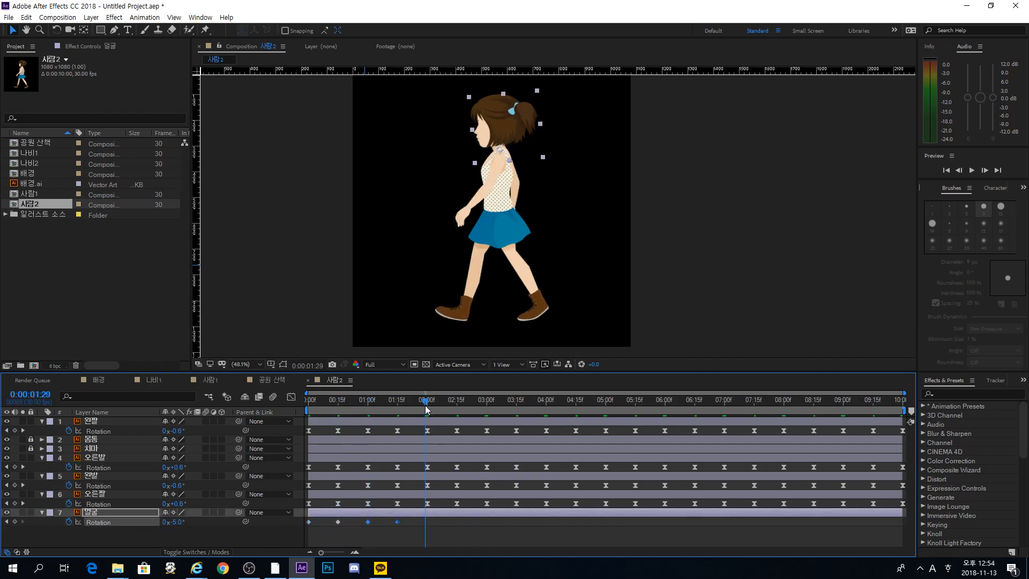
{"action": "key", "text": "ctrl+v"}
{"action": "left_click", "coordinate": [486, 408]}
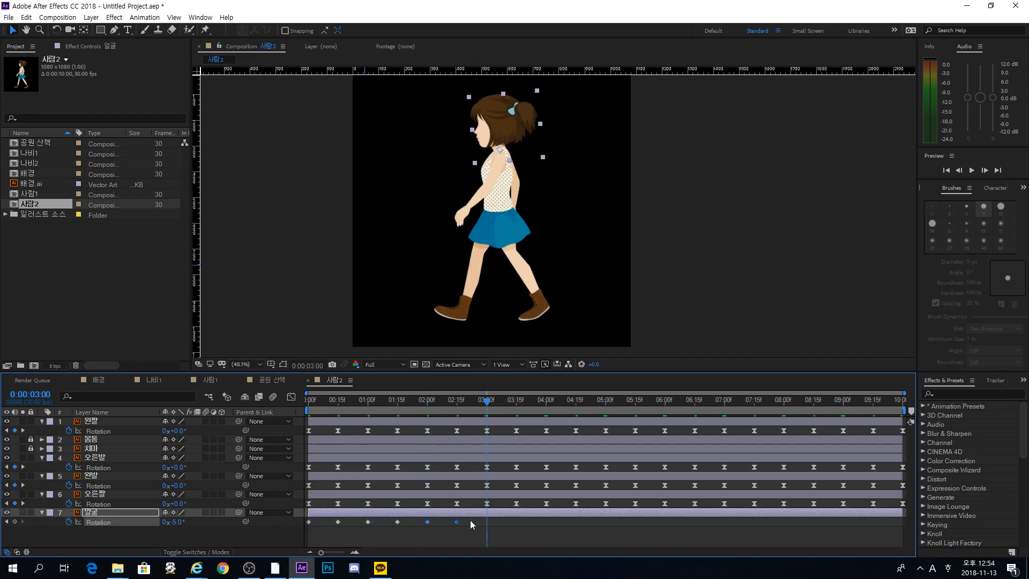
{"action": "key", "text": "ctrl+v"}
Copy the 얼굴 layer's first four seconds of Rotation keyframes to 0:00:04:00 and again to 0:00:08:00.
{"action": "left_click", "coordinate": [544, 402]}
{"action": "left_click", "coordinate": [545, 401]}
{"action": "left_click_drag", "start_coordinate": [527, 514], "coordinate": [320, 531]}
{"action": "key", "text": "ctrl+c"}
{"action": "key", "text": "ctrl+v"}
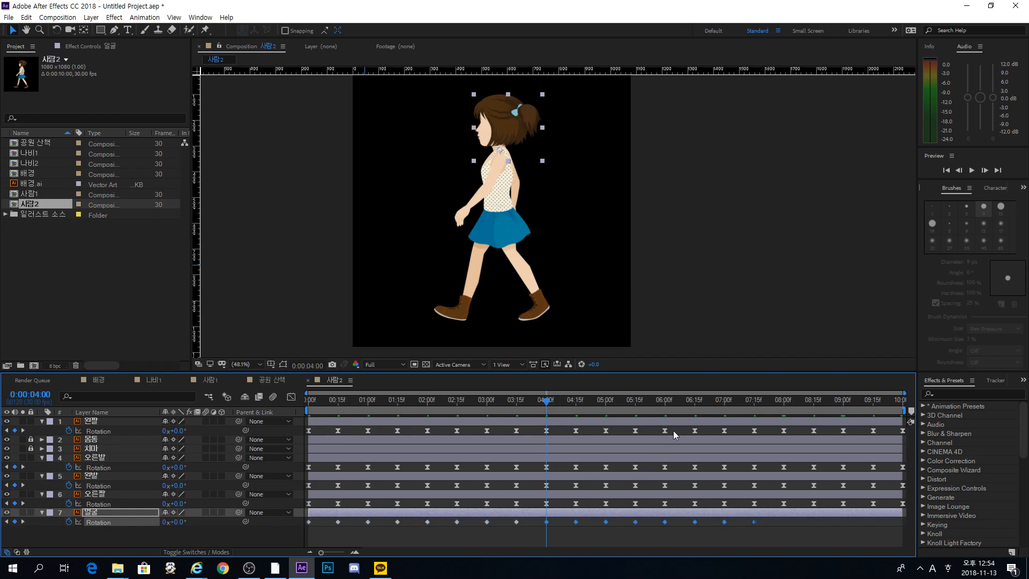
{"action": "left_click", "coordinate": [784, 407]}
{"action": "key", "text": "ctrl+v"}
Apply Easy Ease to all Rotation keyframes of the 얼굴 layer and preview the walk cycle from the start.
{"action": "left_click_drag", "start_coordinate": [310, 528], "coordinate": [960, 502]}
{"action": "left_click", "coordinate": [803, 533]}
{"action": "left_click_drag", "start_coordinate": [453, 399], "coordinate": [246, 411]}
{"action": "key", "text": "space"}
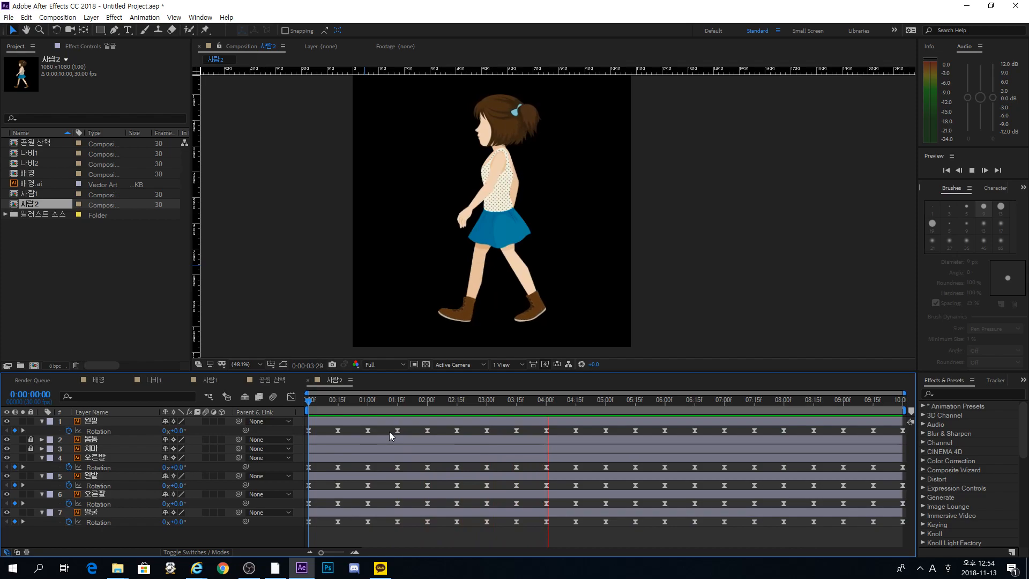
{"action": "key", "text": "space"}
Add the 사람2 composition above 배경.ai in the 공원 산책 composition and enable its Collapse Transformations switch.
{"action": "left_click", "coordinate": [273, 379]}
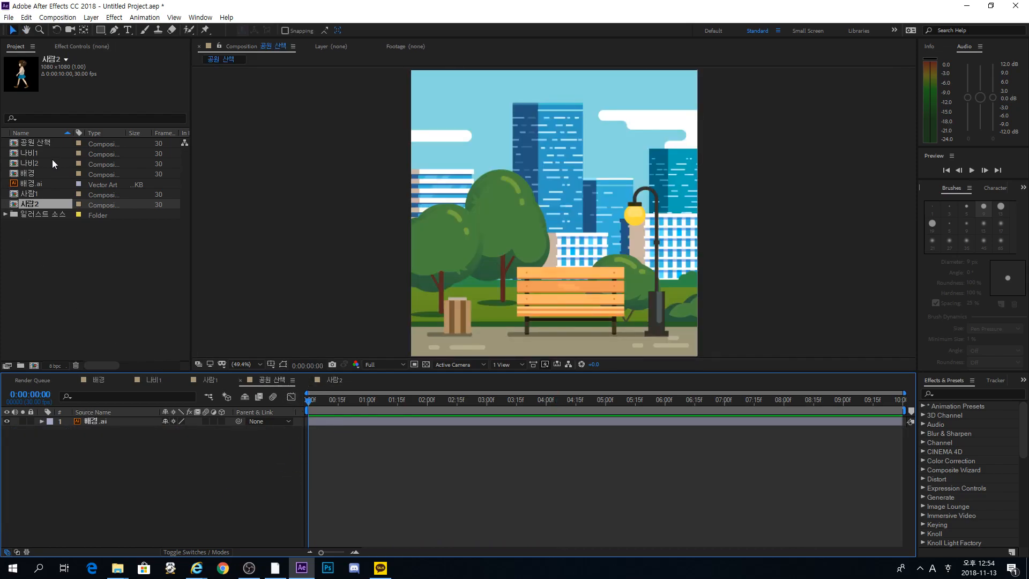
{"action": "left_click_drag", "start_coordinate": [37, 204], "coordinate": [168, 423]}
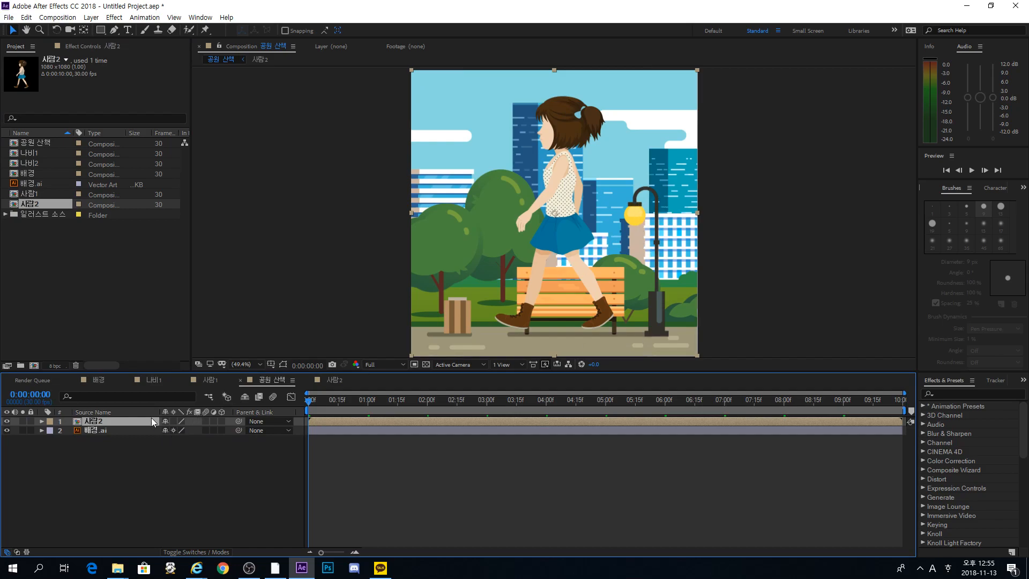
{"action": "left_click", "coordinate": [173, 421]}
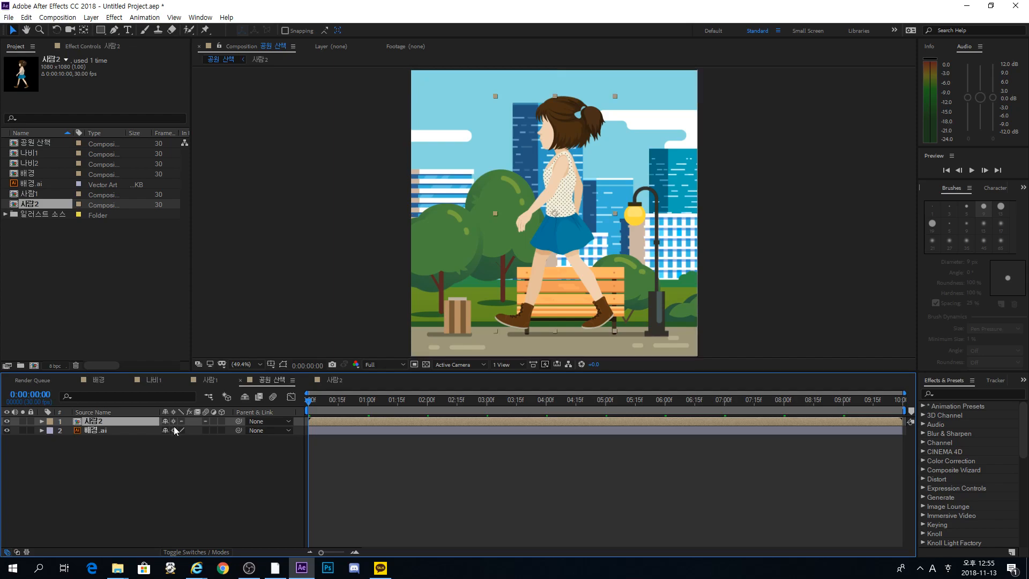
Try the 사람2 layer's Scale at 30% and at 50%.
{"action": "key", "text": "s"}
{"action": "left_click", "coordinate": [181, 430]}
{"action": "type", "text": "30"}
{"action": "key", "text": "Return"}
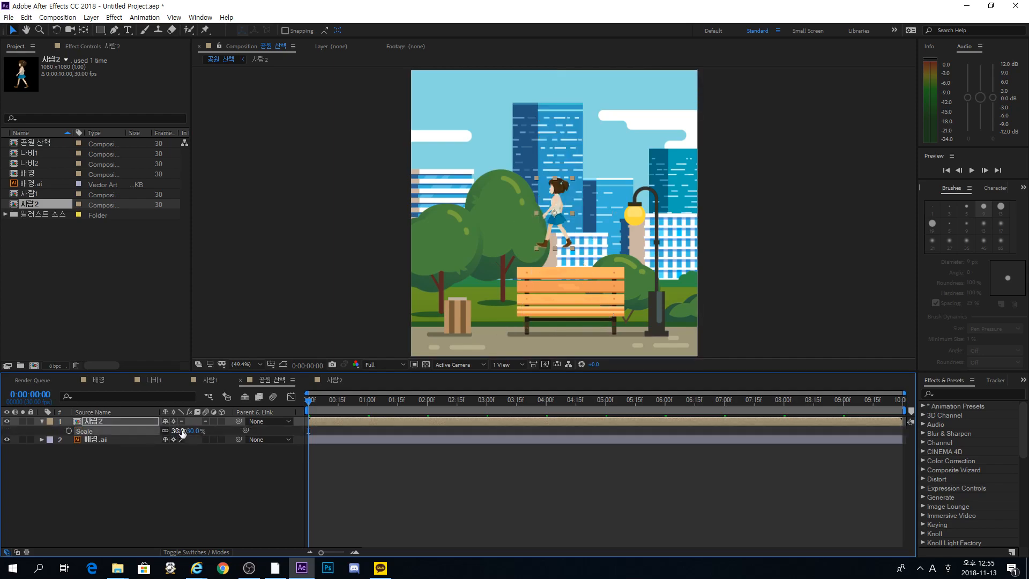
{"action": "left_click", "coordinate": [188, 431]}
{"action": "type", "text": "50"}
{"action": "key", "text": "Return"}
Set the 사람2 layer's Scale to 40% and place the girl at path level just outside the scene's right edge.
{"action": "left_click_drag", "start_coordinate": [558, 234], "coordinate": [653, 297]}
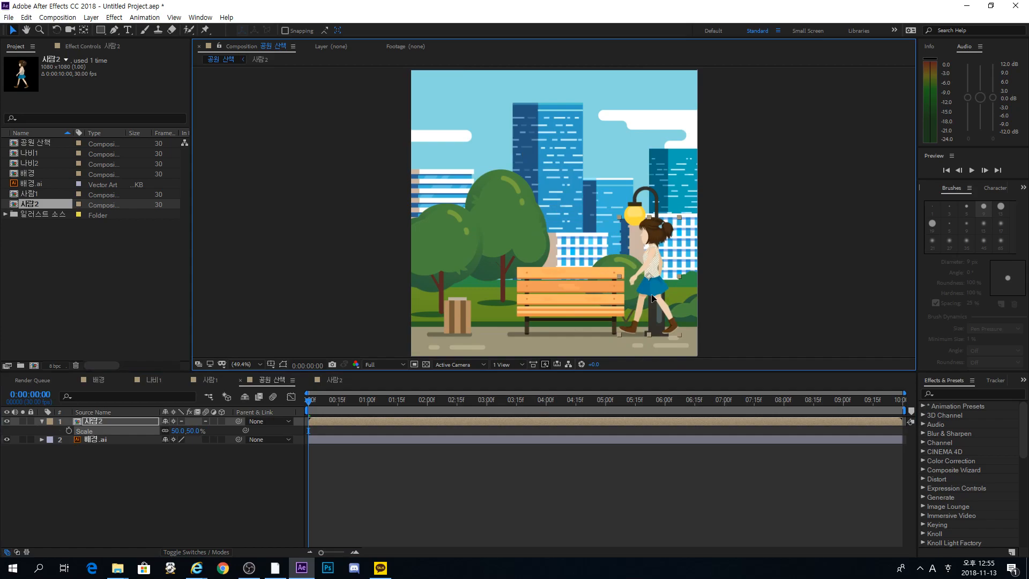
{"action": "left_click", "coordinate": [192, 431]}
{"action": "type", "text": "40"}
{"action": "key", "text": "Return"}
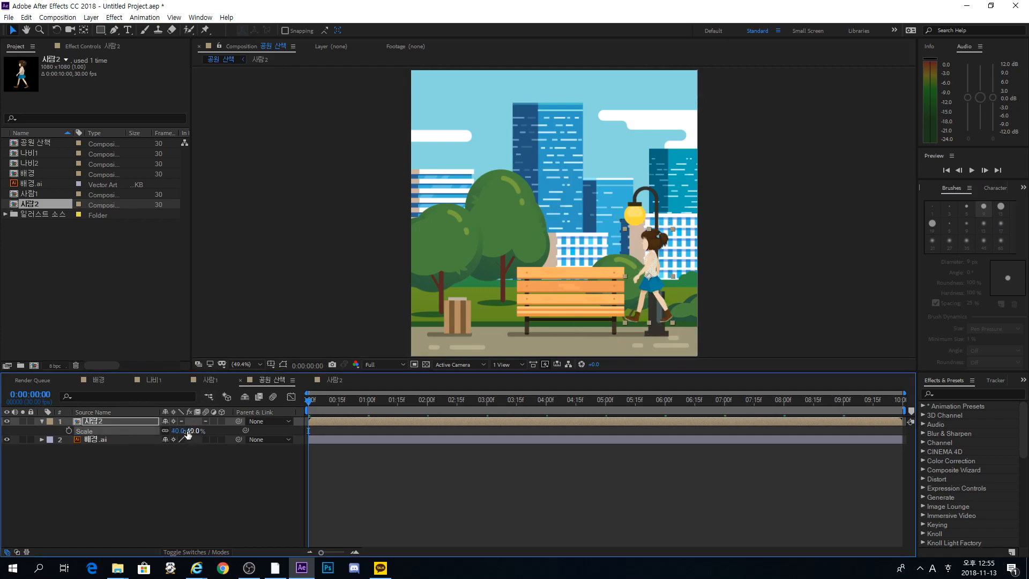
{"action": "left_click_drag", "start_coordinate": [651, 291], "coordinate": [653, 311]}
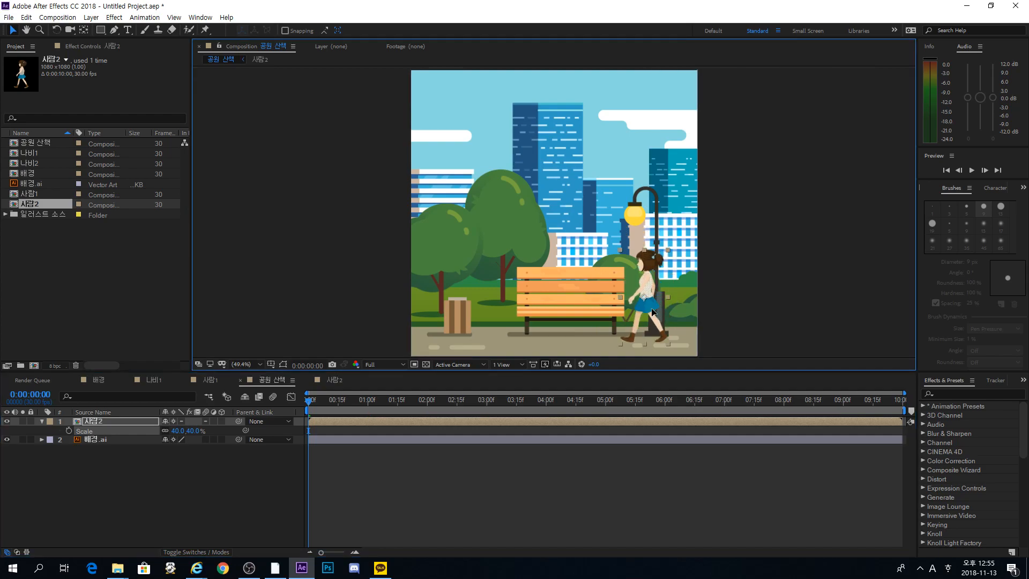
{"action": "left_click_drag", "start_coordinate": [652, 307], "coordinate": [729, 311]}
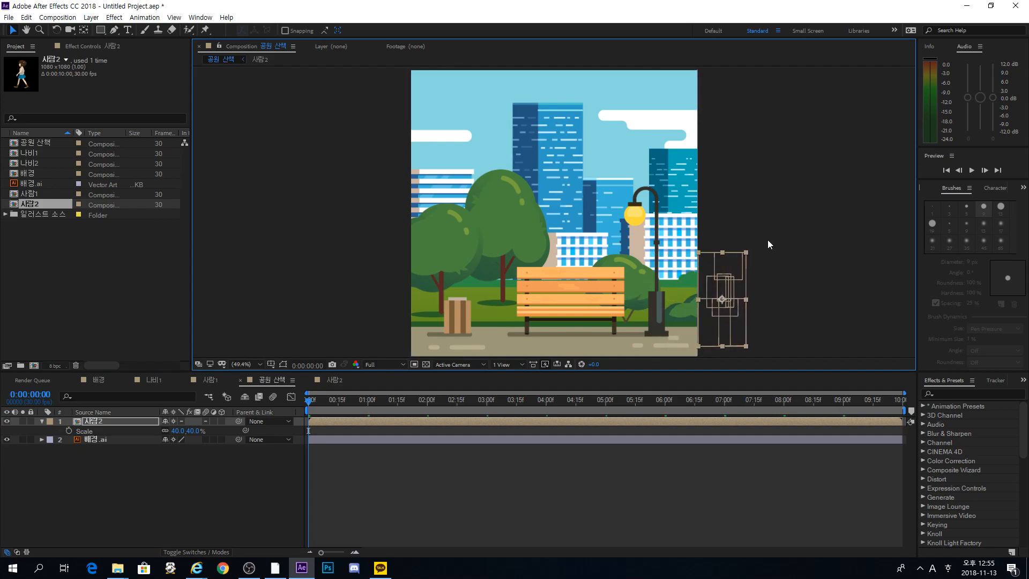
Animate the 사람2 layer's Position from 1173, 865.6 at the start to about -93, 865.6 at 0:00:09:29, crossing the scene.
{"action": "left_click", "coordinate": [107, 422]}
{"action": "key", "text": "p"}
{"action": "left_click", "coordinate": [68, 431]}
{"action": "left_click_drag", "start_coordinate": [360, 403], "coordinate": [936, 393]}
{"action": "left_click_drag", "start_coordinate": [709, 333], "coordinate": [375, 364]}
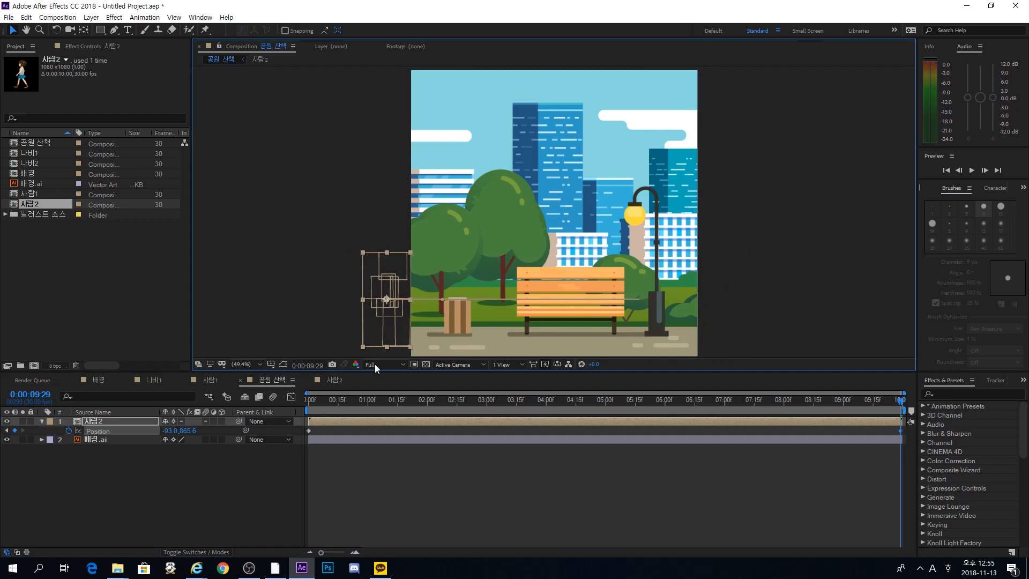
Preview the girl's walk across the park from the start of the composition.
{"action": "key", "text": "Home"}
{"action": "left_click", "coordinate": [368, 471]}
{"action": "key", "text": "space"}
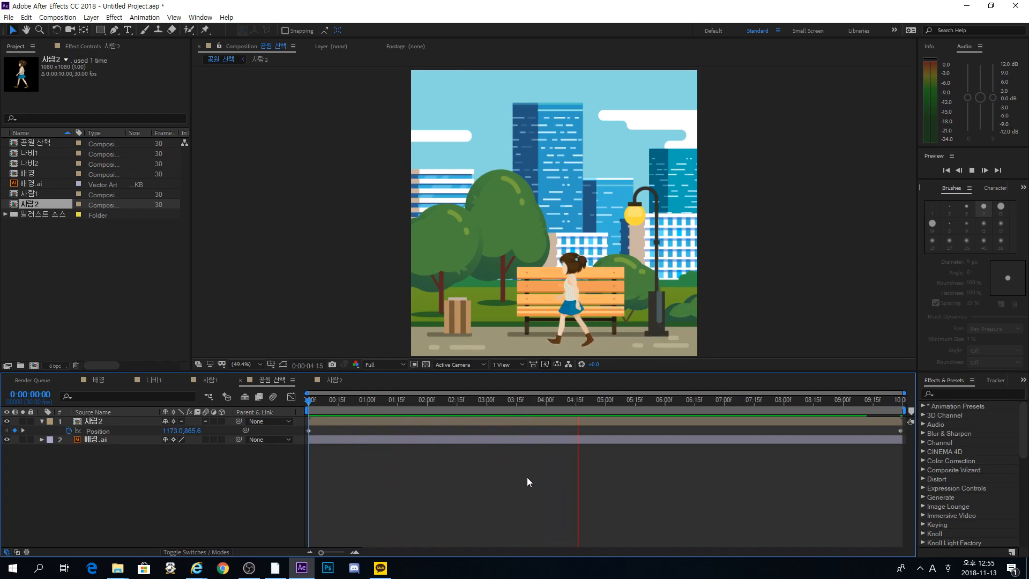
{"action": "left_click", "coordinate": [617, 441]}
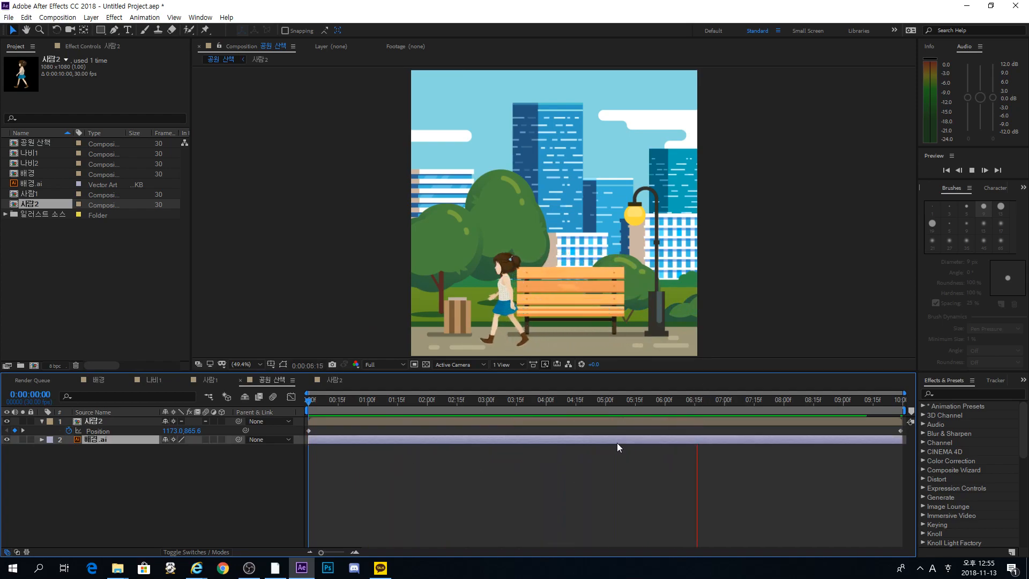
Move the current time to 0:00:05:05 and duplicate the 사람2 layer.
{"action": "left_click_drag", "start_coordinate": [535, 406], "coordinate": [615, 413]}
{"action": "left_click", "coordinate": [542, 339]}
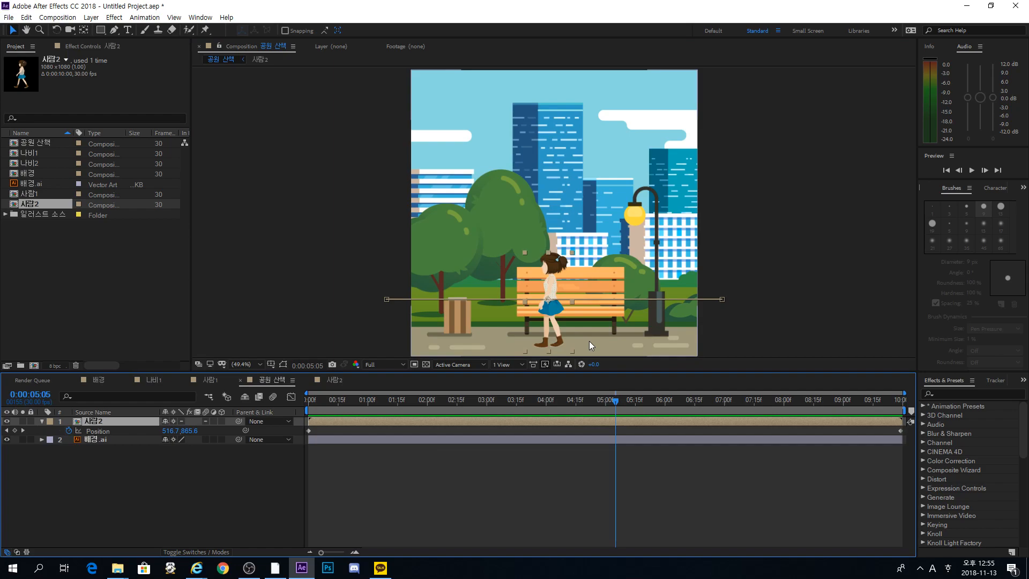
{"action": "left_click", "coordinate": [941, 395]}
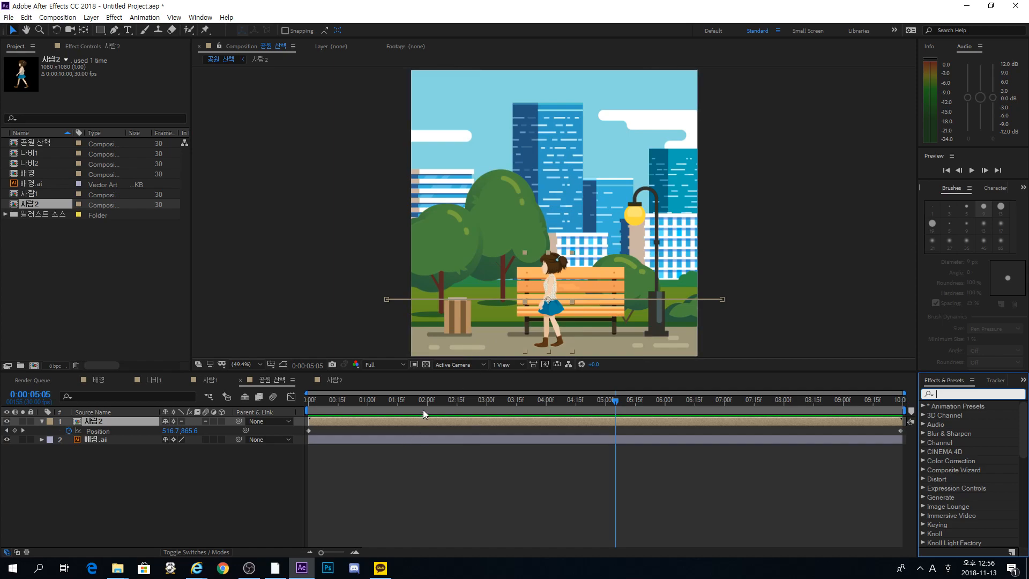
{"action": "left_click", "coordinate": [429, 424]}
{"action": "key", "text": "ctrl+d"}
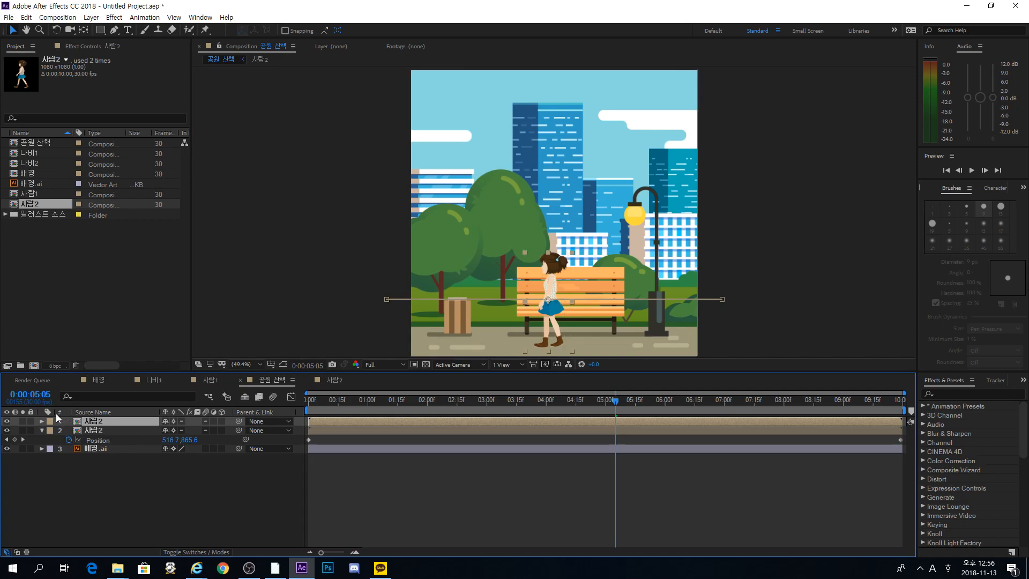
Make the lower 사람2 layer a 3D layer and set its X Rotation to -79°.
{"action": "left_click", "coordinate": [116, 429]}
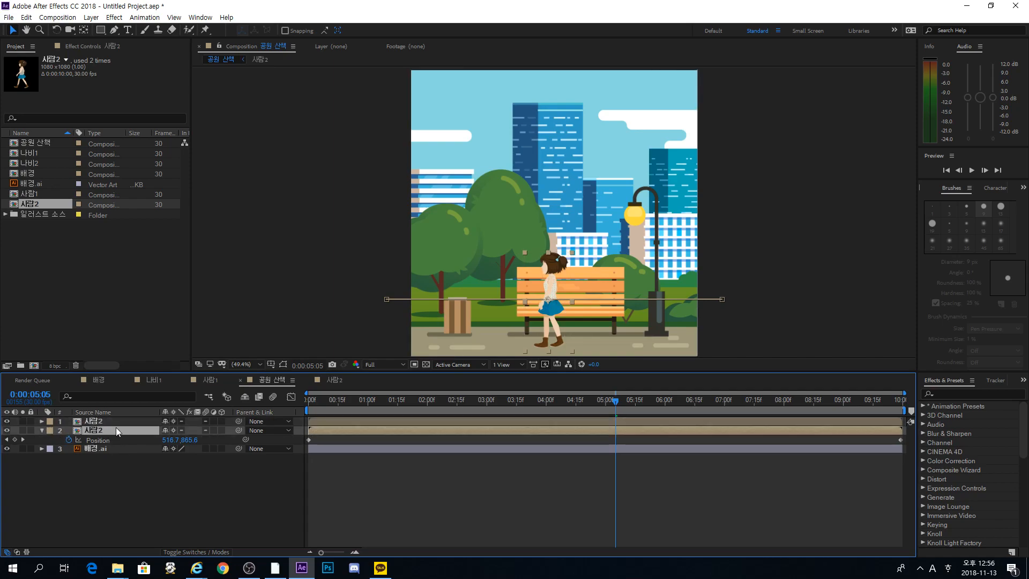
{"action": "left_click", "coordinate": [220, 430]}
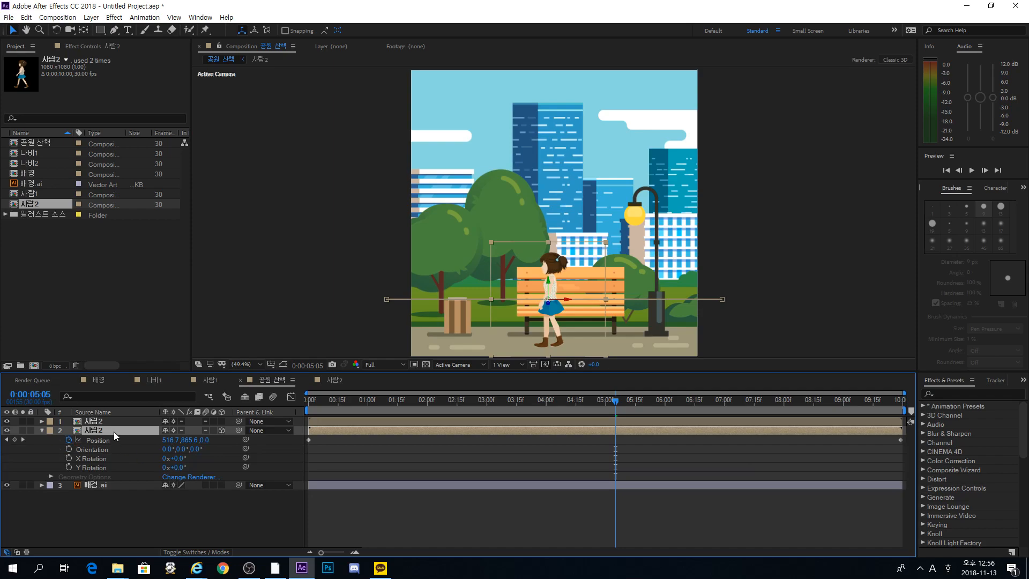
{"action": "key", "text": "r"}
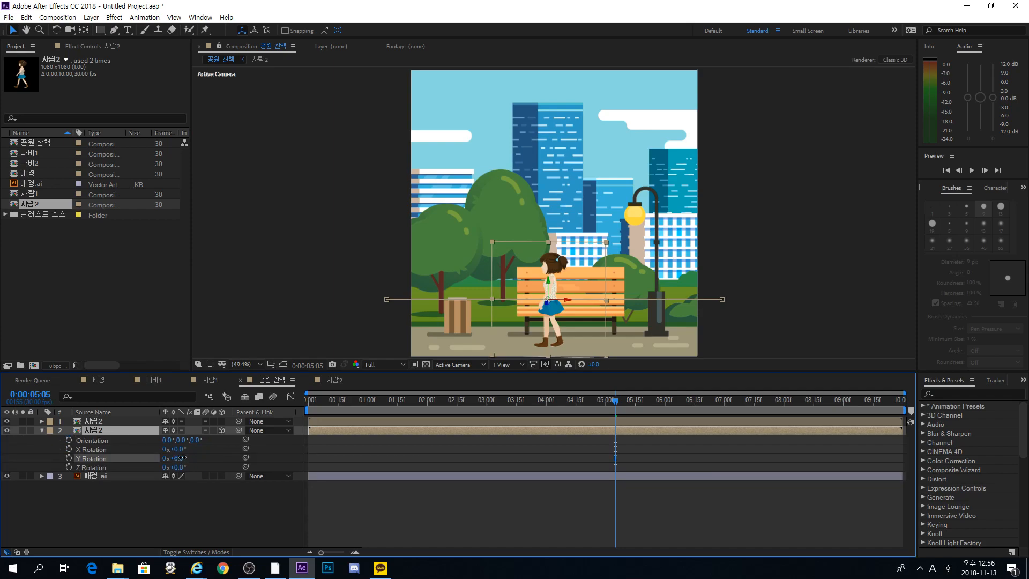
{"action": "left_click_drag", "start_coordinate": [175, 467], "coordinate": [149, 462]}
{"action": "key", "text": "ctrl+z"}
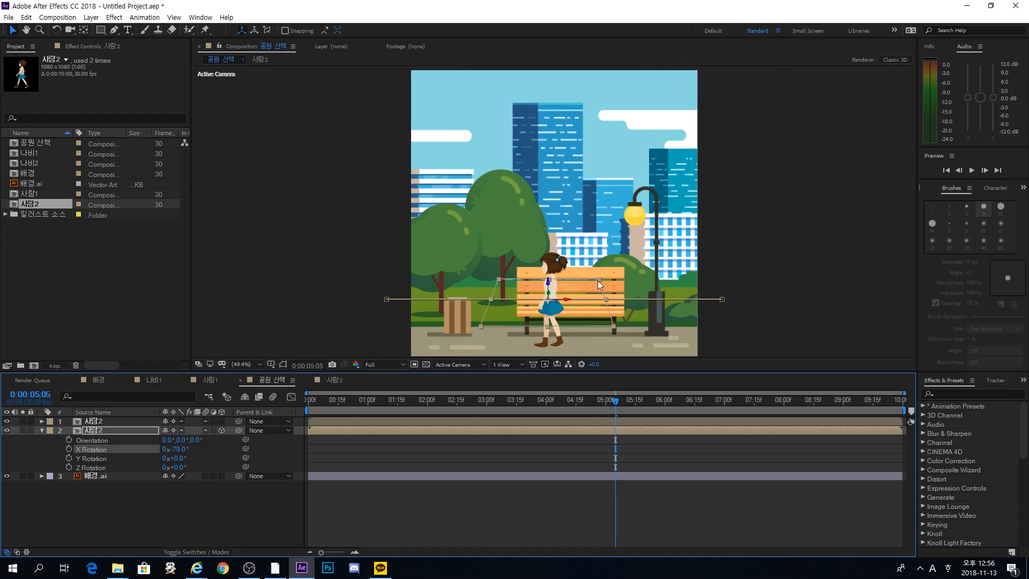
Turn off Collapse Transformations on the lower 사람2 layer and set its X Rotation to -73°.
{"action": "mouse_move", "coordinate": [548, 283]}
{"action": "left_mouse_down"}
{"action": "mouse_move", "coordinate": [546, 306]}
{"action": "mouse_move", "coordinate": [544, 281]}
{"action": "left_mouse_up"}
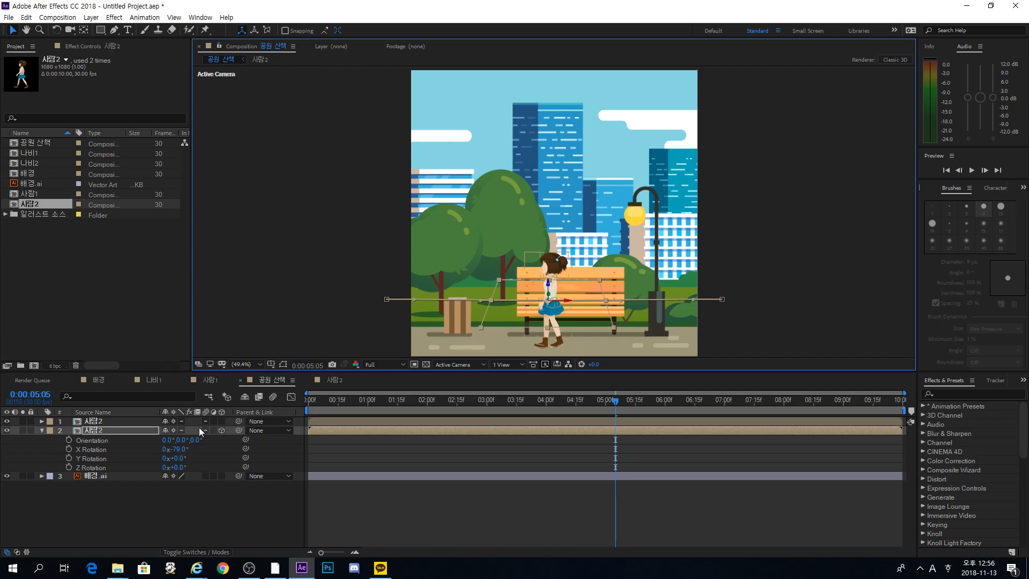
{"action": "left_click", "coordinate": [173, 431]}
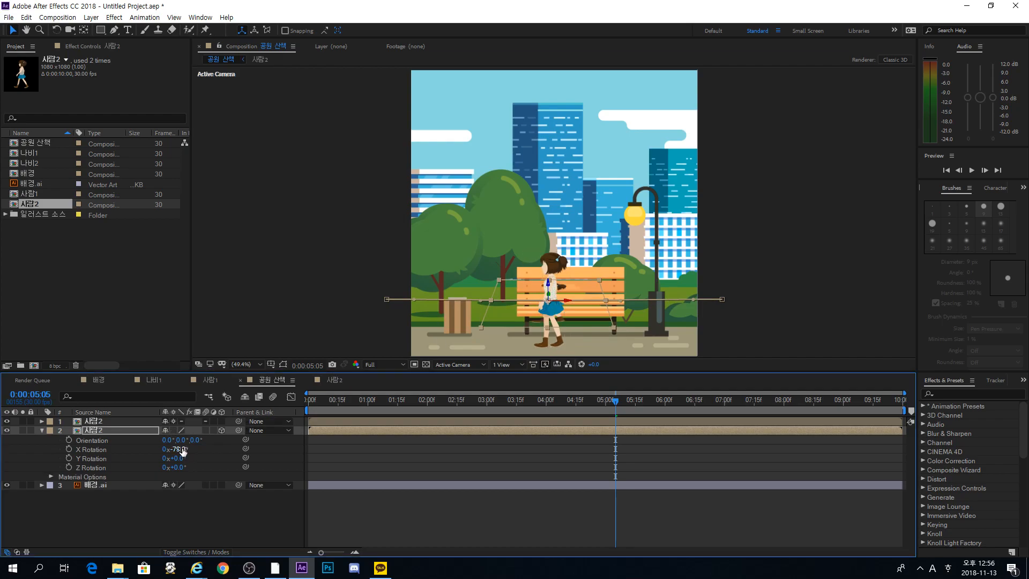
{"action": "left_click", "coordinate": [132, 432]}
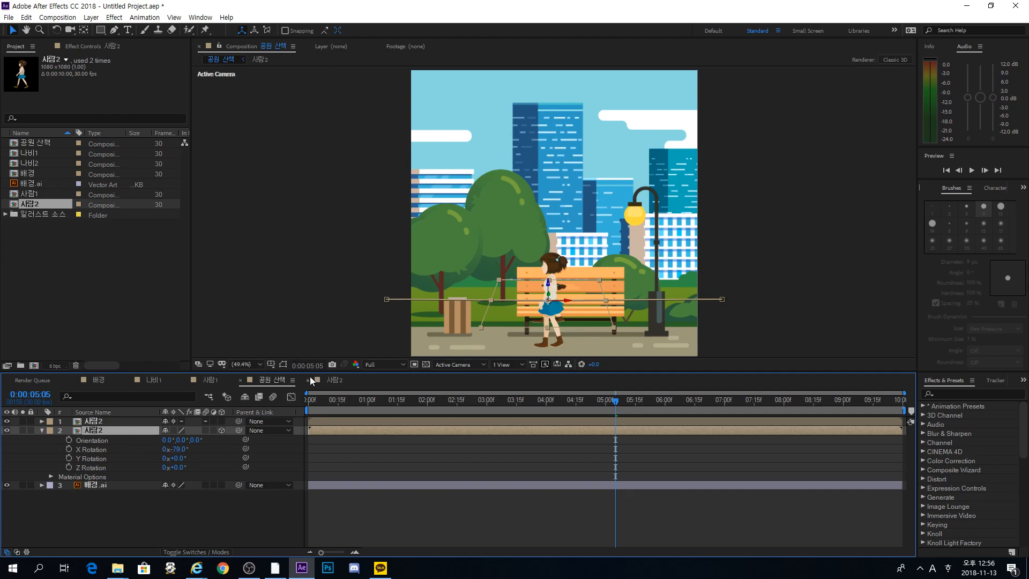
{"action": "left_click_drag", "start_coordinate": [178, 451], "coordinate": [181, 450]}
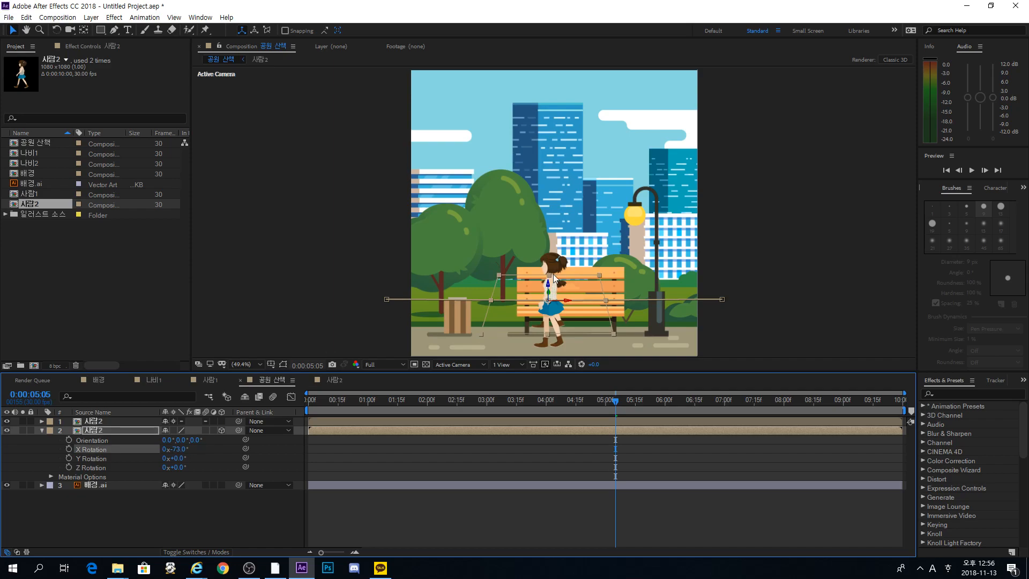
Set the lower 사람2 layer's X Rotation to -92° and Z Rotation to 24°, and move it down to the girl's feet.
{"action": "left_click_drag", "start_coordinate": [548, 289], "coordinate": [550, 309]}
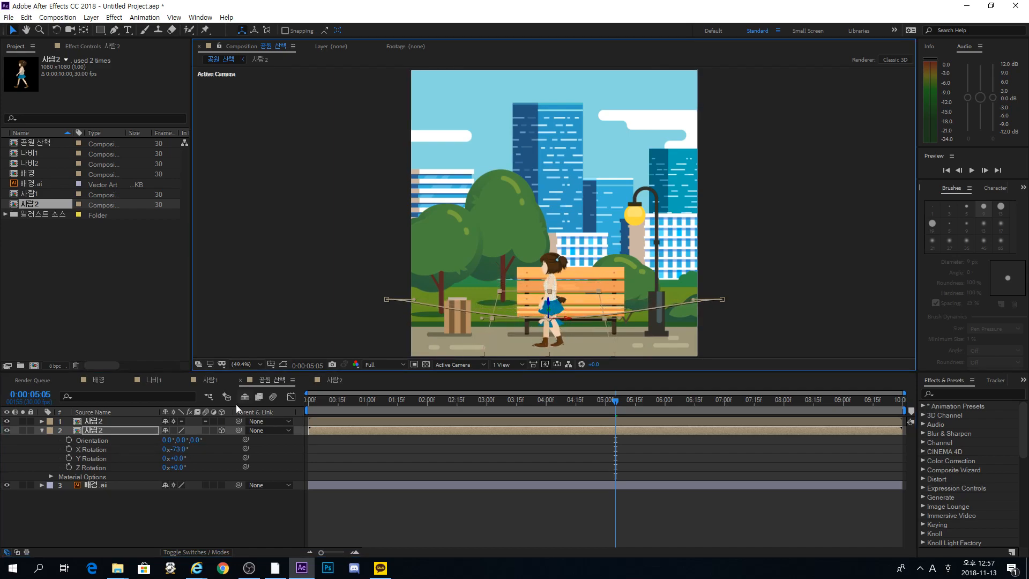
{"action": "left_click_drag", "start_coordinate": [179, 449], "coordinate": [190, 466]}
{"action": "key", "text": "ctrl+z"}
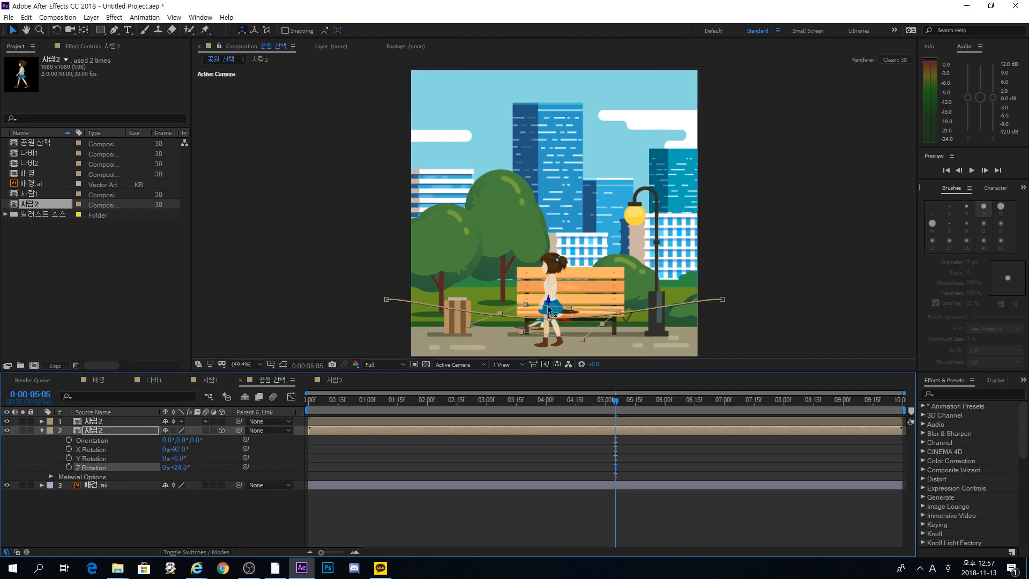
{"action": "left_click_drag", "start_coordinate": [548, 312], "coordinate": [553, 322]}
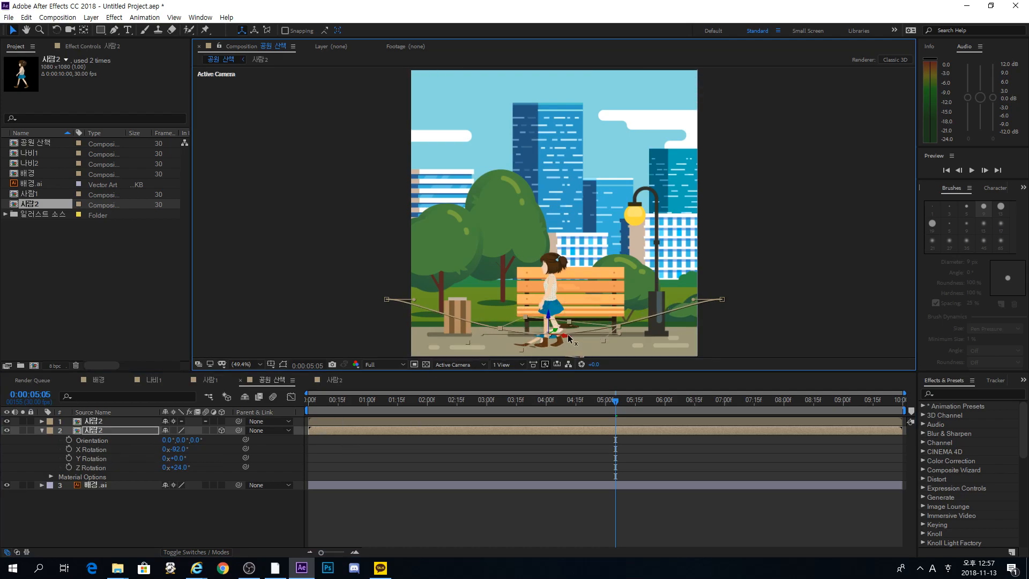
{"action": "mouse_move", "coordinate": [569, 335]}
{"action": "left_mouse_down"}
{"action": "mouse_move", "coordinate": [582, 332]}
{"action": "mouse_move", "coordinate": [563, 316]}
{"action": "left_mouse_up"}
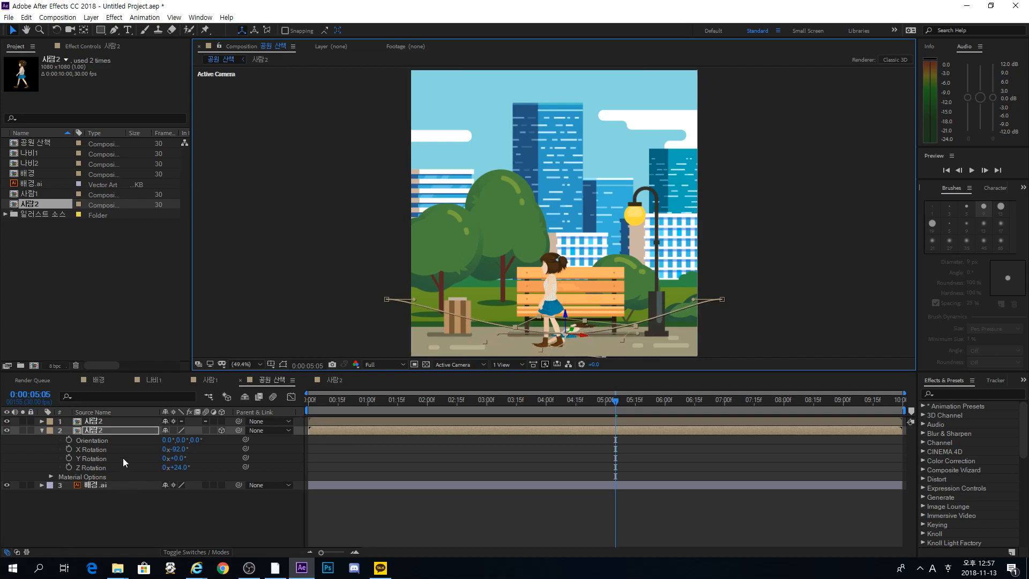
Show the lower 사람2 layer's Position and remove all of its Position keyframes.
{"action": "left_click", "coordinate": [120, 427]}
{"action": "key", "text": "p"}
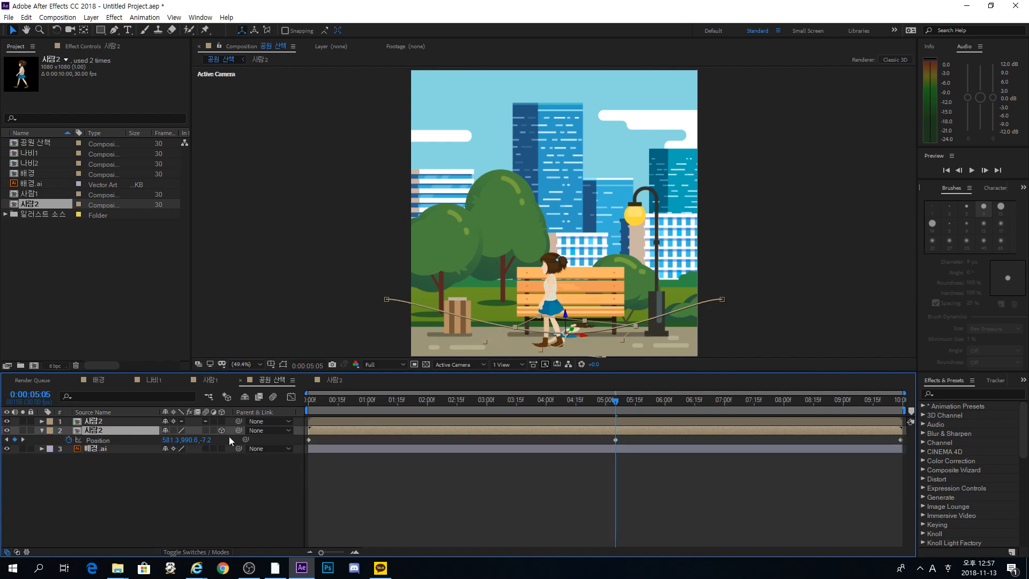
{"action": "left_click", "coordinate": [70, 439]}
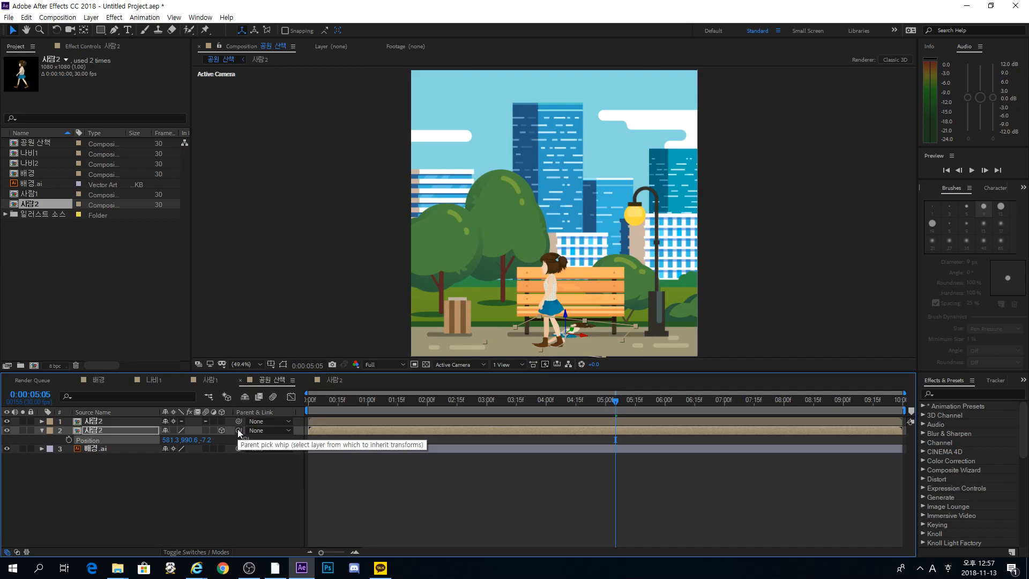
Try to parent the lower 사람2 layer to the upper 사람2 layer, and undo the link.
{"action": "left_click_drag", "start_coordinate": [237, 428], "coordinate": [111, 426]}
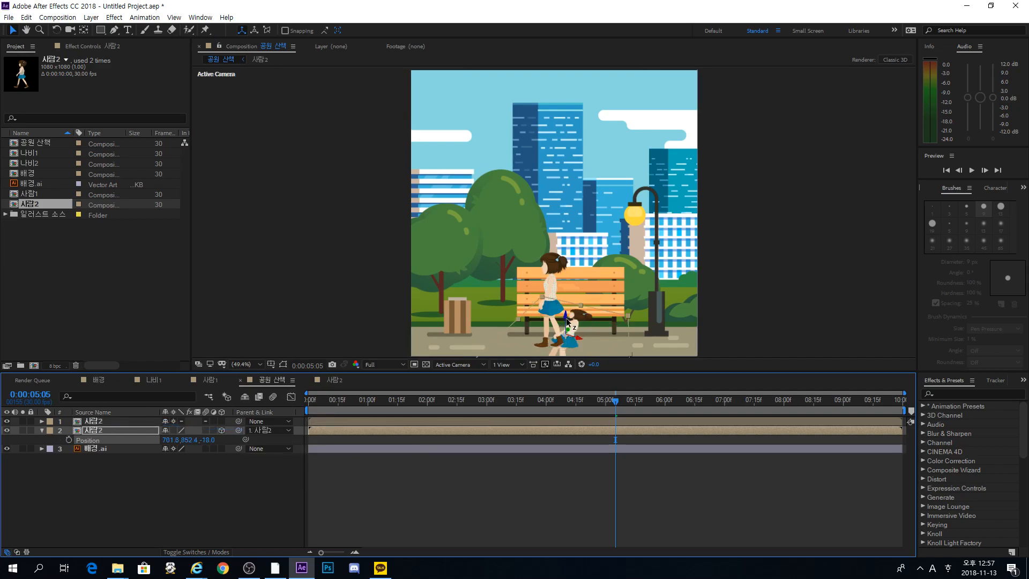
{"action": "left_click_drag", "start_coordinate": [332, 409], "coordinate": [572, 399]}
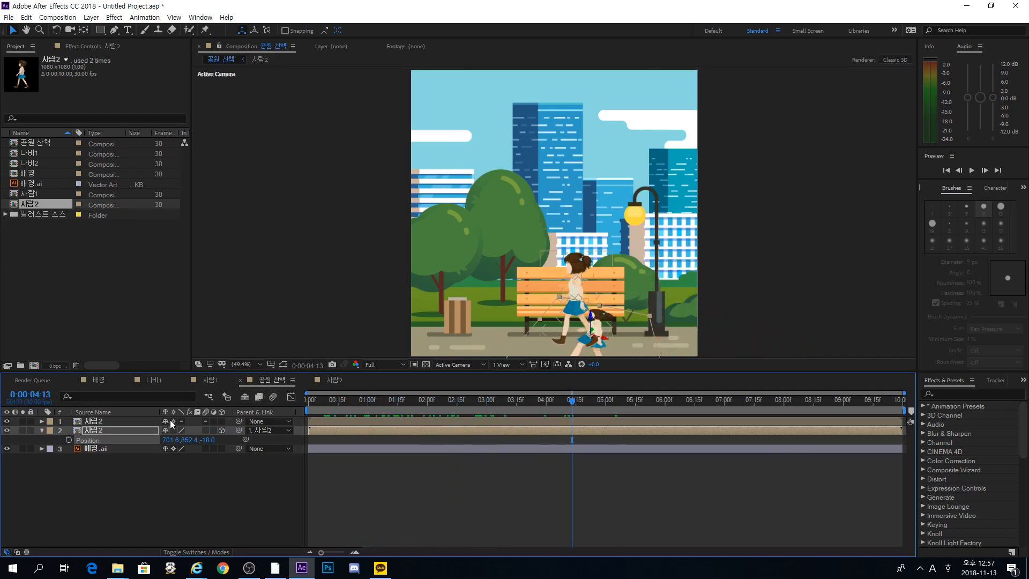
{"action": "left_click_drag", "start_coordinate": [368, 401], "coordinate": [426, 408]}
{"action": "key", "text": "ctrl+z"}
{"action": "key", "text": "ctrl+z"}
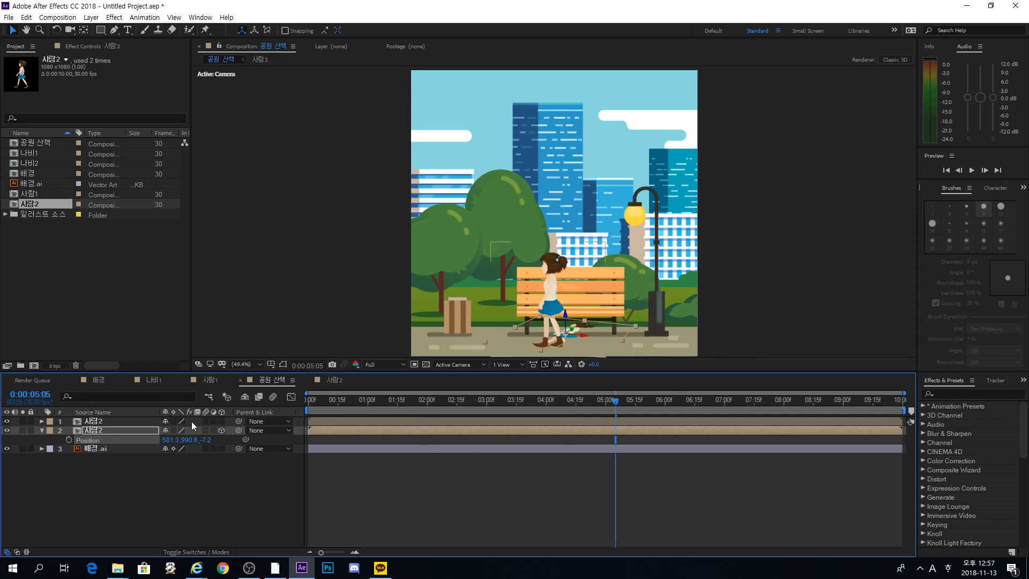
{"action": "left_click_drag", "start_coordinate": [239, 430], "coordinate": [139, 422]}
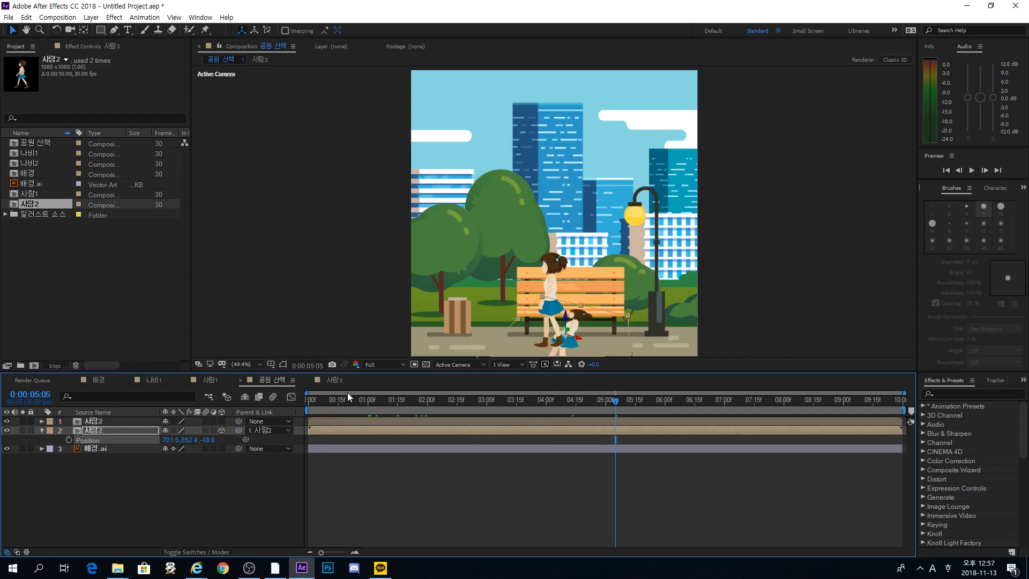
{"action": "key", "text": "ctrl+z"}
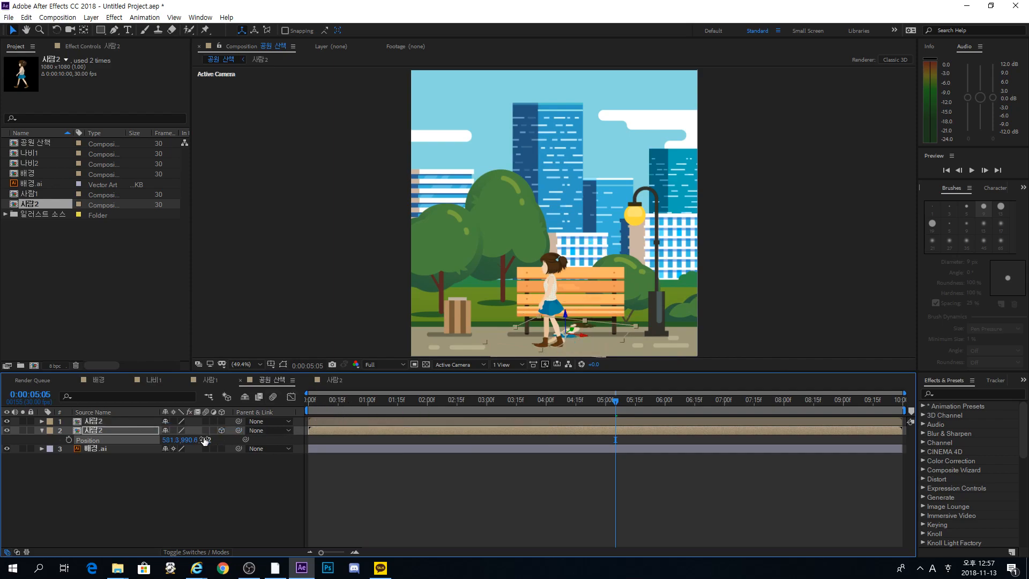
Keyframe the lower 사람2 layer's Position from X 1230.2 at 0:00:00:00 to X -1.8 at 0:00:09:29.
{"action": "left_click", "coordinate": [308, 400]}
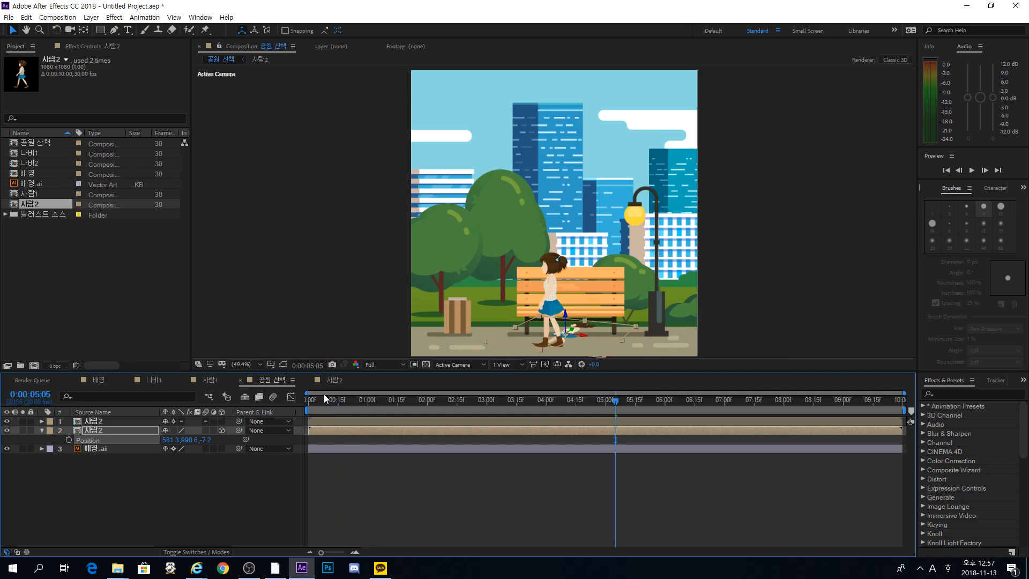
{"action": "left_click_drag", "start_coordinate": [324, 396], "coordinate": [257, 394]}
{"action": "left_click", "coordinate": [120, 432]}
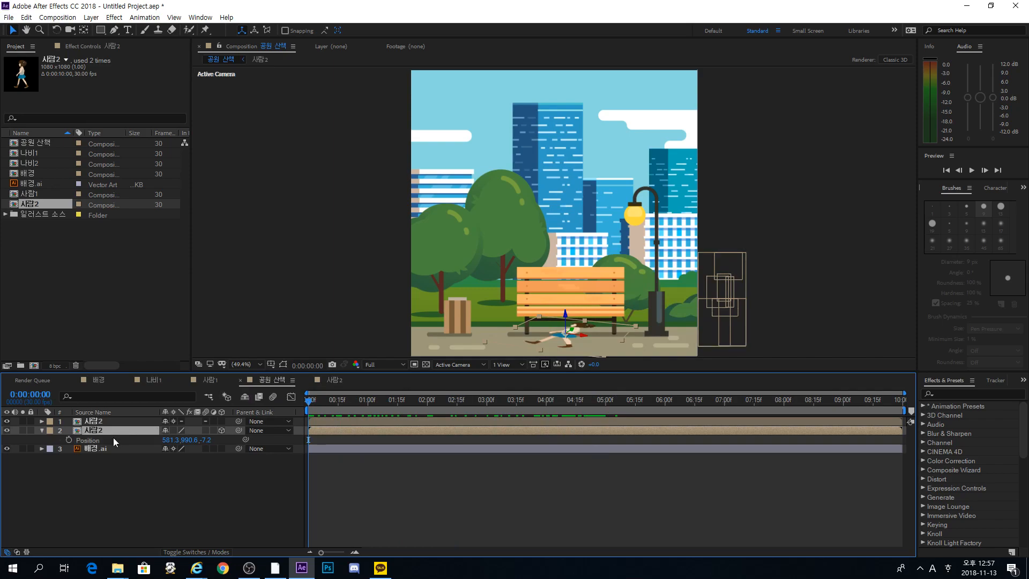
{"action": "left_click", "coordinate": [68, 440]}
{"action": "left_click_drag", "start_coordinate": [549, 338], "coordinate": [722, 339]}
{"action": "left_click_drag", "start_coordinate": [701, 398], "coordinate": [903, 397]}
{"action": "left_click_drag", "start_coordinate": [734, 335], "coordinate": [372, 339]}
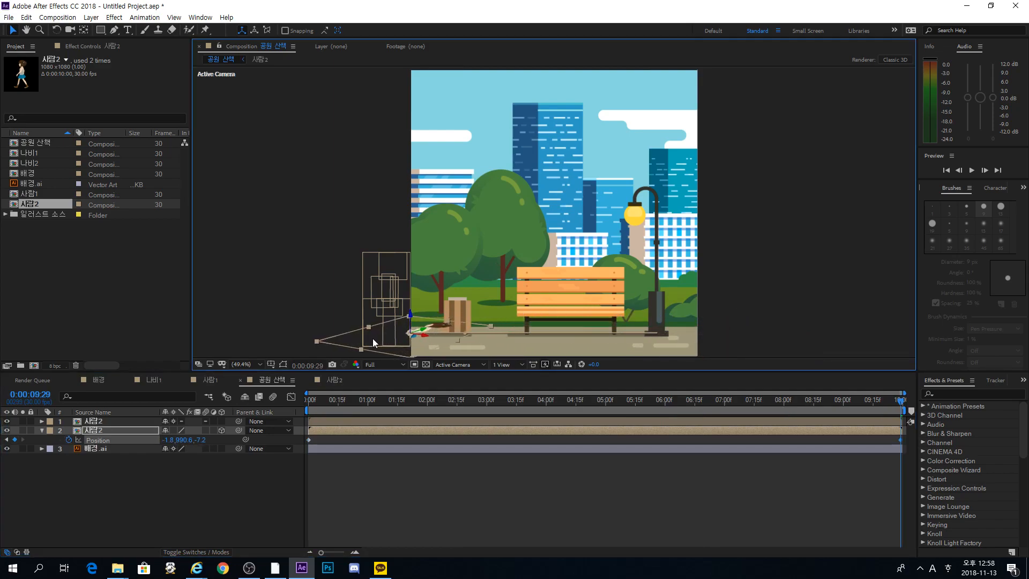
Nudge the lower 사람2 layer's end Position slightly further left and check its alignment with the walking girl.
{"action": "left_click_drag", "start_coordinate": [307, 401], "coordinate": [578, 407]}
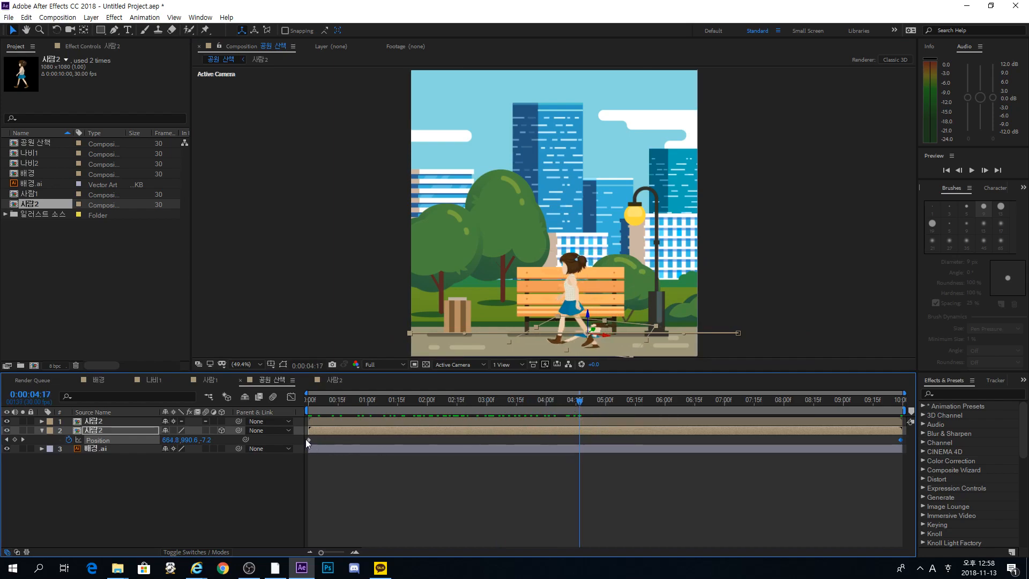
{"action": "left_click_drag", "start_coordinate": [854, 397], "coordinate": [986, 387]}
{"action": "left_click_drag", "start_coordinate": [433, 329], "coordinate": [430, 329]}
{"action": "left_click_drag", "start_coordinate": [336, 397], "coordinate": [294, 401]}
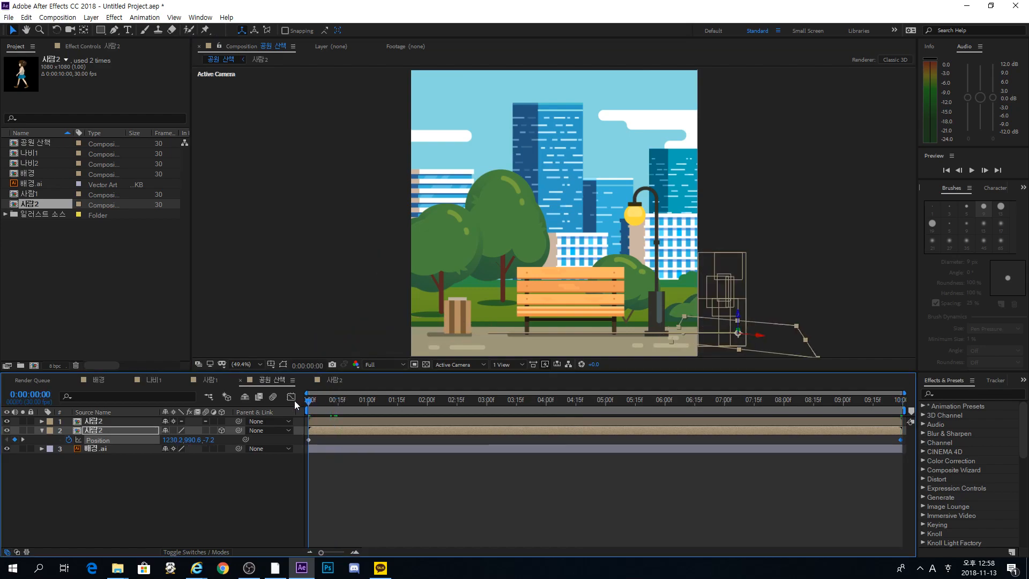
{"action": "key", "text": "space"}
{"action": "left_click_drag", "start_coordinate": [484, 396], "coordinate": [577, 408]}
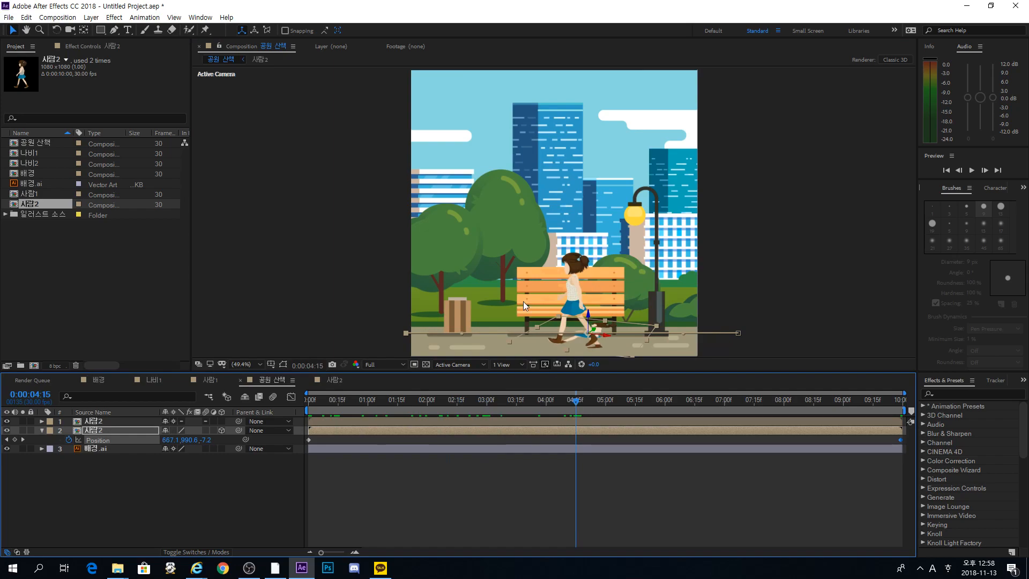
Show the upper 사람2 layer's Position and remove all Position keyframes from both 사람2 layers.
{"action": "left_click", "coordinate": [103, 422]}
{"action": "key", "text": "p"}
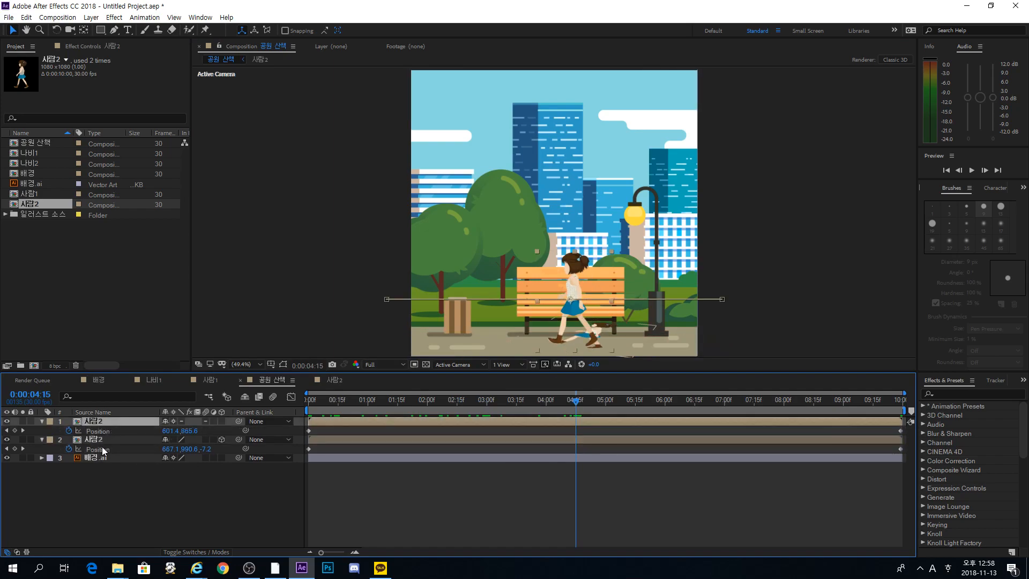
{"action": "left_click", "coordinate": [69, 431]}
{"action": "left_click", "coordinate": [69, 448]}
{"action": "left_click", "coordinate": [601, 329]}
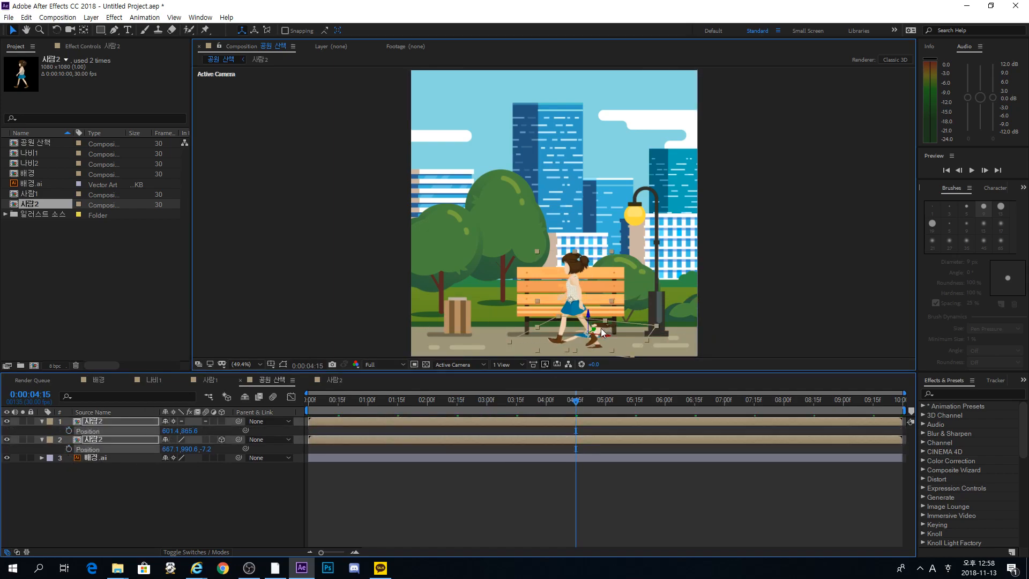
Move the lower 사람2 layer closer to the girl's feet, to Position about 653.9, 979.8, -8.3.
{"action": "left_click", "coordinate": [543, 436]}
{"action": "left_click", "coordinate": [545, 440]}
{"action": "left_click_drag", "start_coordinate": [599, 329], "coordinate": [602, 325]}
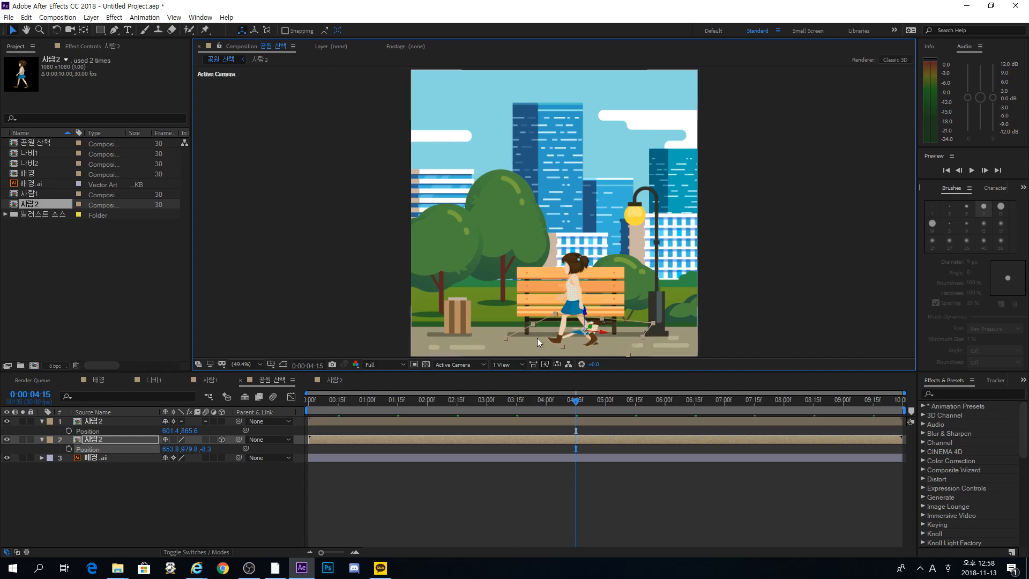
Keyframe both 사람2 layers' Position together, from beyond the scene's right edge at 0:00:00:00 to beyond its left edge at 0:00:09:29.
{"action": "left_click", "coordinate": [332, 421]}
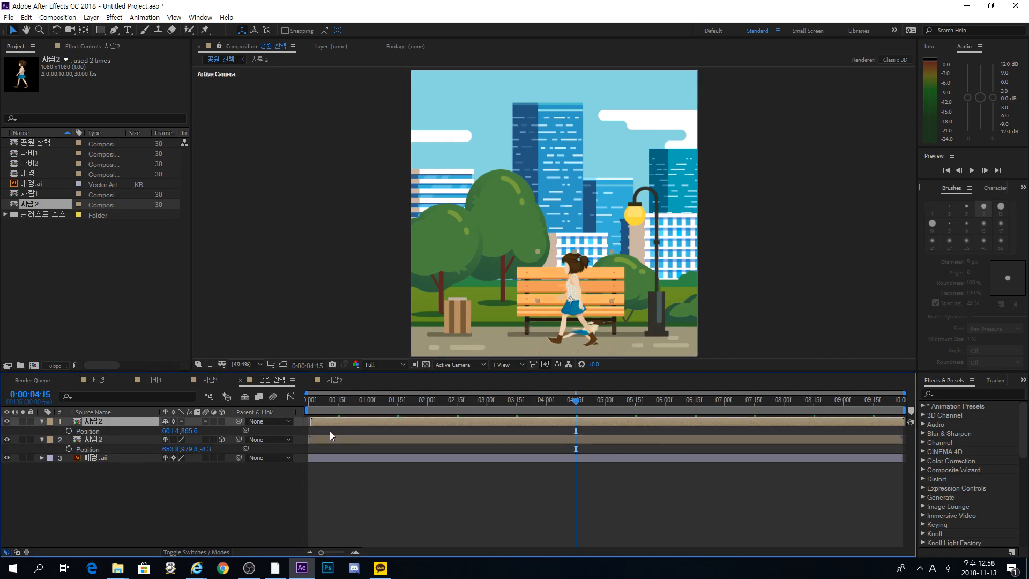
{"action": "left_click", "coordinate": [333, 439], "text": "ctrl"}
{"action": "key", "text": "Home"}
{"action": "left_click", "coordinate": [69, 431]}
{"action": "left_click_drag", "start_coordinate": [573, 295], "coordinate": [727, 295]}
{"action": "left_click_drag", "start_coordinate": [783, 399], "coordinate": [906, 396]}
{"action": "left_click_drag", "start_coordinate": [730, 276], "coordinate": [268, 261]}
{"action": "left_click", "coordinate": [347, 420]}
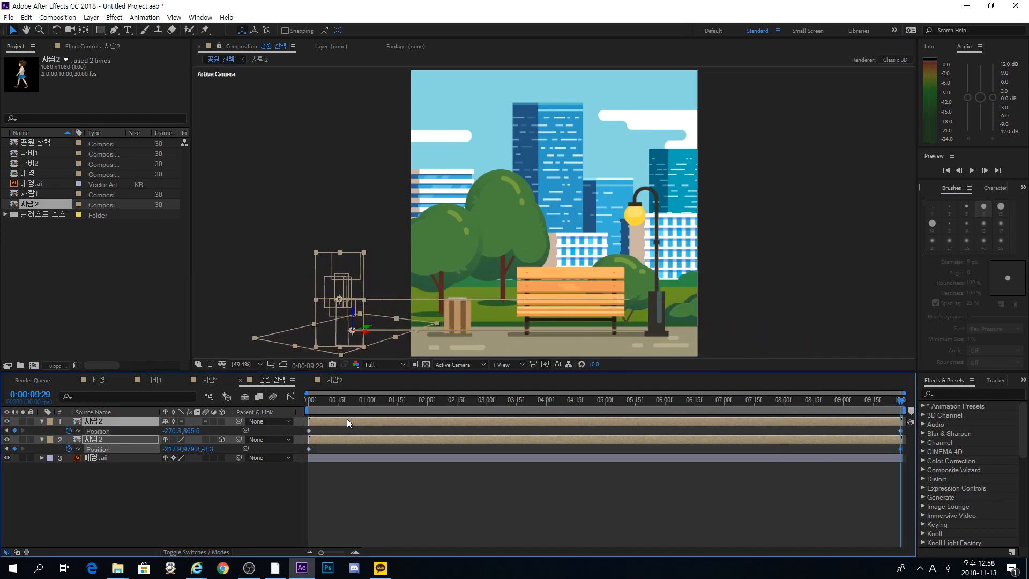
{"action": "left_click_drag", "start_coordinate": [346, 399], "coordinate": [437, 400]}
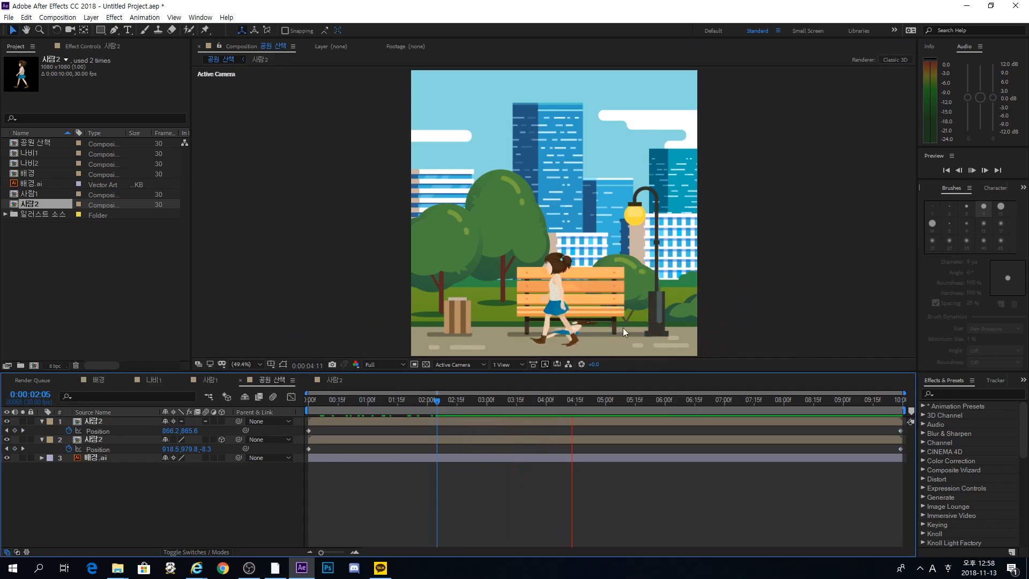
Apply the Fill effect to the lower 사람2 layer and set its color to black (000000).
{"action": "left_click", "coordinate": [568, 444]}
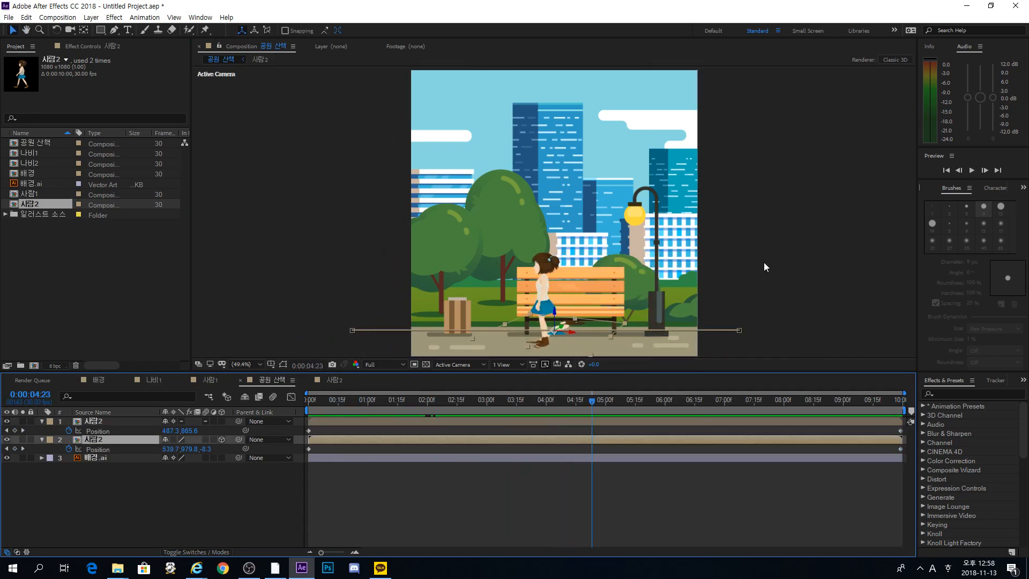
{"action": "left_click", "coordinate": [963, 395]}
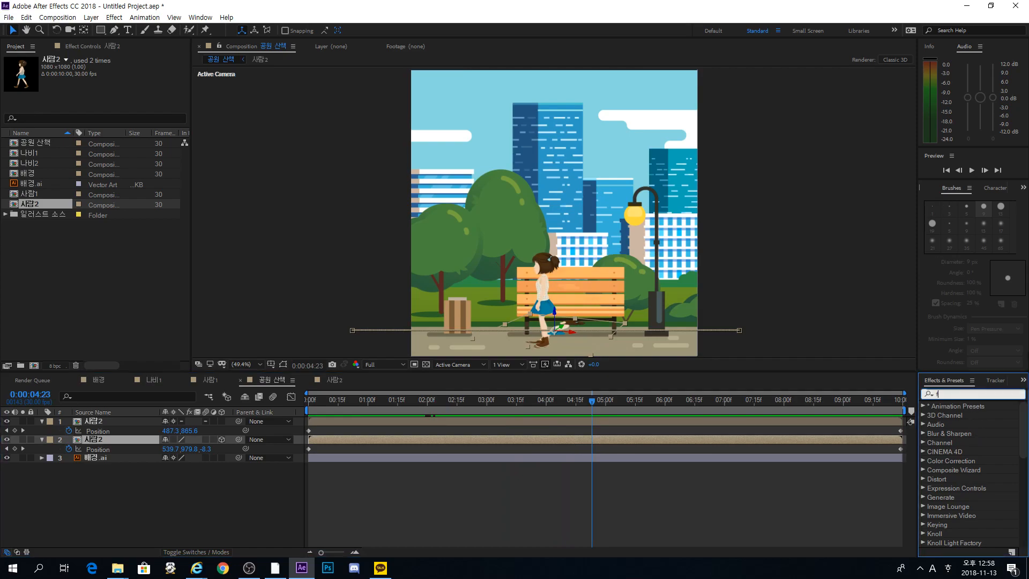
{"action": "type", "text": "fill"}
{"action": "left_click", "coordinate": [950, 462]}
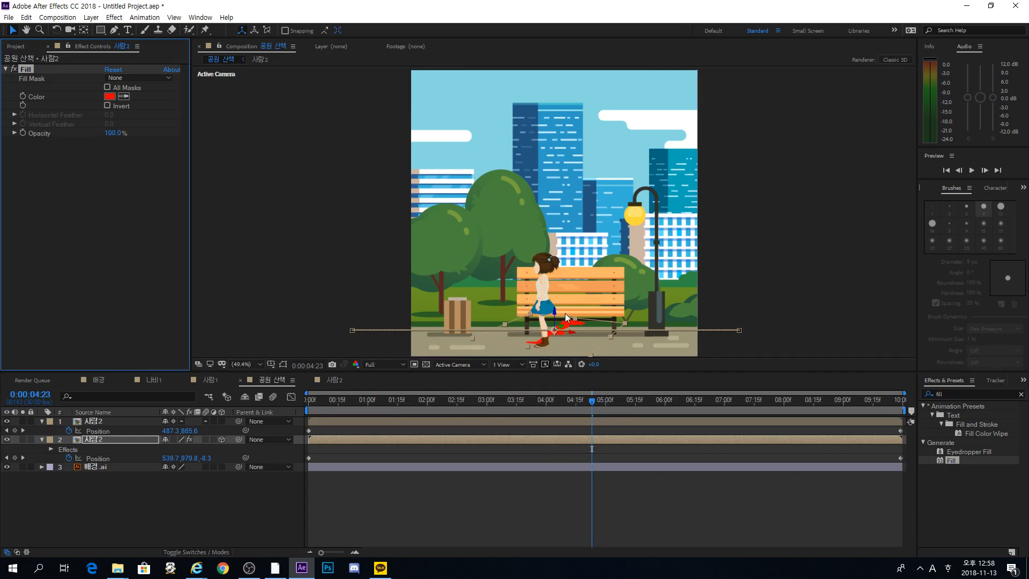
{"action": "left_click", "coordinate": [107, 98]}
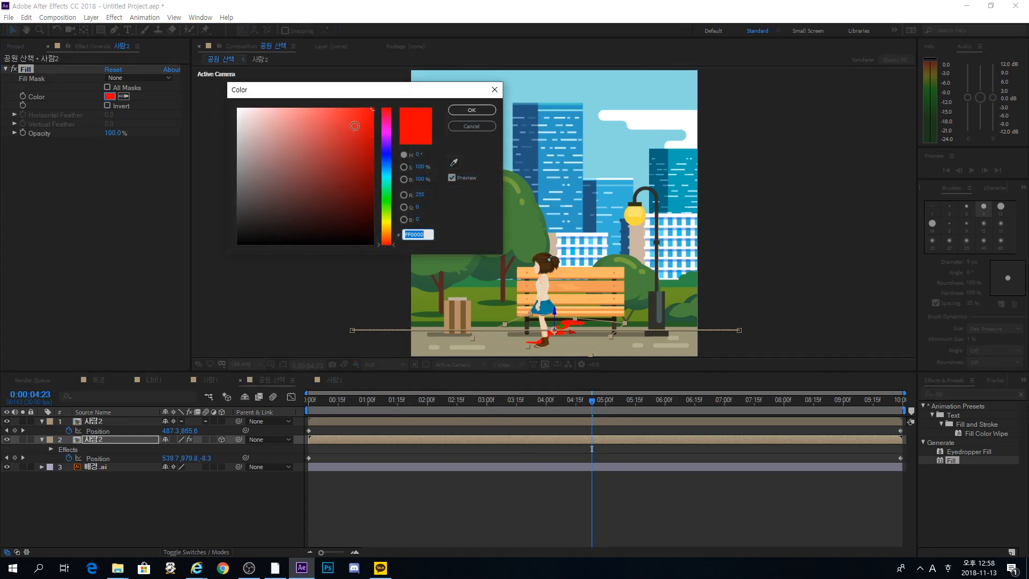
{"action": "left_click_drag", "start_coordinate": [334, 154], "coordinate": [205, 293]}
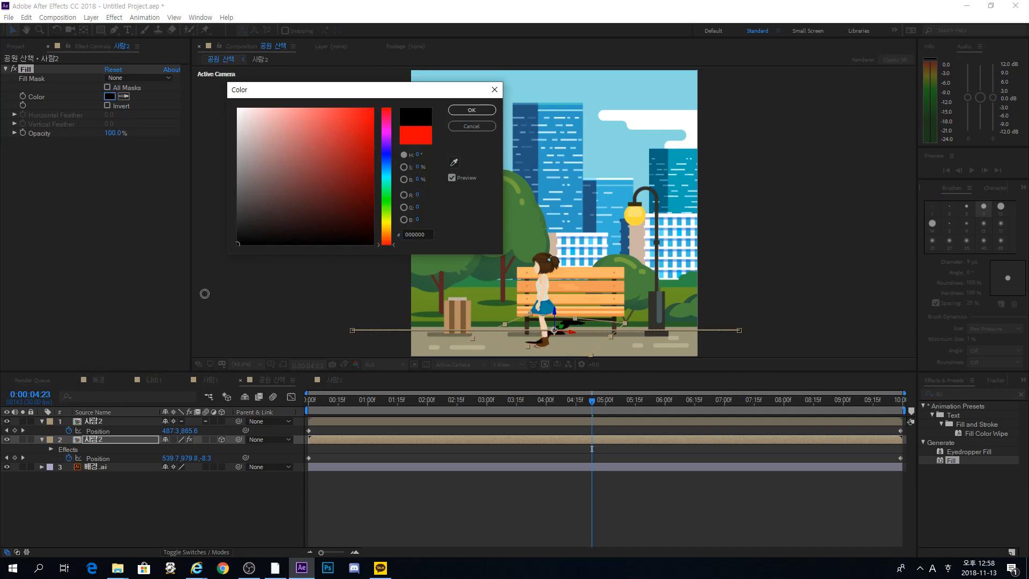
{"action": "left_click", "coordinate": [479, 109]}
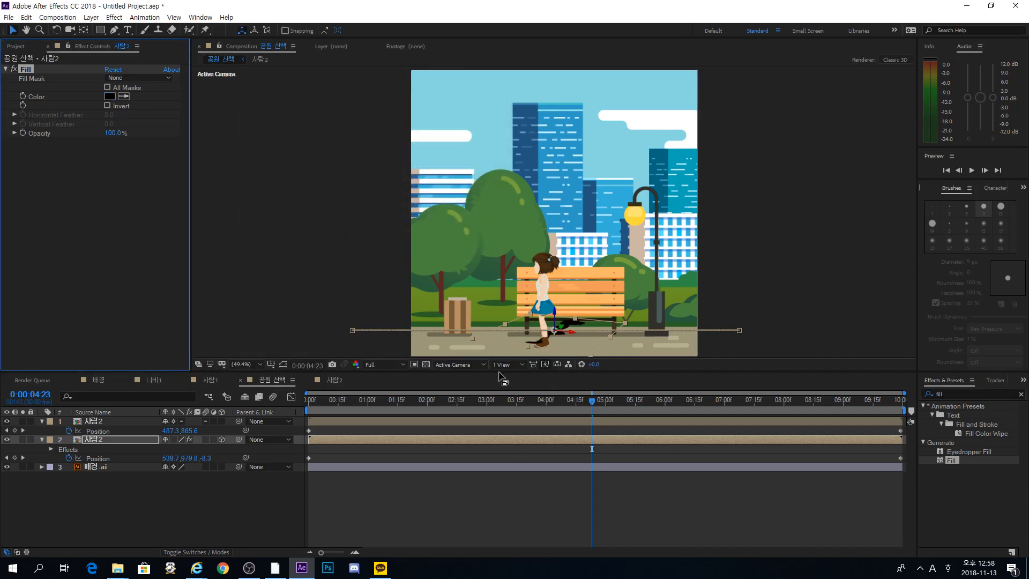
{"action": "left_click", "coordinate": [600, 511]}
Apply the Fast Blur (Legacy) effect to the lower 사람2 layer.
{"action": "left_click", "coordinate": [952, 390]}
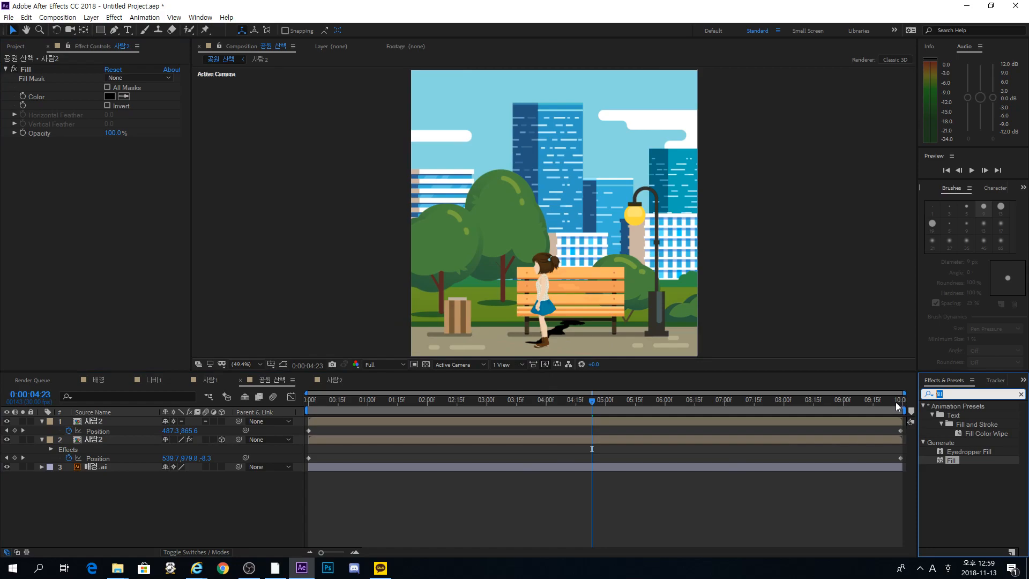
{"action": "type", "text": "fast"}
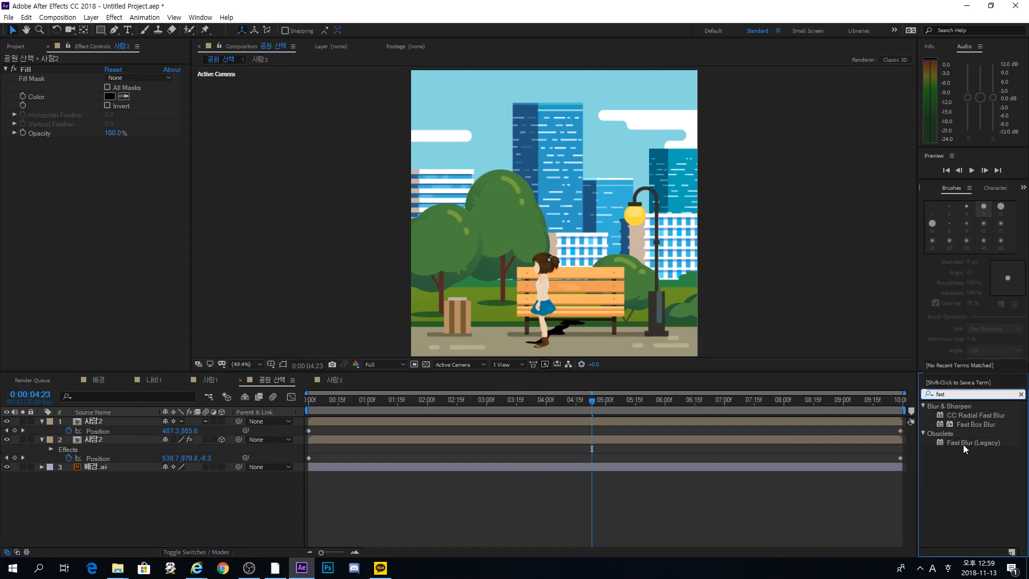
{"action": "left_click_drag", "start_coordinate": [963, 442], "coordinate": [846, 442]}
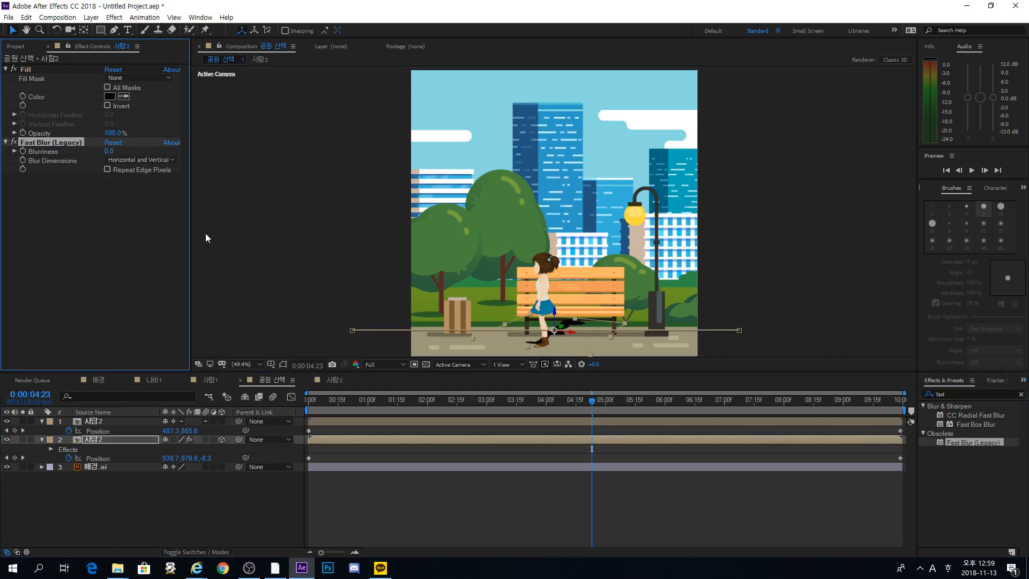
Set the shadow layer's Fast Blur Blurriness to 83 and preview the walk from the start.
{"action": "left_click", "coordinate": [110, 152]}
{"action": "type", "text": "10"}
{"action": "key", "text": "Return"}
{"action": "left_click_drag", "start_coordinate": [129, 153], "coordinate": [158, 157]}
{"action": "left_click", "coordinate": [400, 512]}
{"action": "left_click_drag", "start_coordinate": [367, 403], "coordinate": [307, 403]}
{"action": "key", "text": "space"}
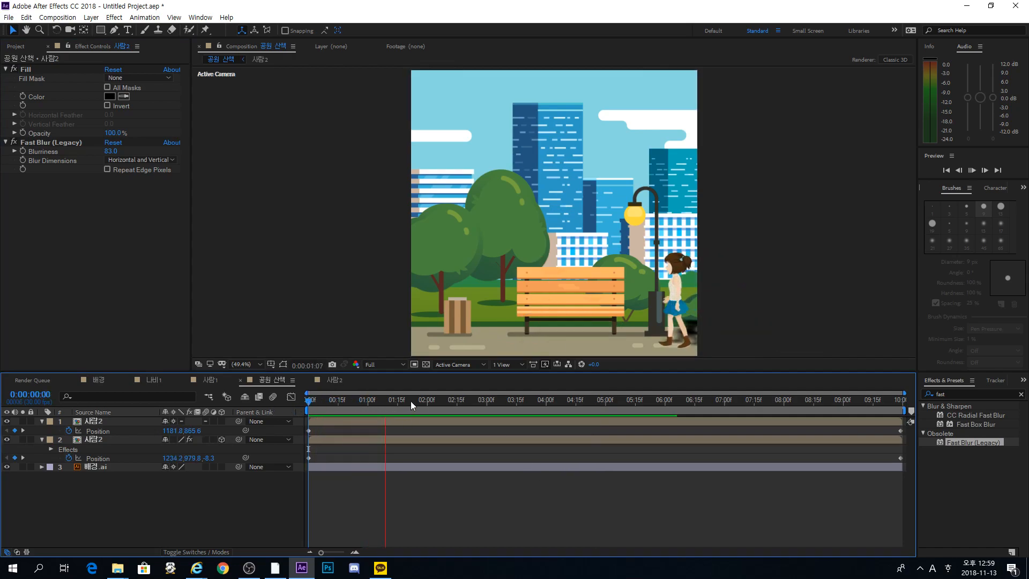
{"action": "left_click_drag", "start_coordinate": [409, 401], "coordinate": [695, 439]}
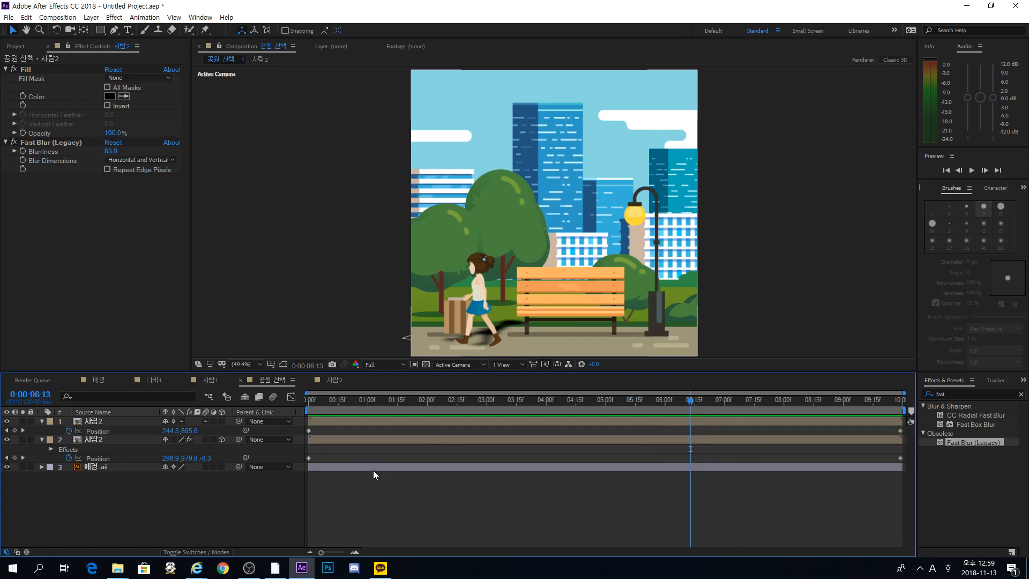
At 0:00:03:08, draw a closed four-point Pen mask on the lower 사람2 layer around the shadow at the girl's feet.
{"action": "left_click", "coordinate": [485, 408]}
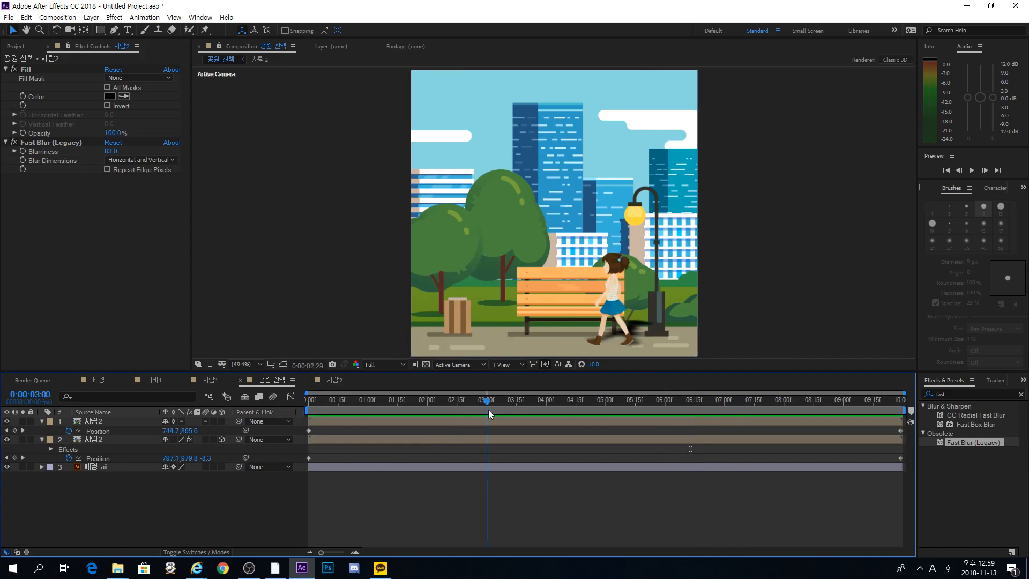
{"action": "left_click_drag", "start_coordinate": [487, 408], "coordinate": [502, 414]}
{"action": "left_click", "coordinate": [504, 440]}
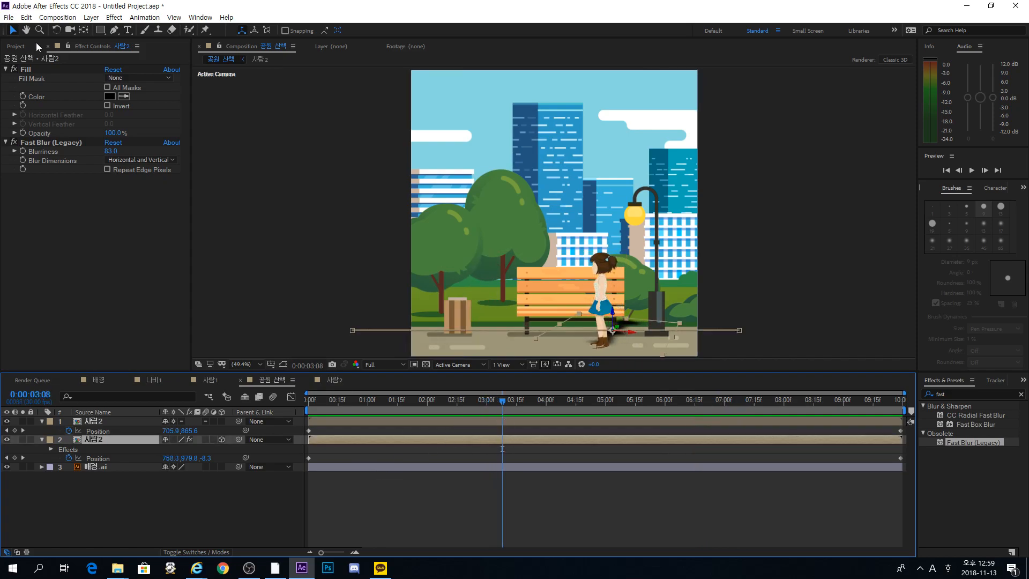
{"action": "left_click", "coordinate": [113, 30]}
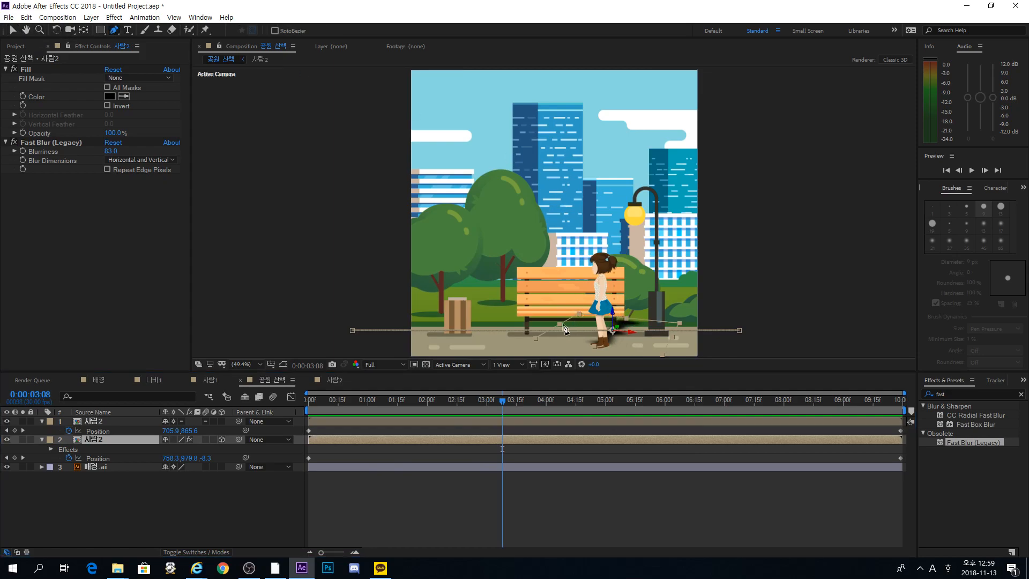
{"action": "left_click", "coordinate": [546, 324]}
{"action": "left_click", "coordinate": [668, 341]}
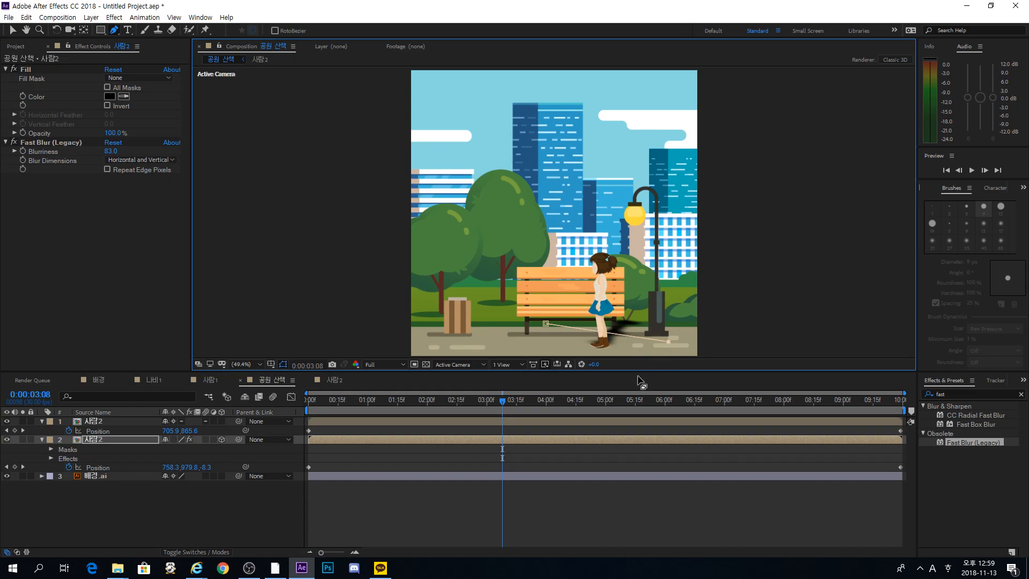
{"action": "left_click_drag", "start_coordinate": [650, 305], "coordinate": [658, 214]}
{"action": "left_click", "coordinate": [660, 285]}
{"action": "left_click", "coordinate": [549, 270]}
{"action": "left_click", "coordinate": [555, 233]}
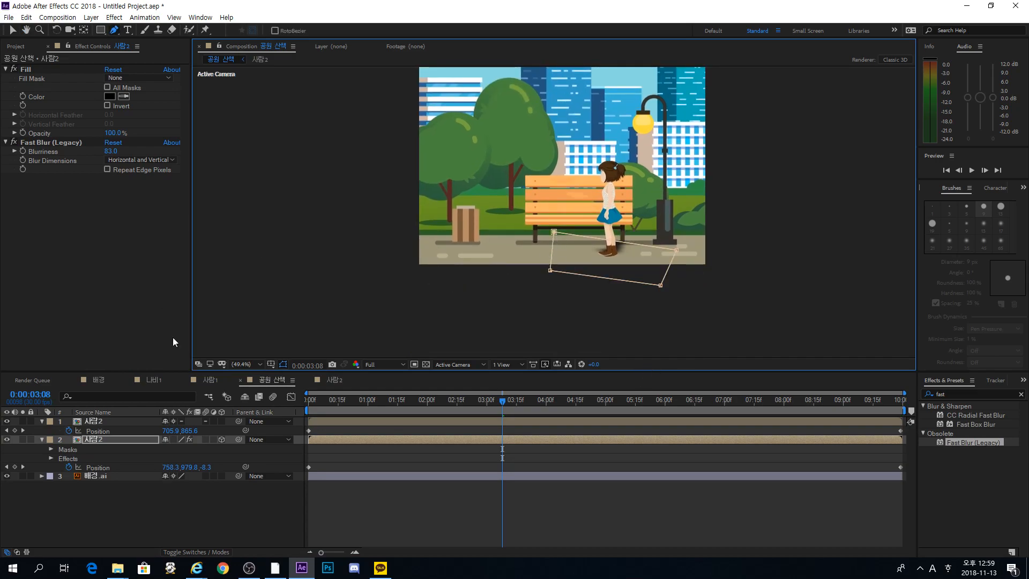
Set the Mask Feather of the lower 사람2 layer's mask to 100 pixels in both directions.
{"action": "left_click", "coordinate": [142, 440]}
{"action": "key", "text": "f"}
{"action": "left_click", "coordinate": [185, 459]}
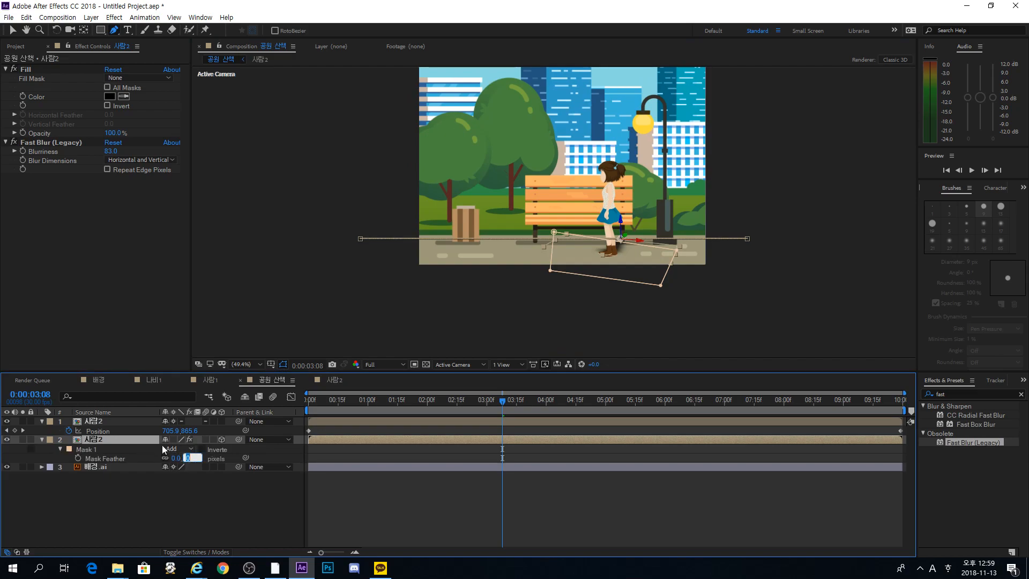
{"action": "key", "text": "Return"}
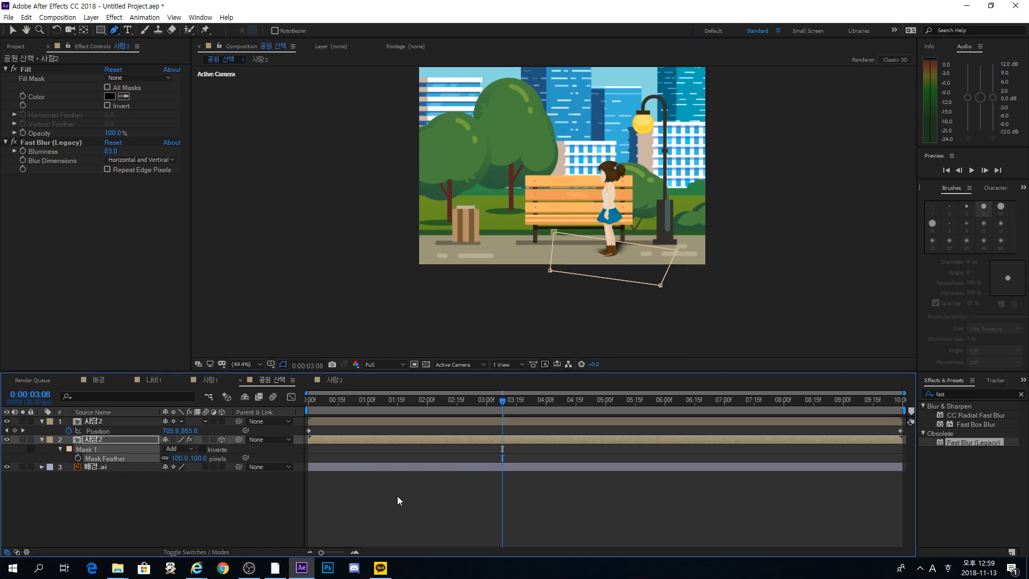
Set the Mask Feather of the lower 사람2 layer's mask to 419 pixels and check the shadow at 0:00:03:19.
{"action": "left_click_drag", "start_coordinate": [182, 458], "coordinate": [367, 448]}
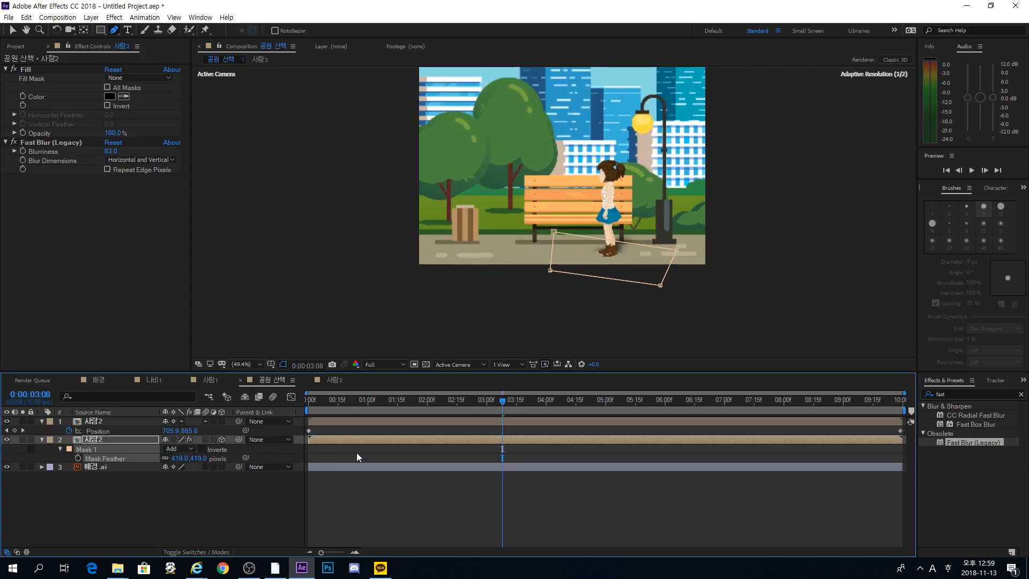
{"action": "left_click", "coordinate": [359, 457]}
{"action": "mouse_move", "coordinate": [544, 402]}
{"action": "left_mouse_down"}
{"action": "mouse_move", "coordinate": [728, 402]}
{"action": "mouse_move", "coordinate": [524, 402]}
{"action": "left_mouse_up"}
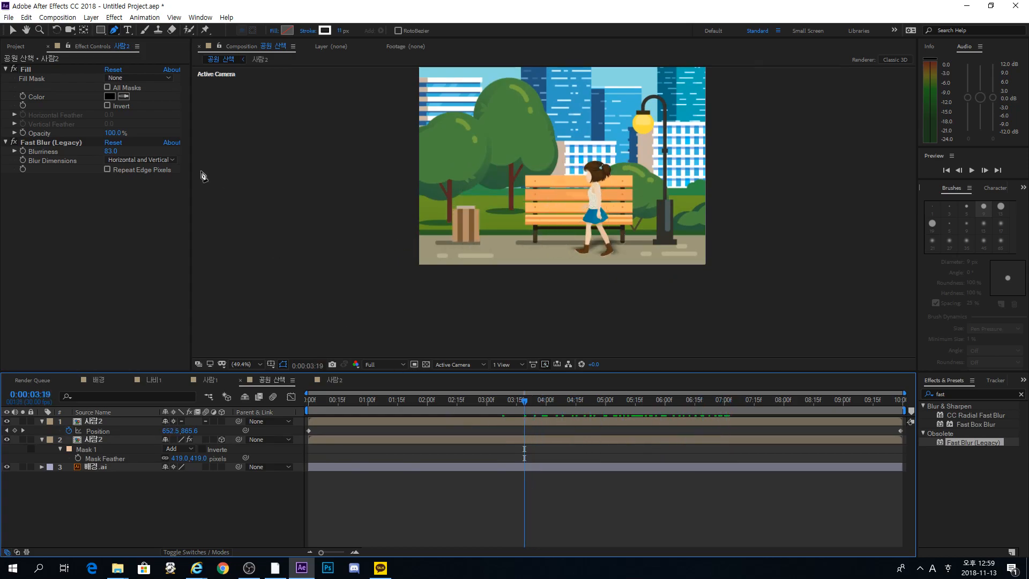
{"action": "left_click", "coordinate": [246, 365]}
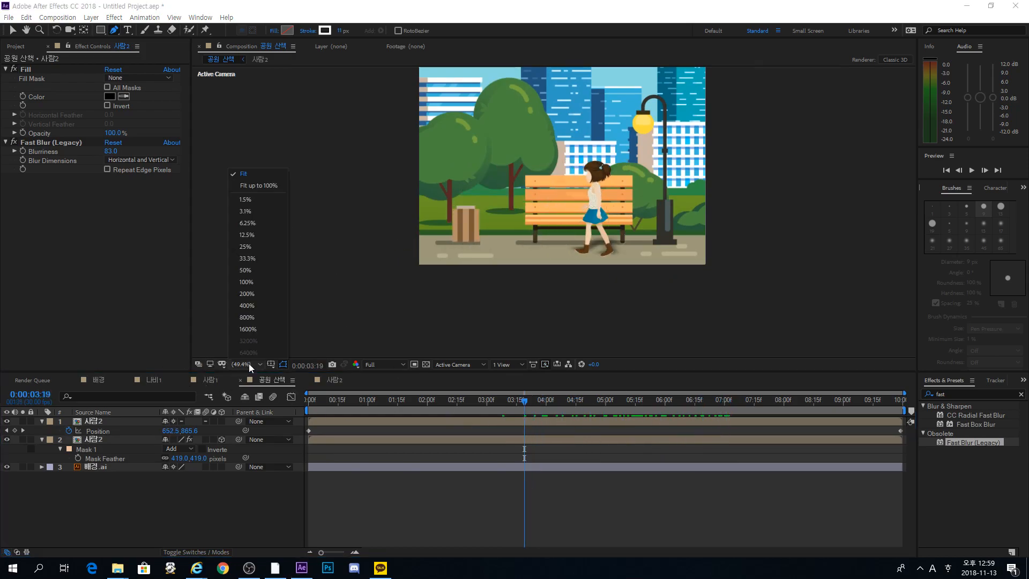
{"action": "left_click", "coordinate": [249, 189]}
{"action": "left_click", "coordinate": [11, 32]}
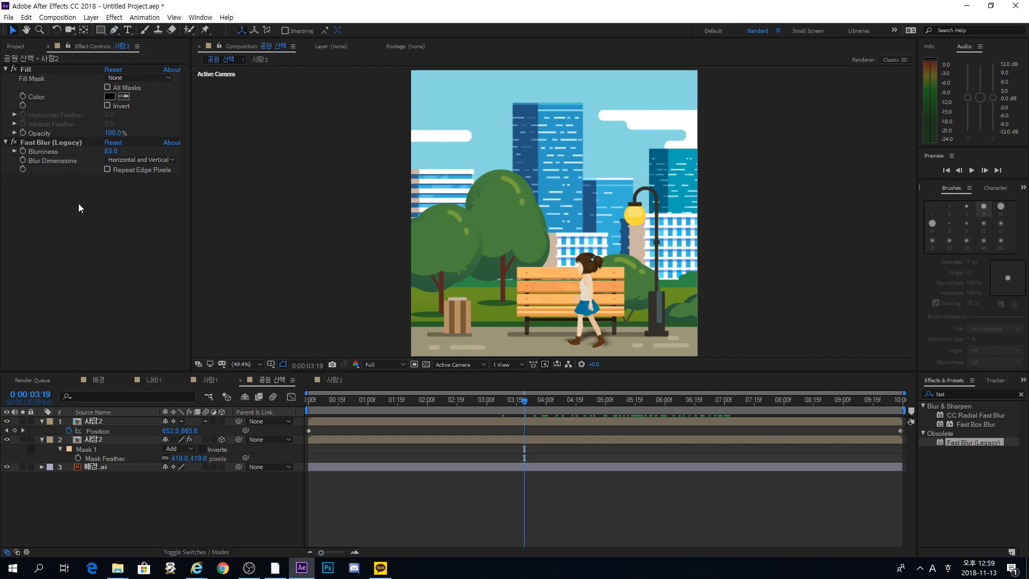
Open the 나비2 butterfly composition and show it on the transparency grid.
{"action": "left_click", "coordinate": [16, 46]}
{"action": "double_click", "coordinate": [42, 163]}
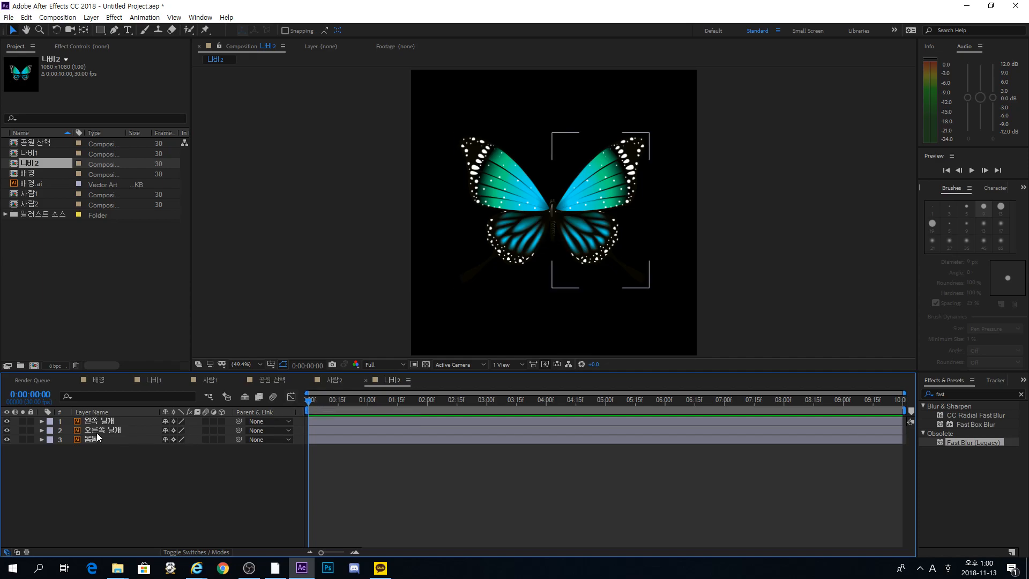
{"action": "left_click", "coordinate": [426, 364]}
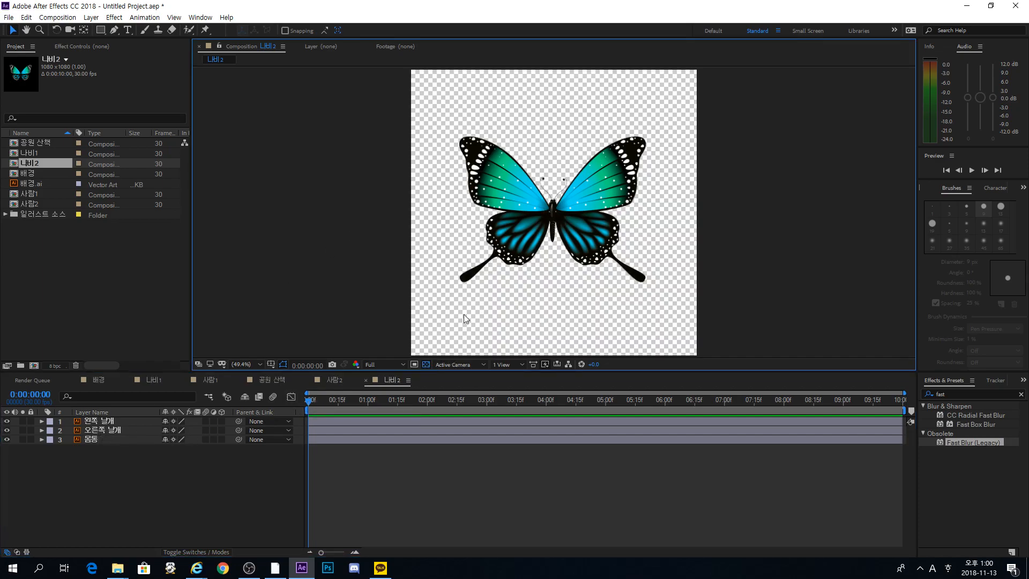
Show the rulers and place a vertical and a horizontal guide crossing on the butterfly's body where the wings meet.
{"action": "scroll", "coordinate": [557, 221], "scroll_direction": "up", "scroll_amount": 1}
{"action": "scroll", "coordinate": [557, 221], "scroll_direction": "up", "scroll_amount": 4}
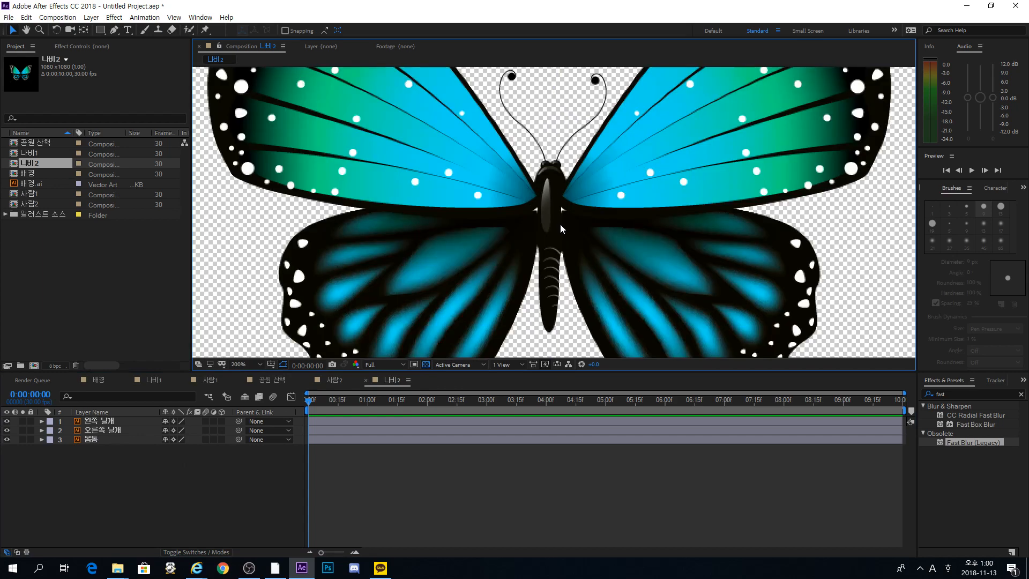
{"action": "key", "text": "ctrl+r"}
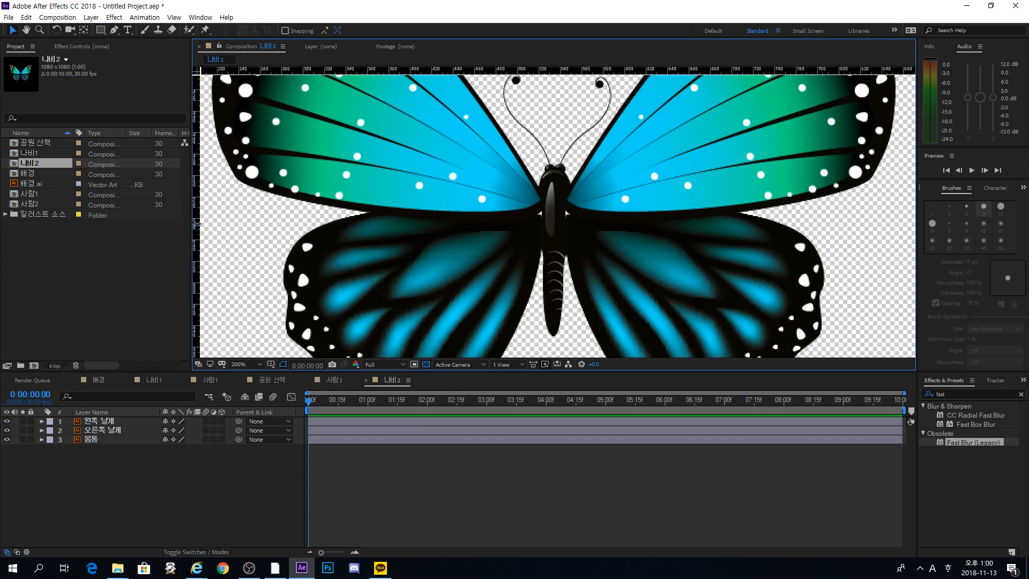
{"action": "left_click", "coordinate": [114, 431]}
{"action": "left_click_drag", "start_coordinate": [199, 248], "coordinate": [554, 231]}
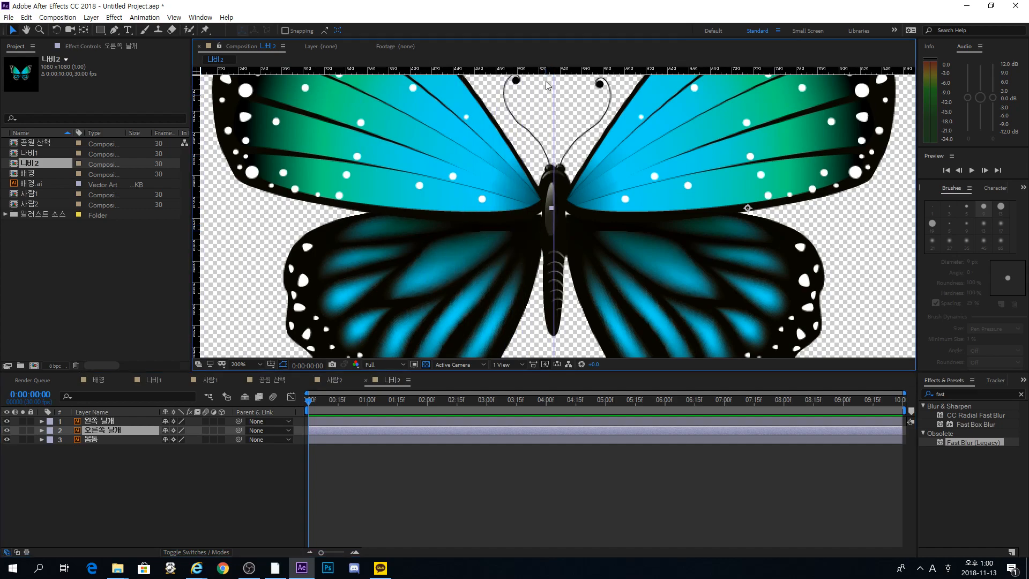
{"action": "left_click_drag", "start_coordinate": [536, 68], "coordinate": [540, 213]}
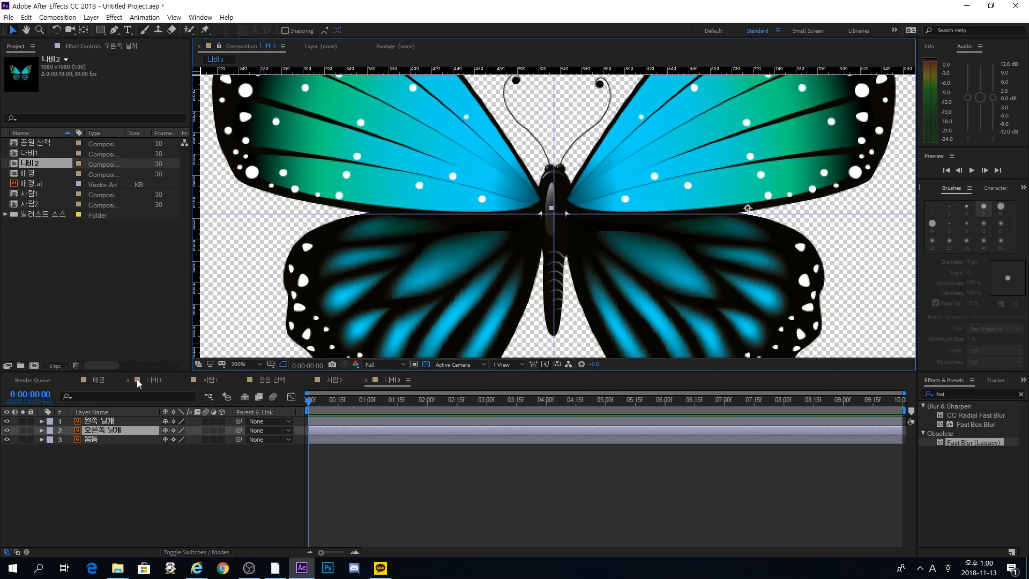
Move the anchor points of the 왼쪽 날개 and 오른쪽 날개 layers to the guide intersection on the body.
{"action": "left_click", "coordinate": [115, 422]}
{"action": "left_click", "coordinate": [83, 33]}
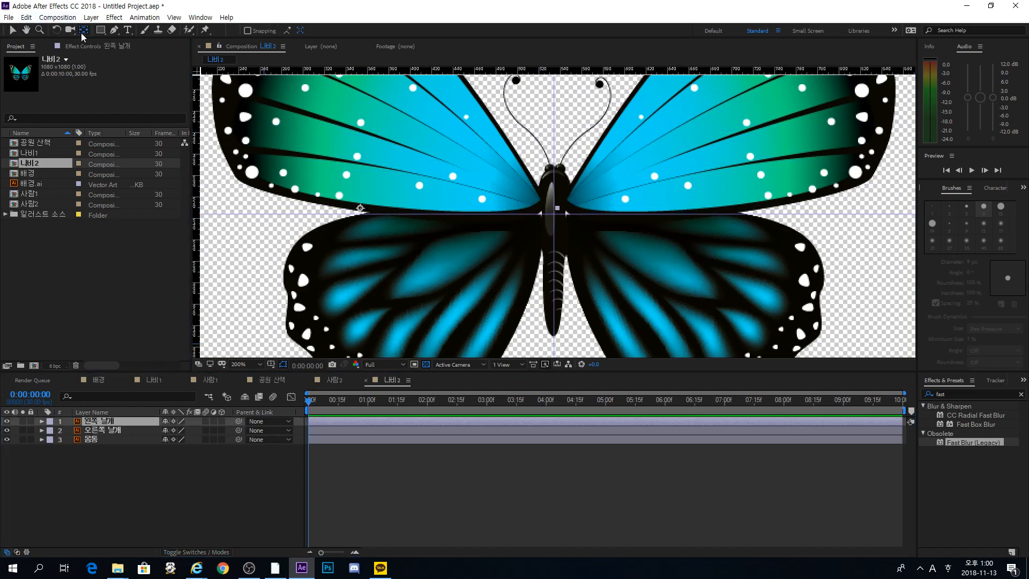
{"action": "left_click_drag", "start_coordinate": [360, 208], "coordinate": [554, 216]}
{"action": "left_click", "coordinate": [110, 431]}
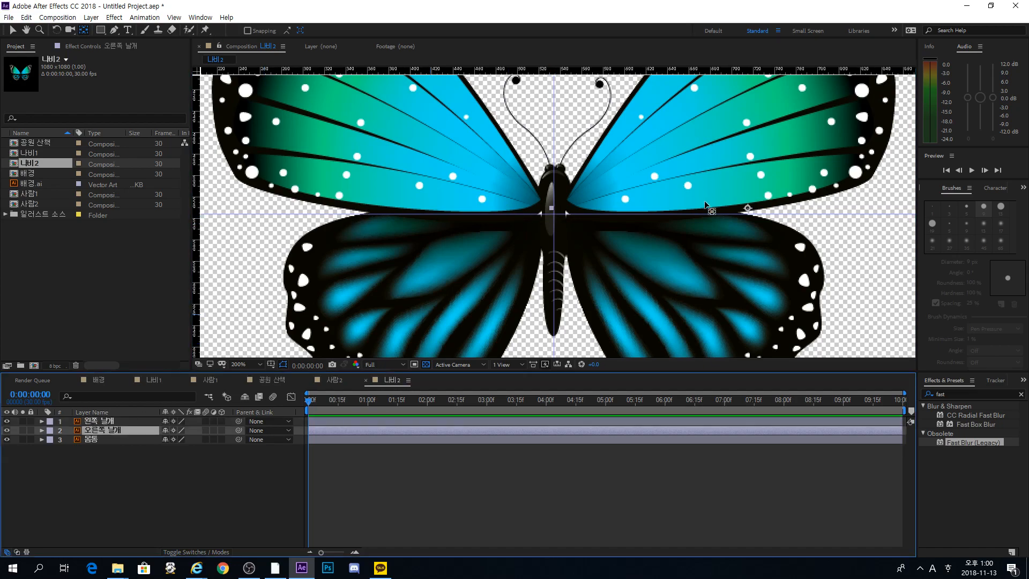
{"action": "left_click_drag", "start_coordinate": [748, 208], "coordinate": [554, 215]}
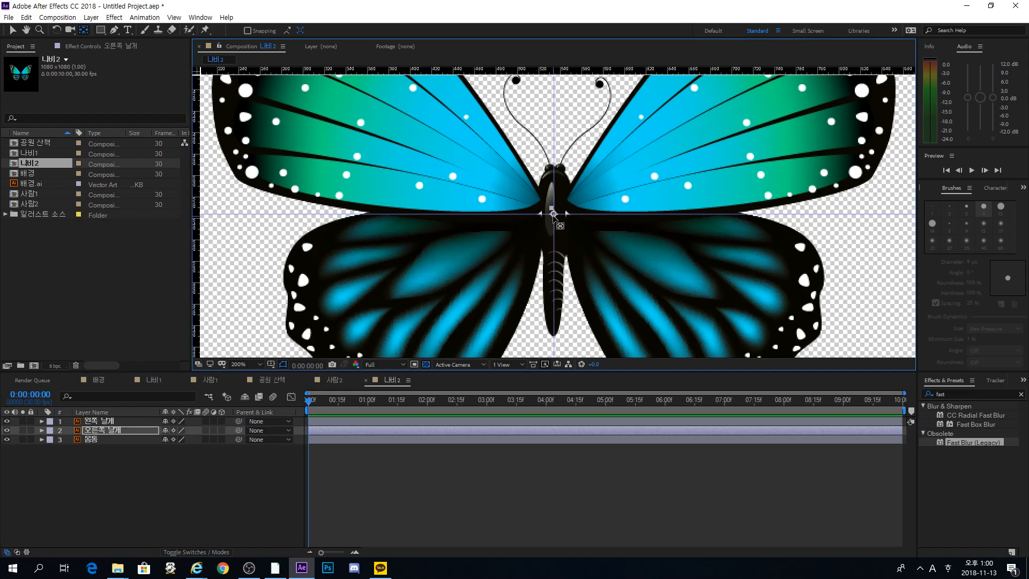
{"action": "left_click", "coordinate": [15, 30]}
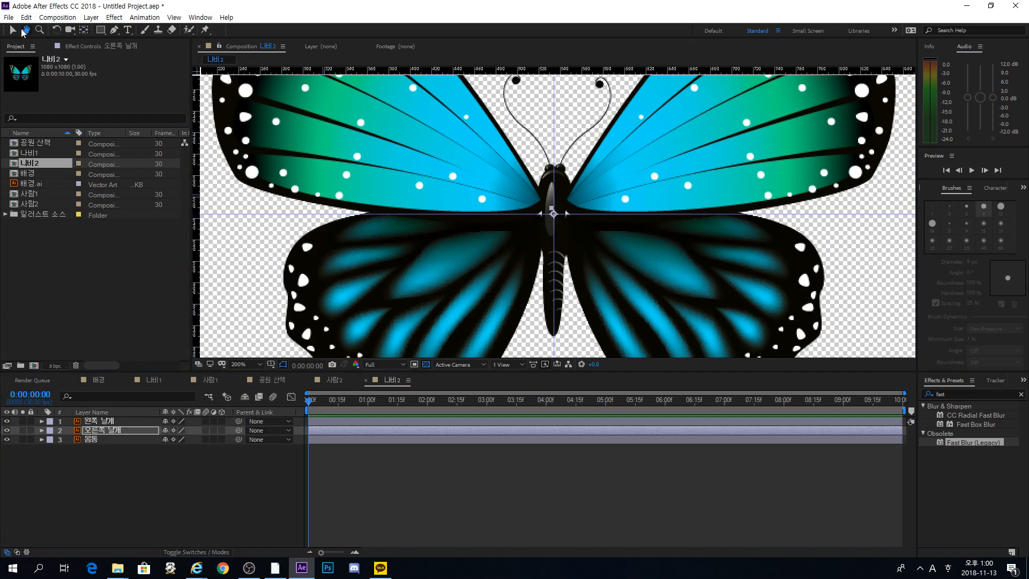
Make the 왼쪽 날개, 오른쪽 날개 and 몸통 layers 3D layers.
{"action": "left_click", "coordinate": [239, 364]}
{"action": "left_click", "coordinate": [240, 175]}
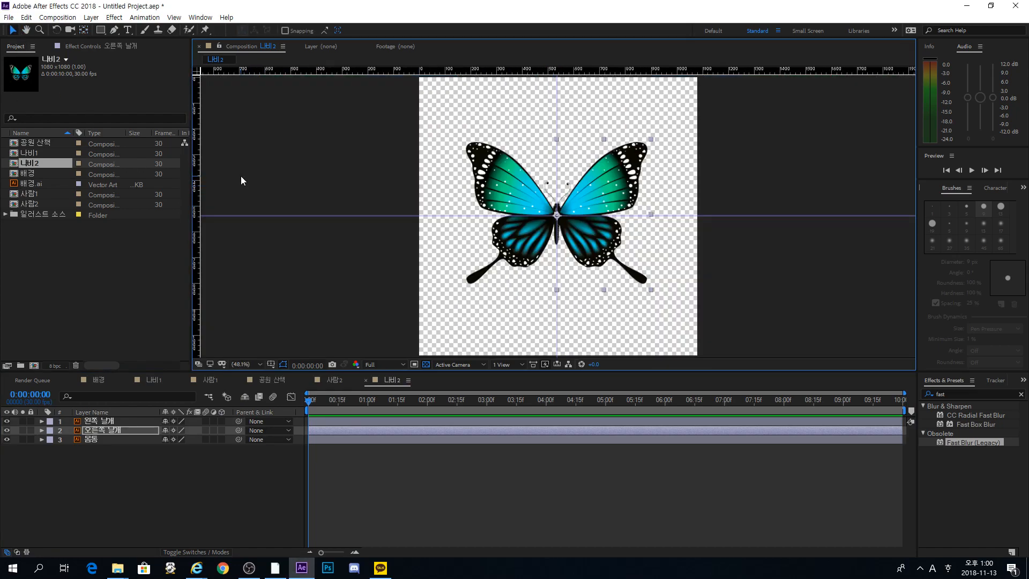
{"action": "left_click", "coordinate": [115, 423]}
{"action": "left_click", "coordinate": [115, 429], "text": "shift"}
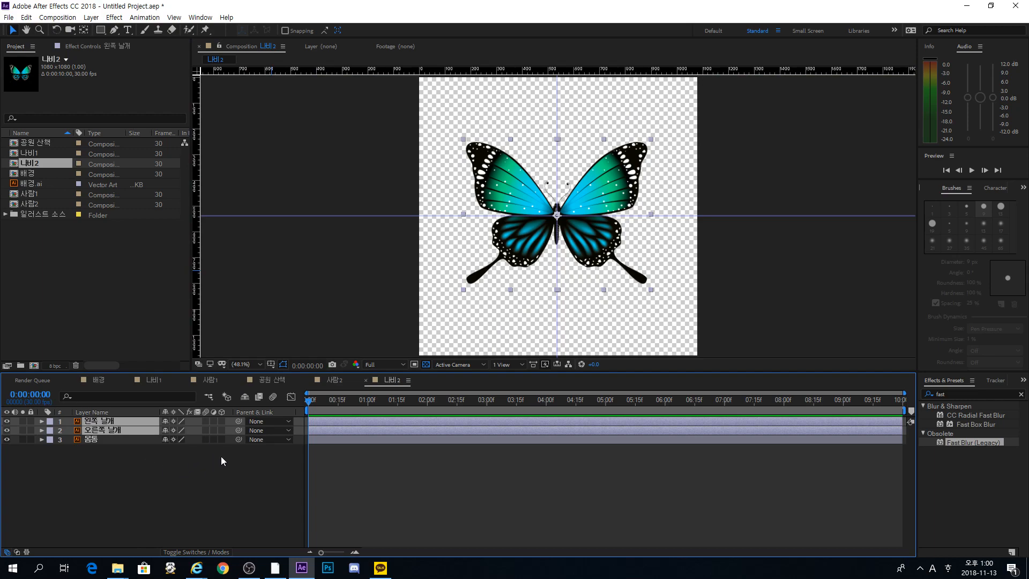
{"action": "left_click_drag", "start_coordinate": [220, 421], "coordinate": [224, 449]}
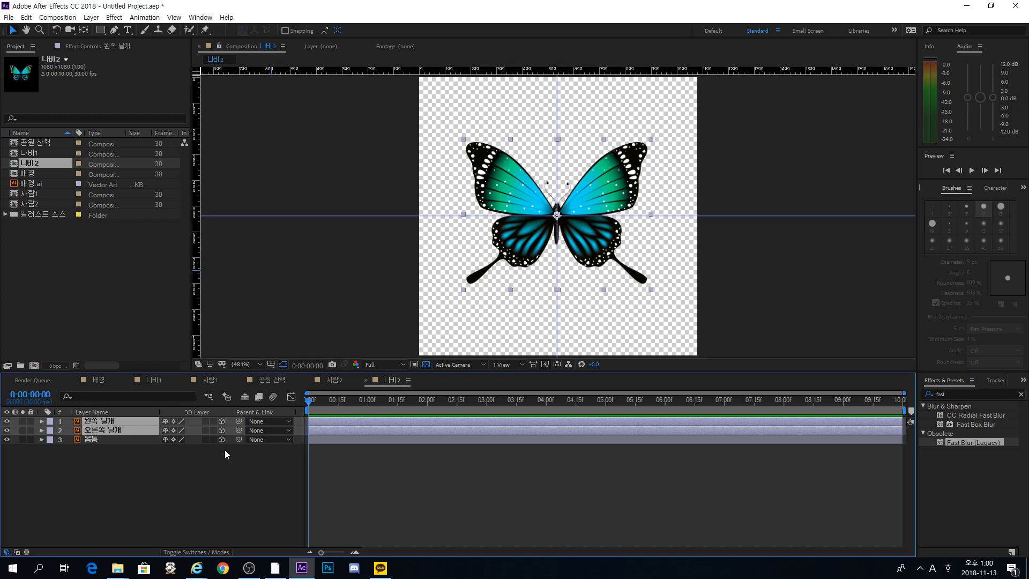
{"action": "left_click", "coordinate": [137, 484]}
Reveal the rotation properties of both wing layers and start Y Rotation keyframes of 0° at 0:00:00:00.
{"action": "left_click", "coordinate": [111, 429]}
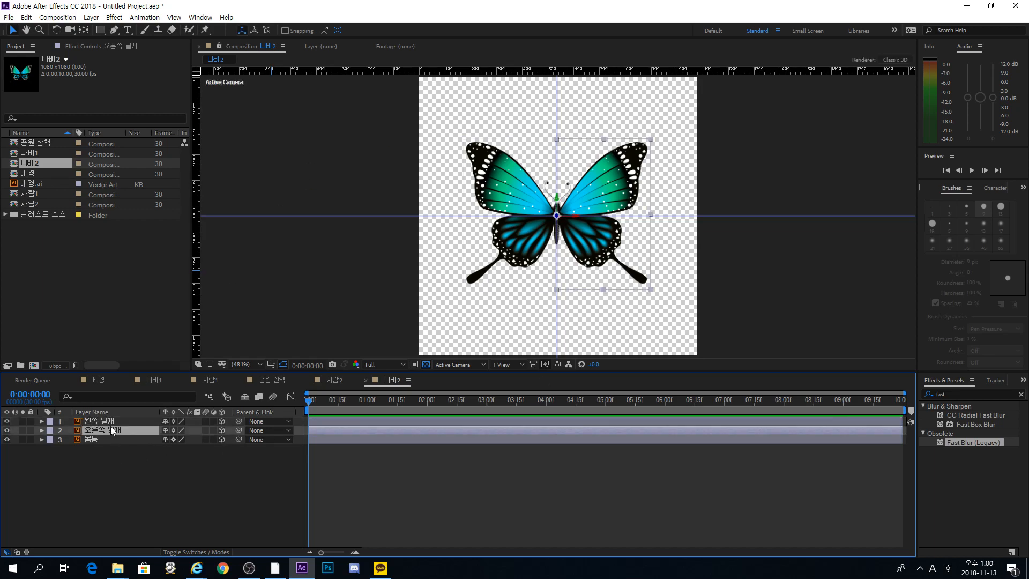
{"action": "left_click", "coordinate": [106, 421], "text": "shift"}
{"action": "key", "text": "r"}
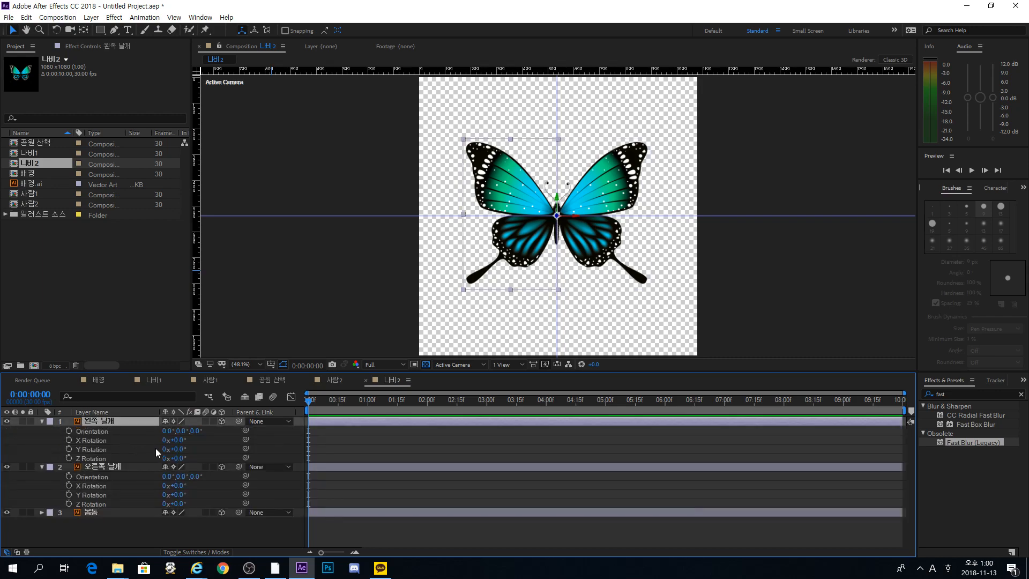
{"action": "mouse_move", "coordinate": [179, 449]}
{"action": "left_mouse_down"}
{"action": "mouse_move", "coordinate": [213, 455]}
{"action": "mouse_move", "coordinate": [142, 457]}
{"action": "mouse_move", "coordinate": [182, 462]}
{"action": "left_mouse_up"}
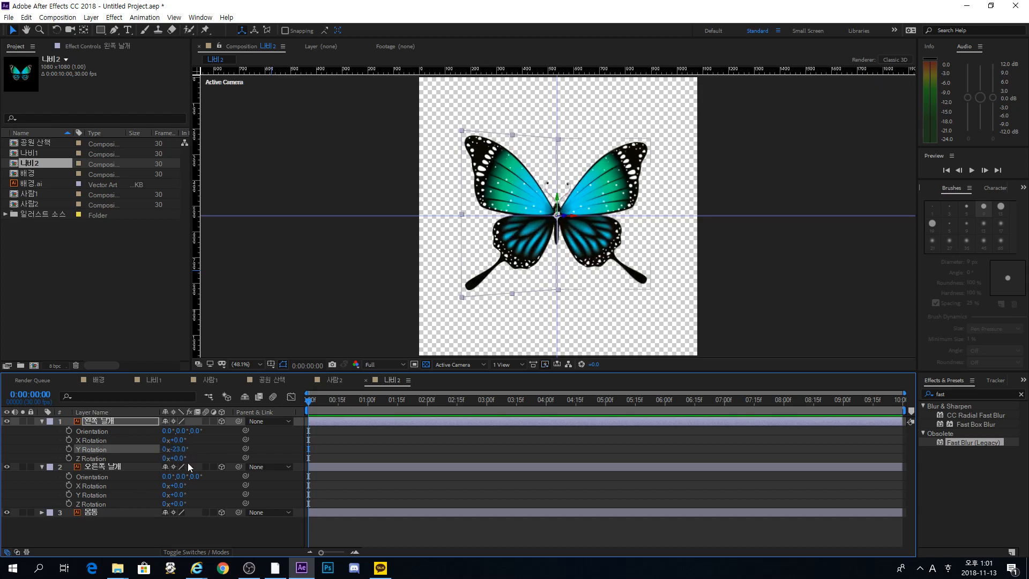
{"action": "key", "text": "ctrl+z"}
{"action": "left_click", "coordinate": [69, 448]}
{"action": "left_click", "coordinate": [68, 494]}
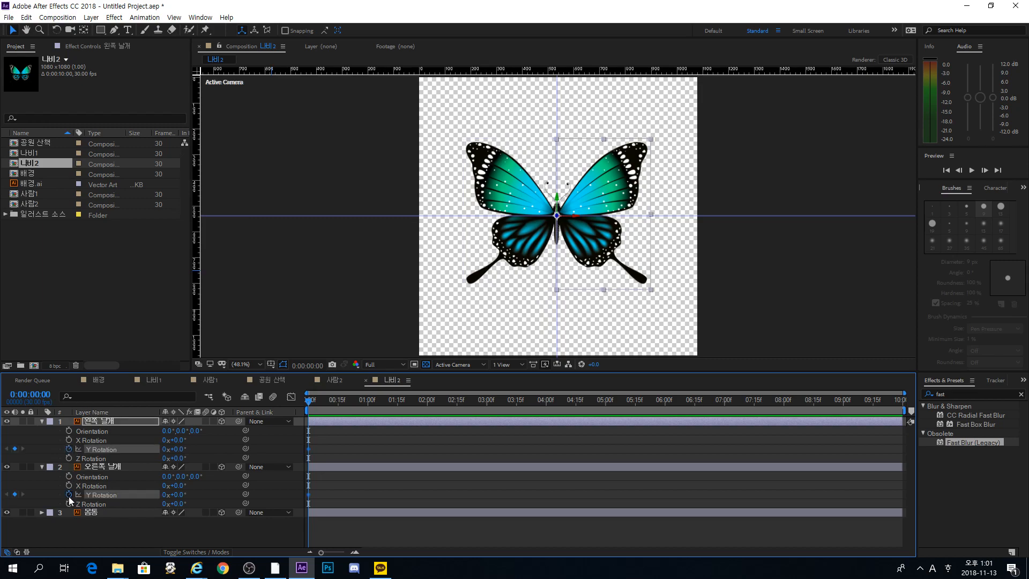
At 0:00:00:15, set the Y Rotation of 왼쪽 날개 to -70° and of 오른쪽 날개 to 70°.
{"action": "left_click_drag", "start_coordinate": [341, 408], "coordinate": [339, 407]}
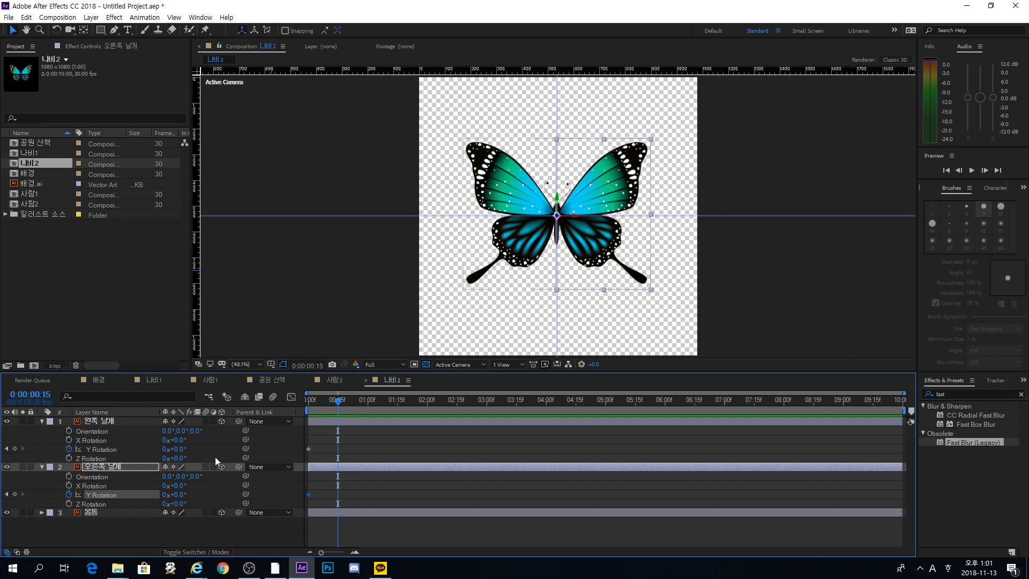
{"action": "left_click", "coordinate": [182, 449]}
{"action": "type", "text": "-70"}
{"action": "key", "text": "Return"}
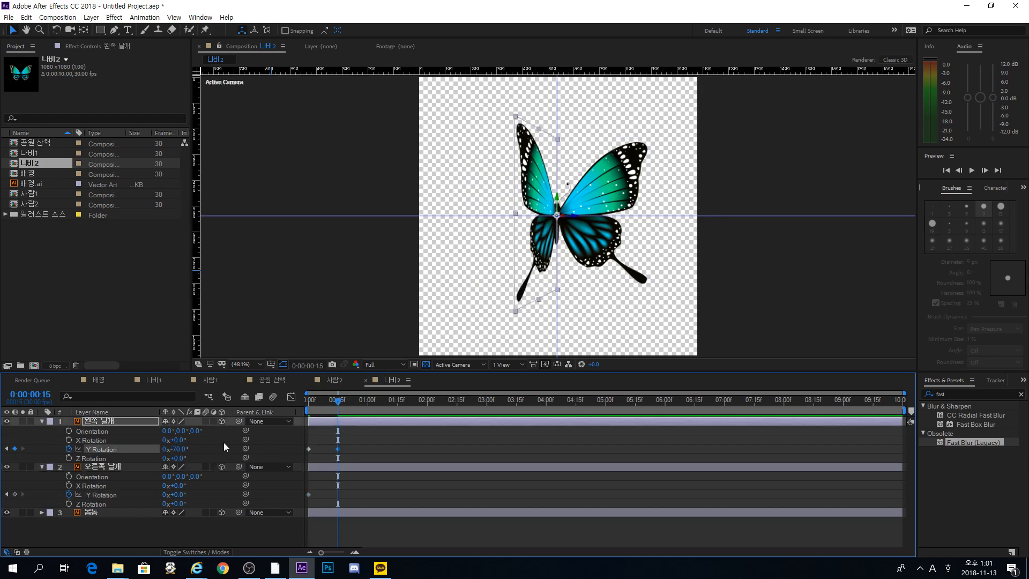
{"action": "left_click", "coordinate": [177, 495]}
{"action": "type", "text": "70"}
{"action": "key", "text": "Return"}
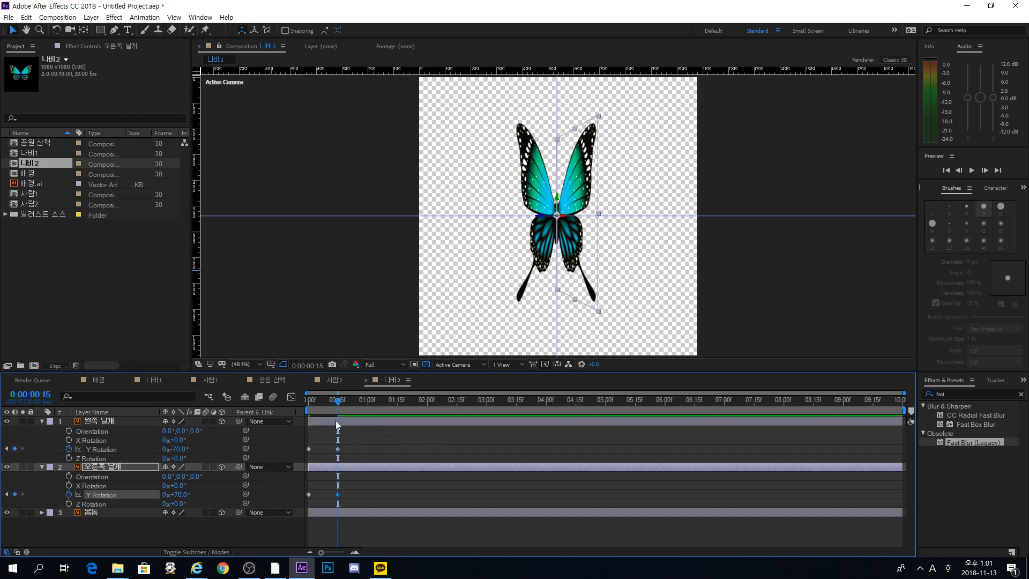
Try a Y Rotation of -70° on 오른쪽 날개 at 0:00:00:15 and return it to 70°.
{"action": "left_click", "coordinate": [177, 495]}
{"action": "type", "text": "-"}
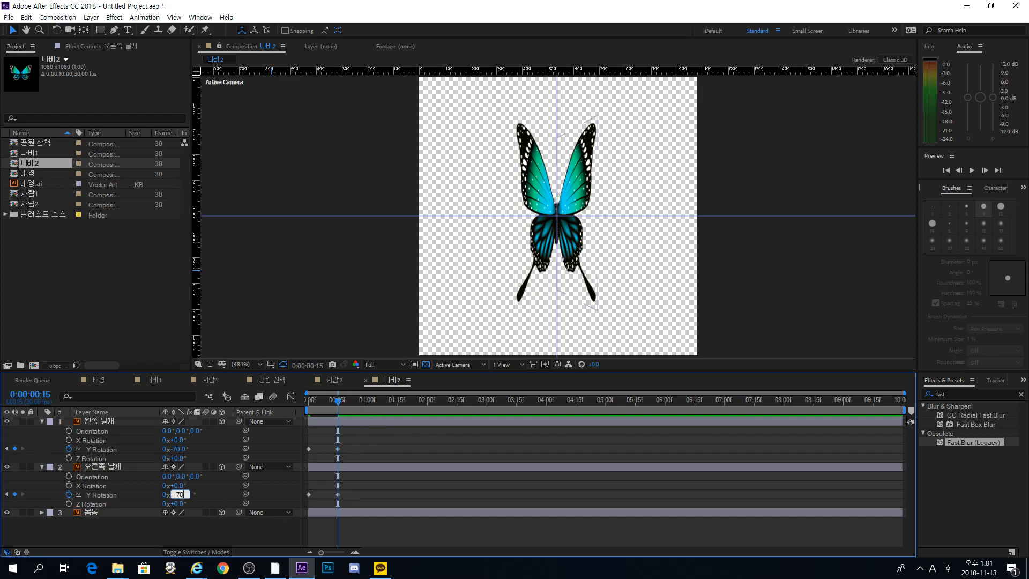
{"action": "type", "text": "70"}
{"action": "key", "text": "Return"}
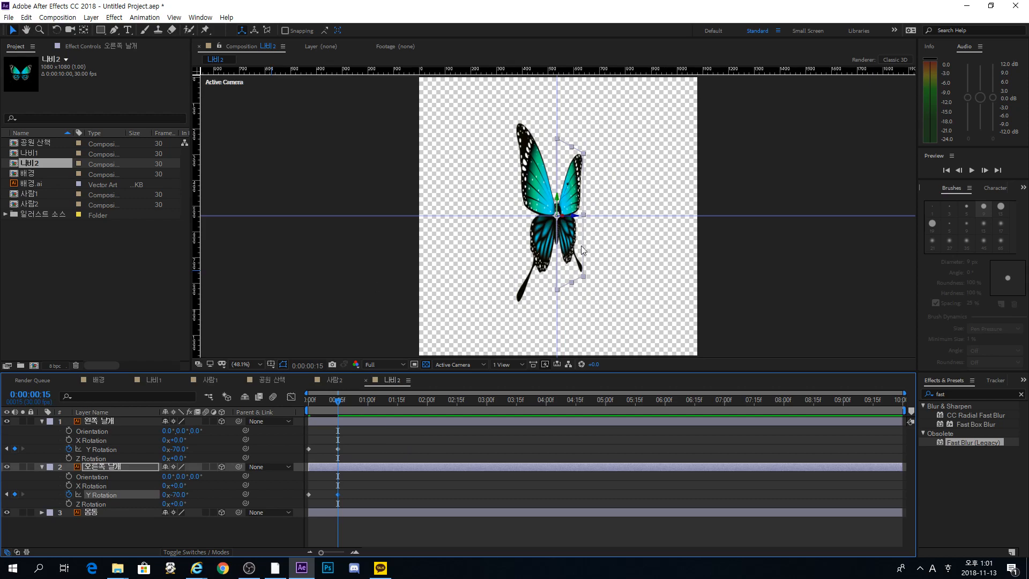
{"action": "left_click", "coordinate": [177, 494]}
{"action": "type", "text": "70"}
{"action": "key", "text": "Return"}
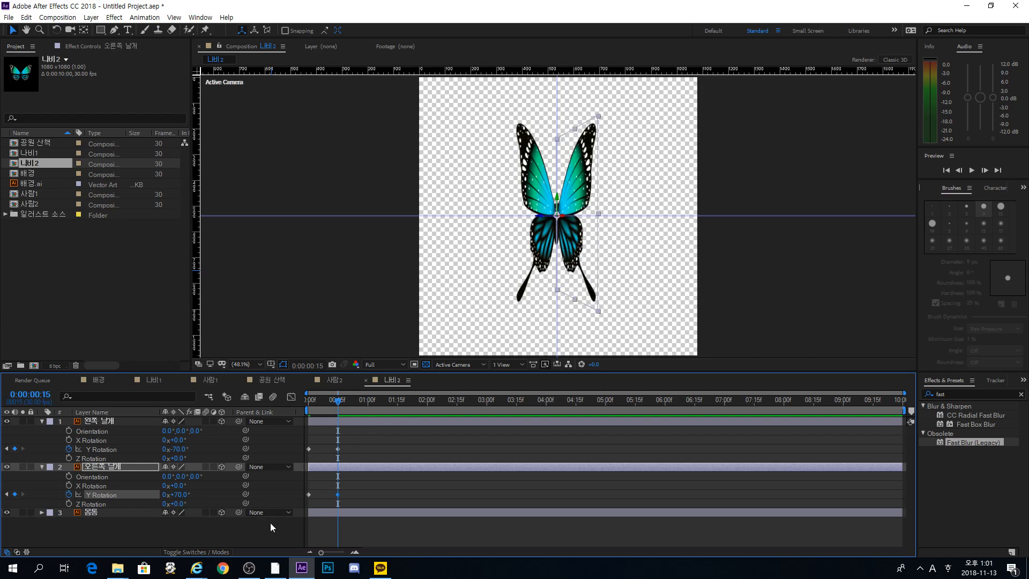
Copy the first Y Rotation keyframes of both wing layers to 0:00:01:00.
{"action": "left_click", "coordinate": [367, 404]}
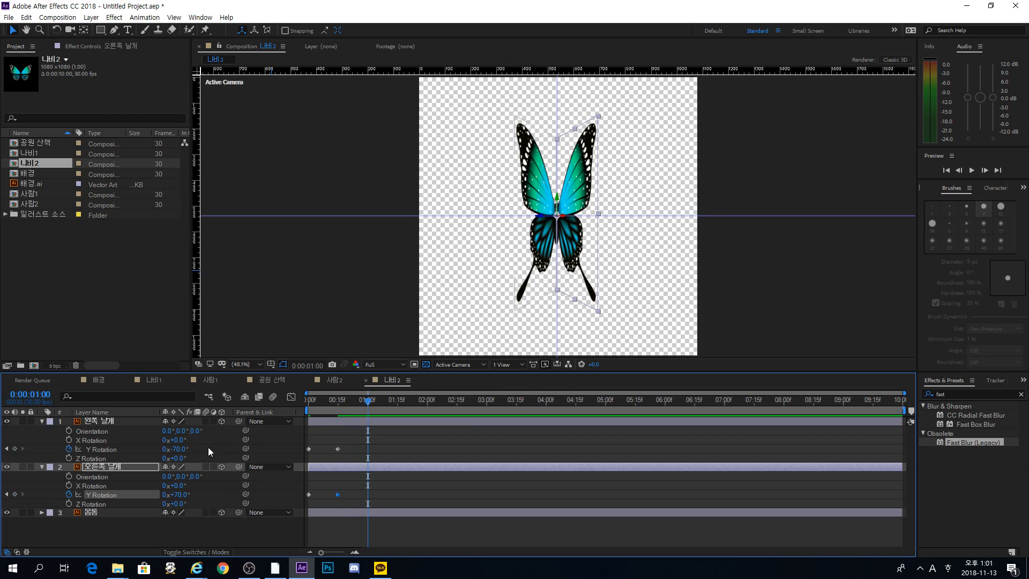
{"action": "left_click_drag", "start_coordinate": [321, 439], "coordinate": [299, 458]}
{"action": "key", "text": "ctrl+c"}
{"action": "key", "text": "ctrl+v"}
{"action": "left_click_drag", "start_coordinate": [316, 504], "coordinate": [303, 488]}
{"action": "key", "text": "ctrl+v"}
At 0:00:01:15, set the Y Rotation of 왼쪽 날개 to 70° and of 오른쪽 날개 to -70°.
{"action": "left_click", "coordinate": [397, 410]}
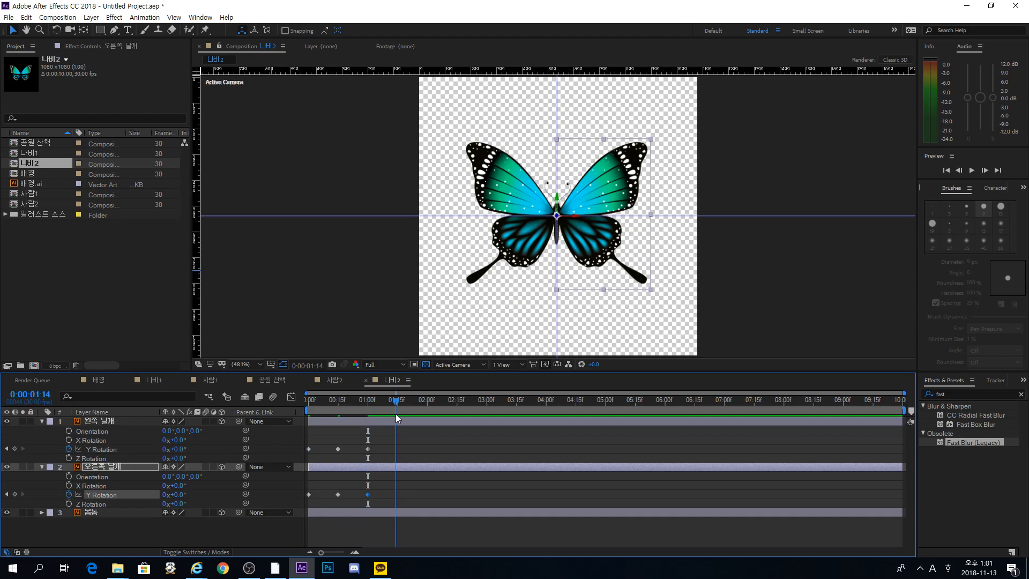
{"action": "left_click", "coordinate": [174, 449]}
{"action": "left_click_drag", "start_coordinate": [334, 406], "coordinate": [396, 415]}
{"action": "left_click", "coordinate": [395, 419]}
{"action": "left_click", "coordinate": [398, 403]}
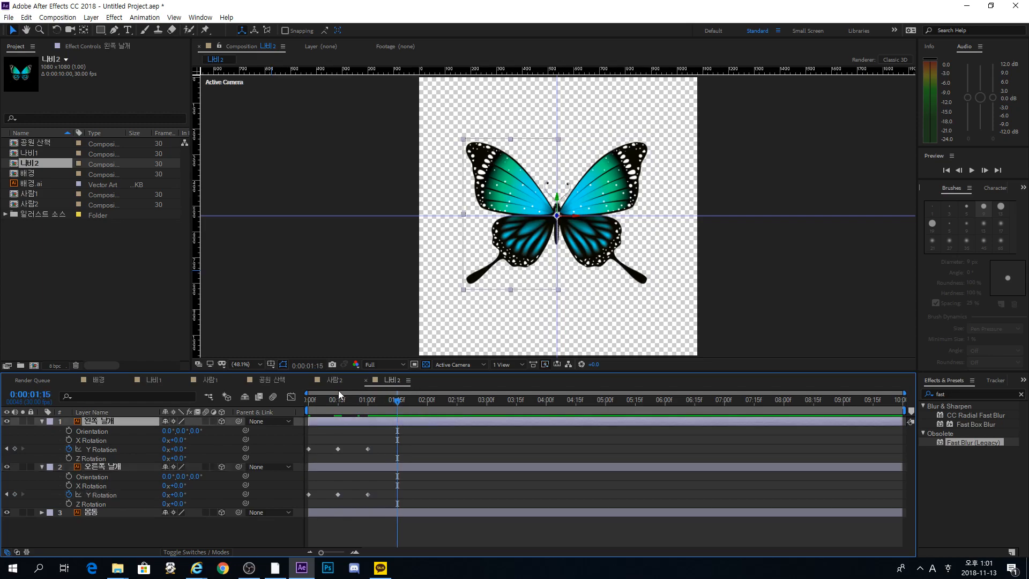
{"action": "left_click", "coordinate": [180, 449]}
{"action": "type", "text": "70"}
{"action": "key", "text": "Return"}
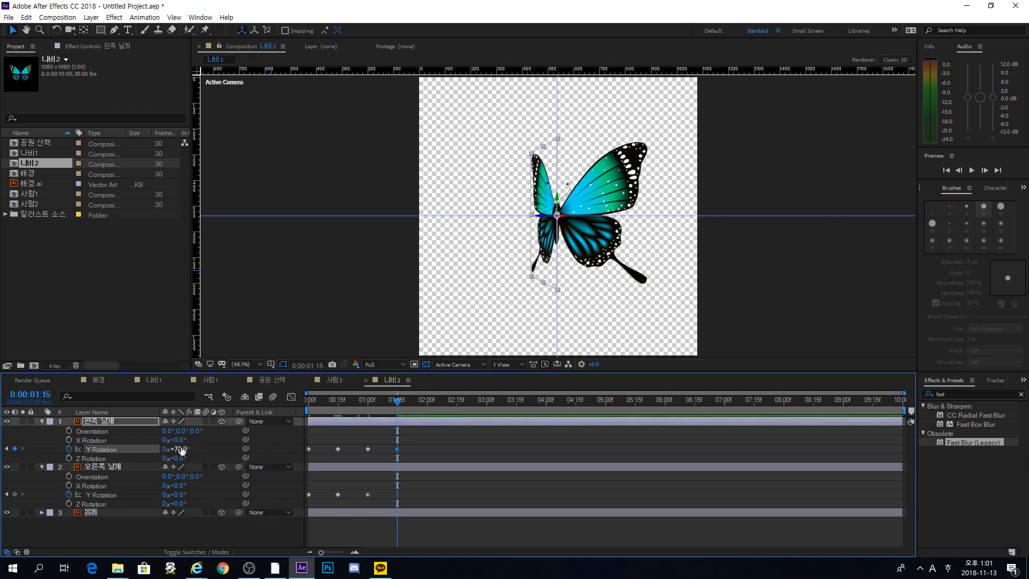
{"action": "left_click", "coordinate": [180, 495]}
{"action": "type", "text": "-70"}
{"action": "key", "text": "Return"}
Copy the 0:00:01:00 Y Rotation keyframes of both wing layers to 0:00:02:00.
{"action": "left_click", "coordinate": [427, 402]}
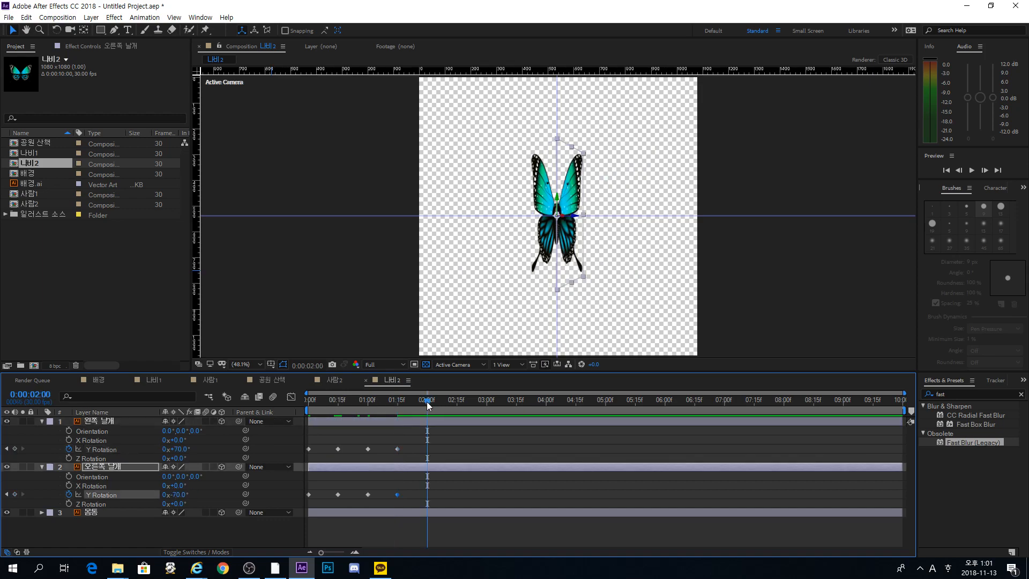
{"action": "left_click", "coordinate": [367, 449]}
{"action": "key", "text": "ctrl+c"}
{"action": "key", "text": "ctrl+v"}
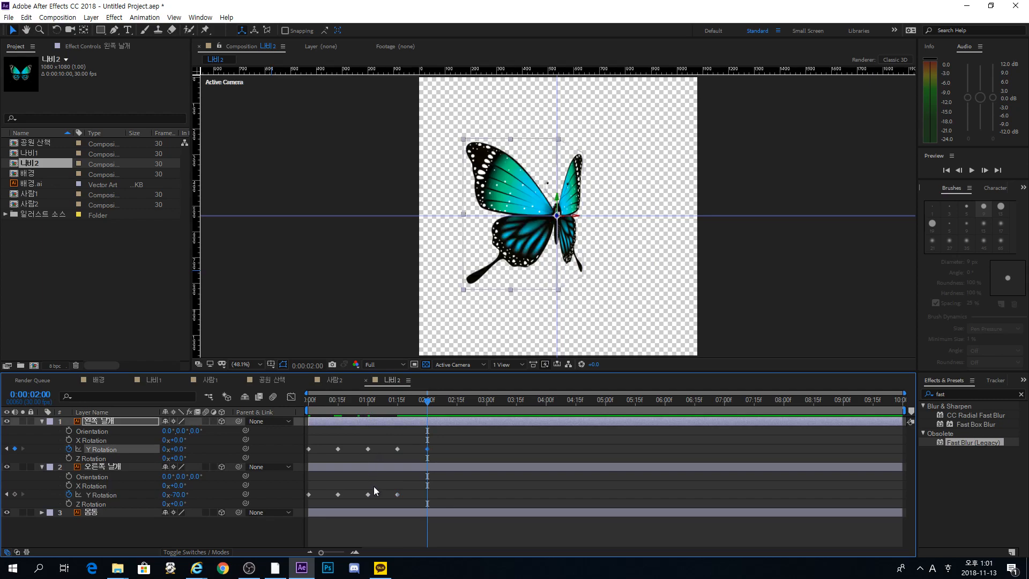
{"action": "left_click_drag", "start_coordinate": [376, 486], "coordinate": [364, 502]}
{"action": "key", "text": "ctrl+c"}
{"action": "key", "text": "ctrl+v"}
{"action": "left_click", "coordinate": [430, 481]}
Preview the wing flapping from the start and move the time to 0:00:02:00.
{"action": "left_click_drag", "start_coordinate": [428, 400], "coordinate": [264, 403]}
{"action": "key", "text": "space"}
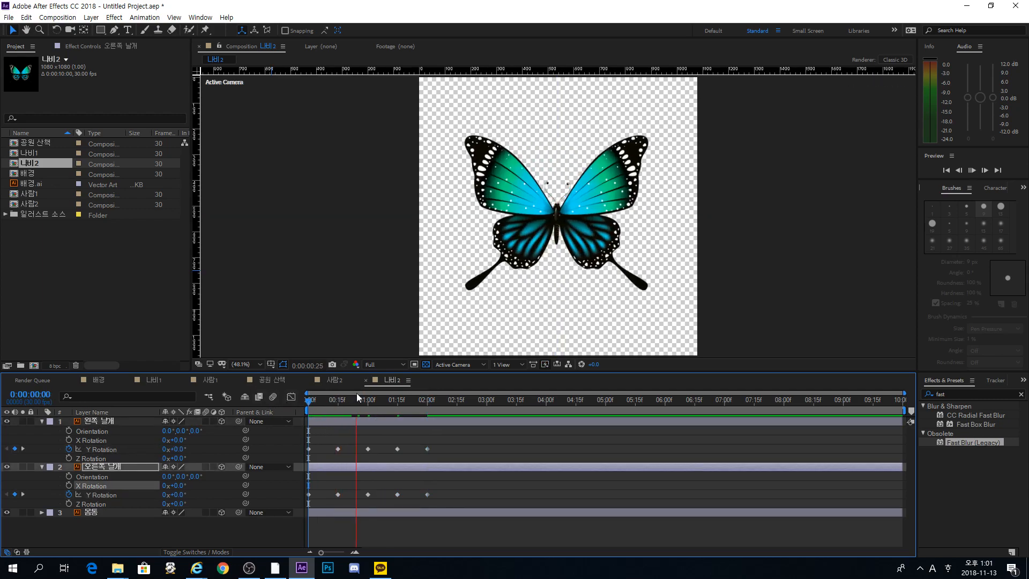
{"action": "left_click_drag", "start_coordinate": [400, 399], "coordinate": [427, 410]}
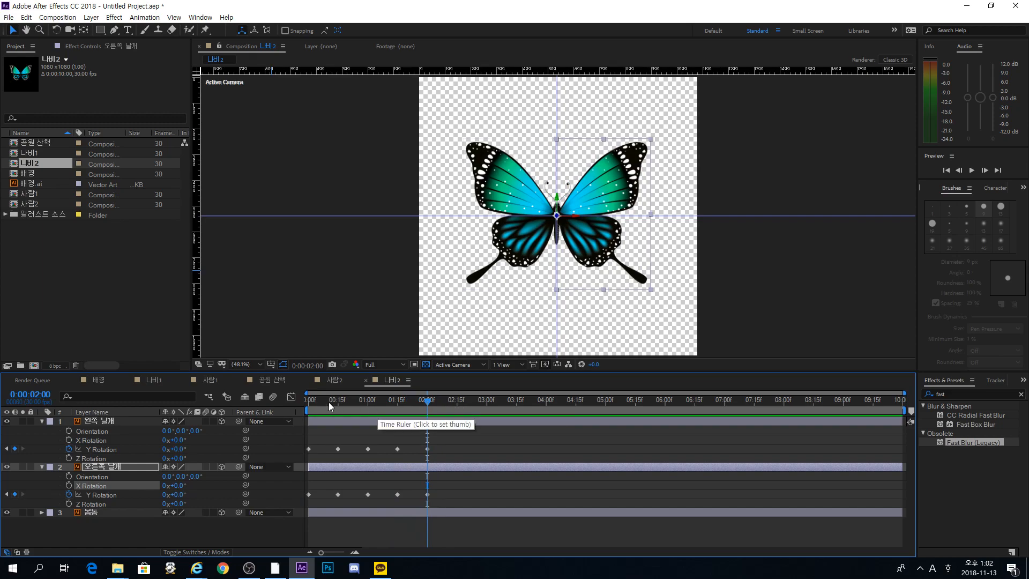
Preview the wing flapping from the start and check the wing poses at 0:00:01:00 and 0:00:01:15.
{"action": "left_click_drag", "start_coordinate": [320, 403], "coordinate": [303, 406]}
{"action": "left_click", "coordinate": [326, 438]}
{"action": "key", "text": "space"}
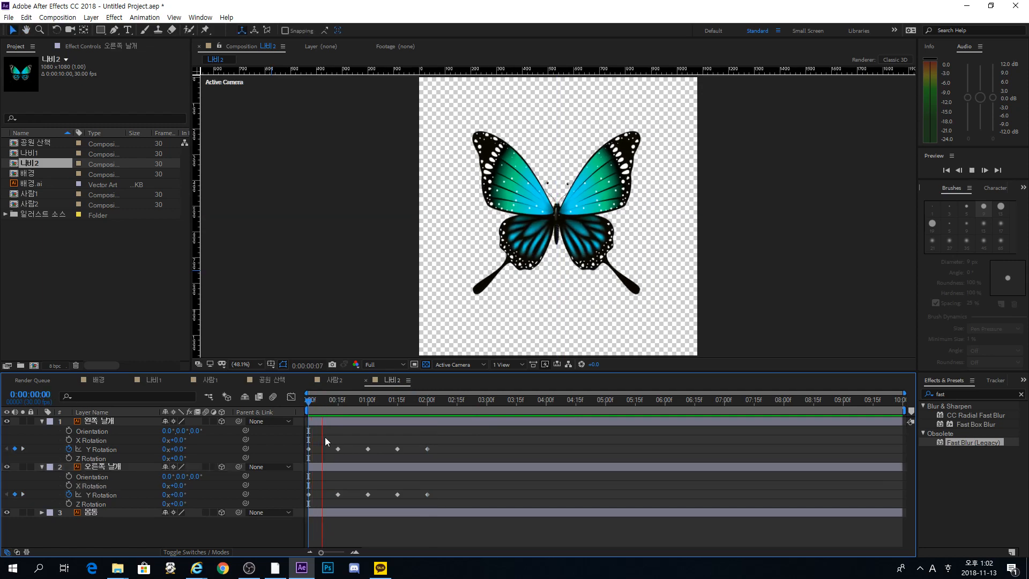
{"action": "left_click", "coordinate": [322, 401]}
{"action": "left_click_drag", "start_coordinate": [322, 401], "coordinate": [369, 406]}
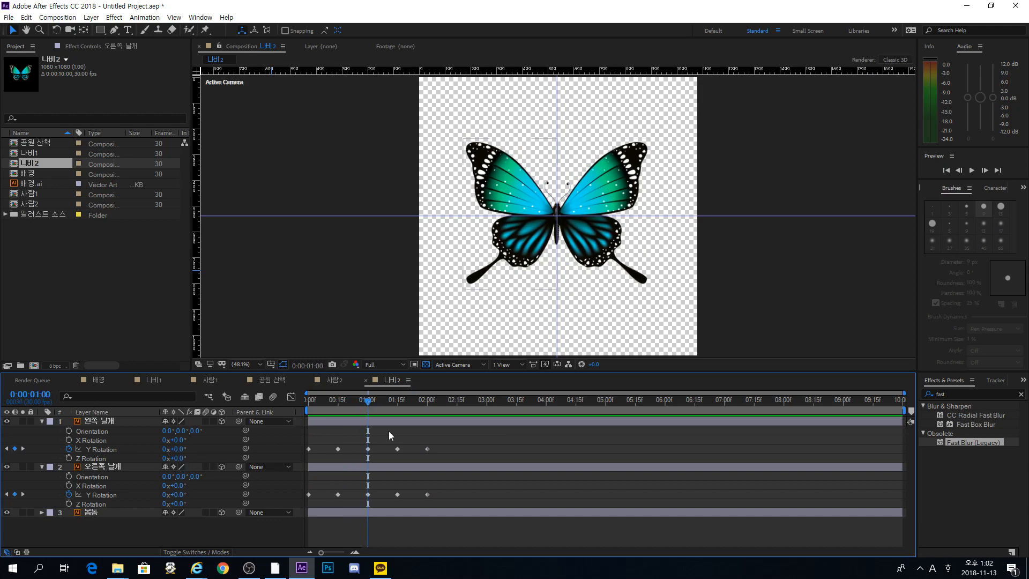
{"action": "left_click_drag", "start_coordinate": [352, 403], "coordinate": [397, 405]}
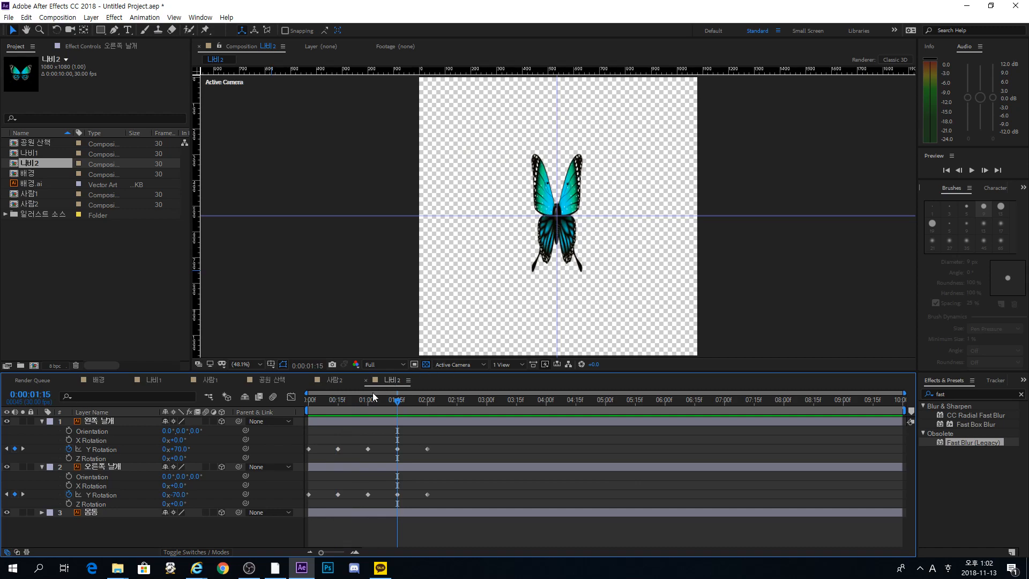
{"action": "left_click", "coordinate": [310, 400]}
{"action": "key", "text": "space"}
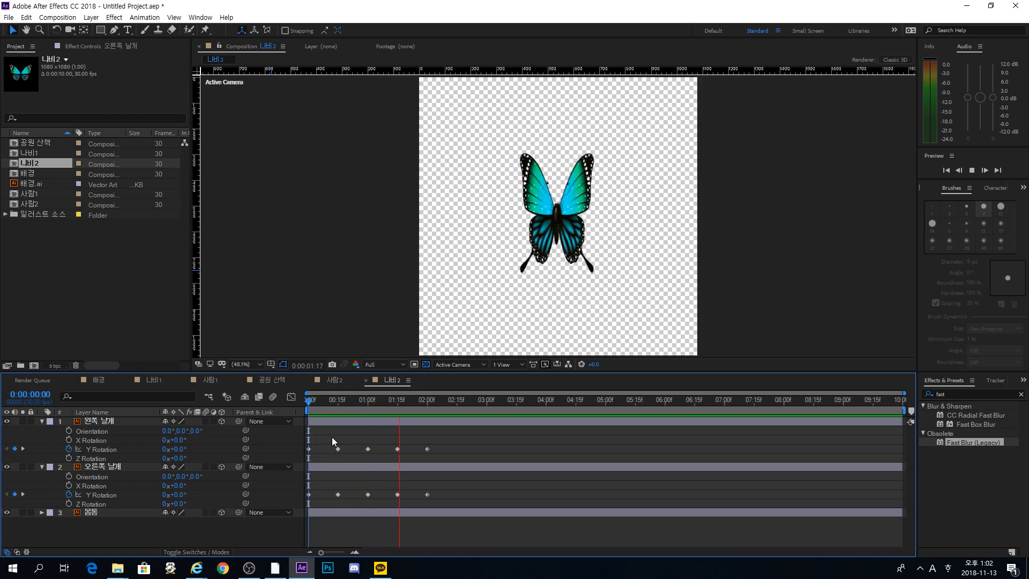
{"action": "key", "text": "space"}
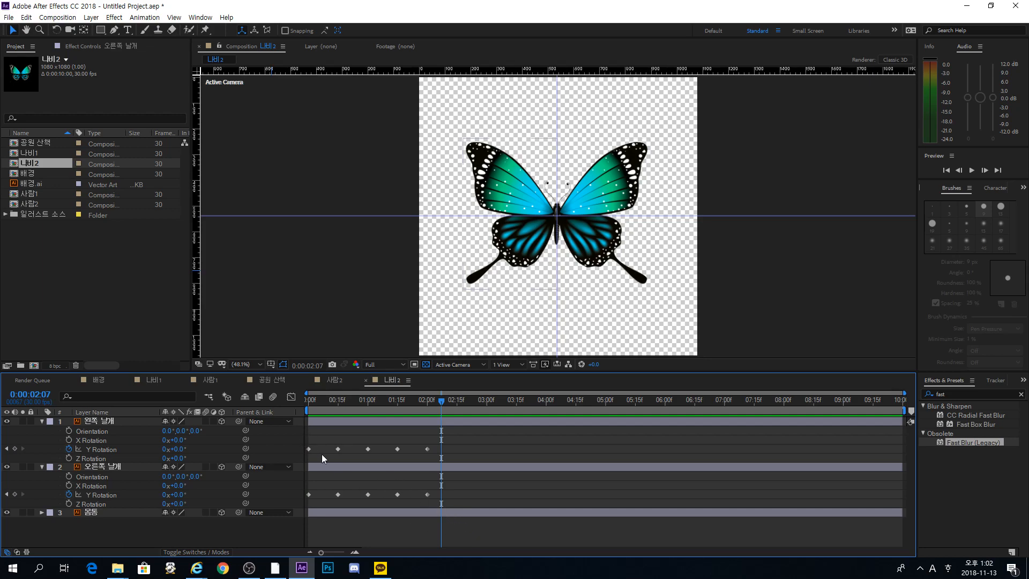
Apply Easy Ease to the Y Rotation keyframes of both wing layers at 0:00:00:15 and 0:00:01:15.
{"action": "left_click_drag", "start_coordinate": [348, 459], "coordinate": [326, 504]}
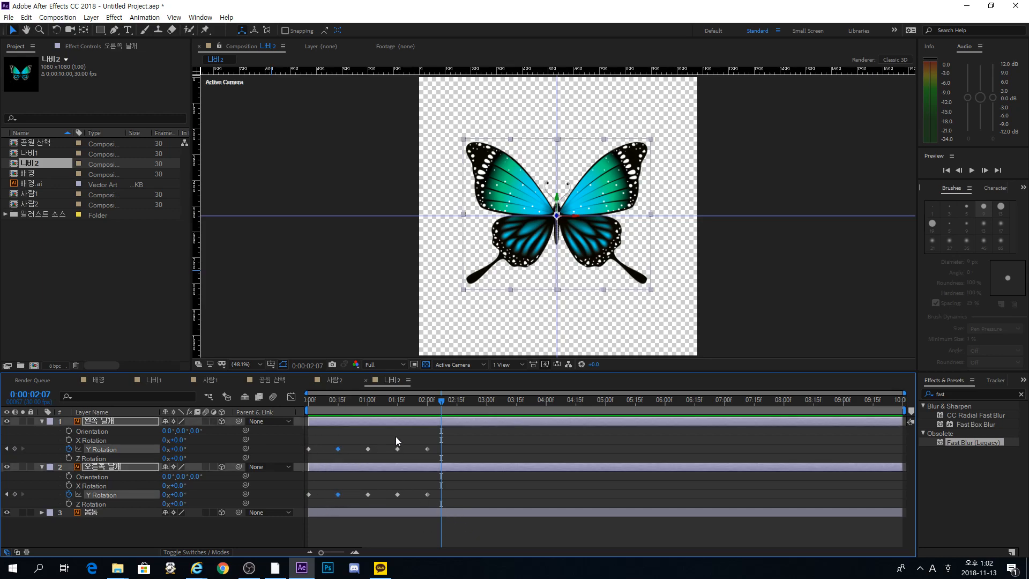
{"action": "left_click_drag", "start_coordinate": [408, 444], "coordinate": [389, 507]}
{"action": "left_click", "coordinate": [397, 402]}
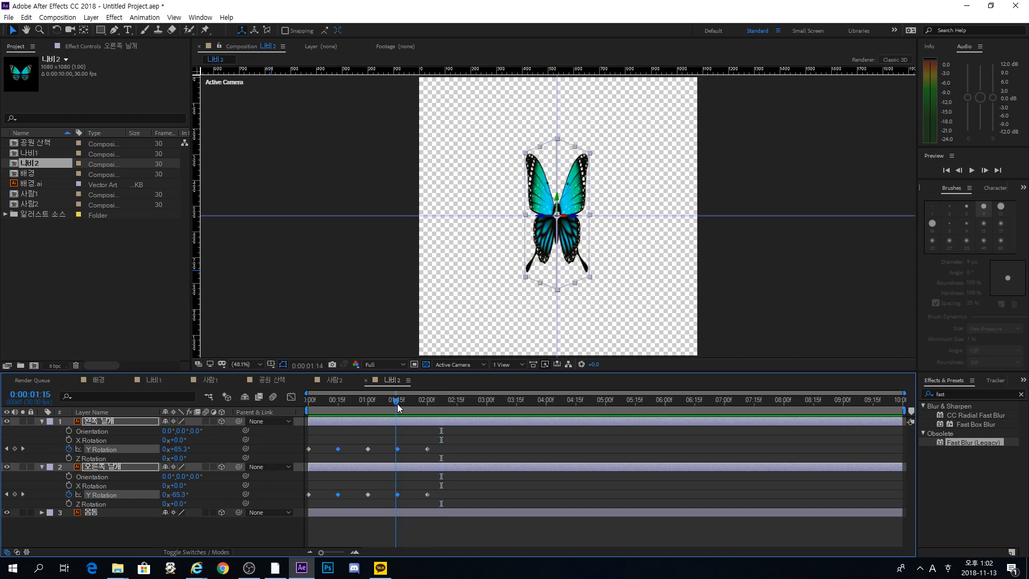
{"action": "key", "text": "F9"}
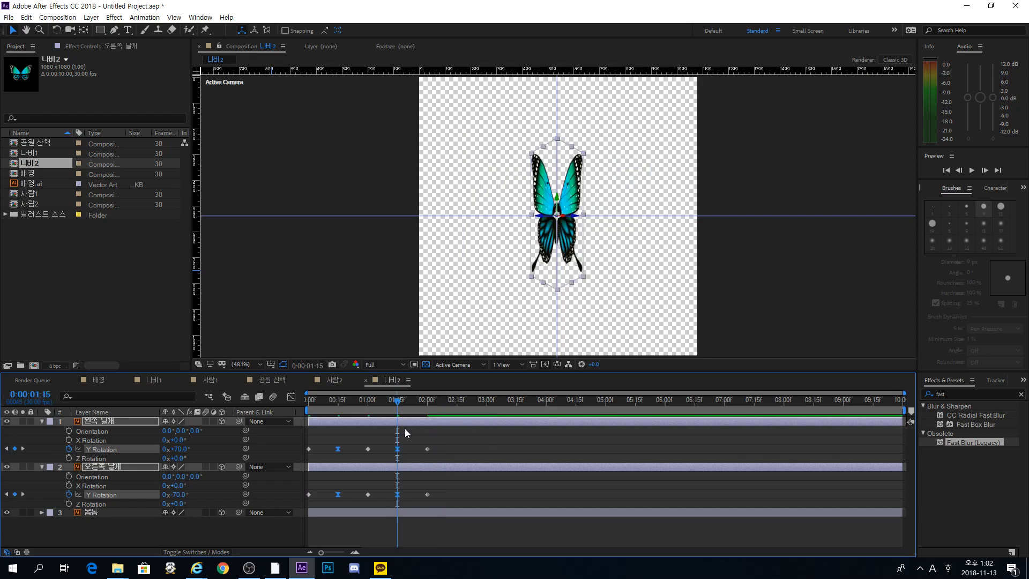
{"action": "left_click", "coordinate": [404, 429]}
Preview the eased wing flapping from the start.
{"action": "left_click_drag", "start_coordinate": [352, 402], "coordinate": [284, 396]}
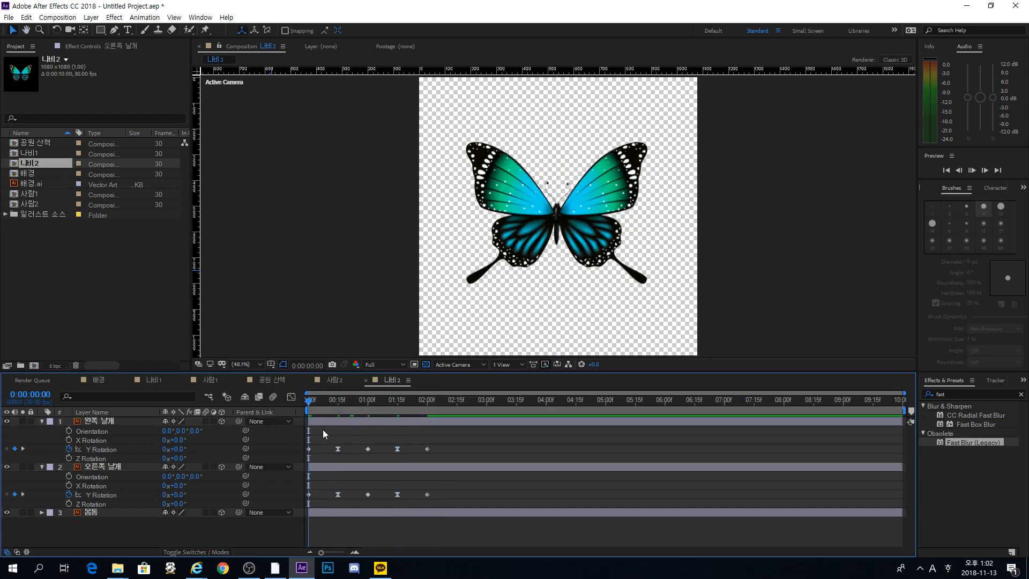
{"action": "key", "text": "space"}
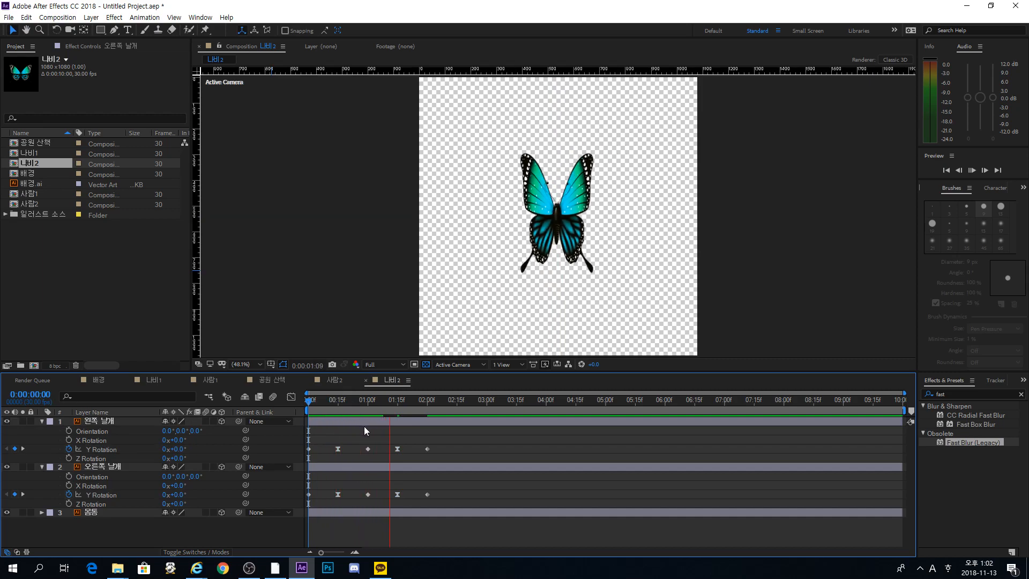
{"action": "key", "text": "space"}
{"action": "left_click_drag", "start_coordinate": [451, 411], "coordinate": [300, 406]}
{"action": "key", "text": "space"}
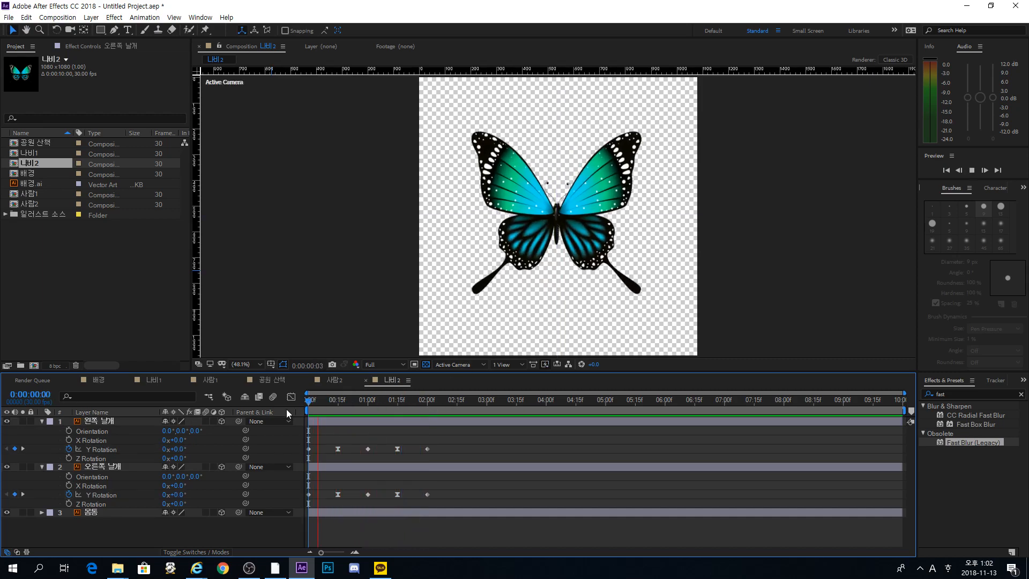
Copy the 왼쪽 날개 Y Rotation keyframes from 0:00:00:15 through 0:00:02:00 to 0:00:02:15 and 0:00:04:15.
{"action": "left_click", "coordinate": [456, 406]}
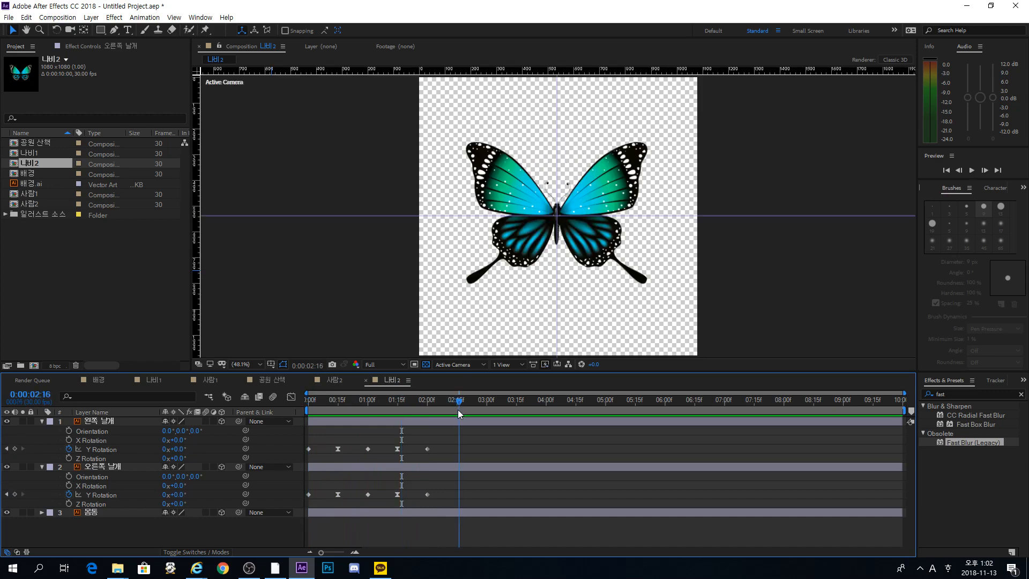
{"action": "left_click_drag", "start_coordinate": [416, 442], "coordinate": [301, 455]}
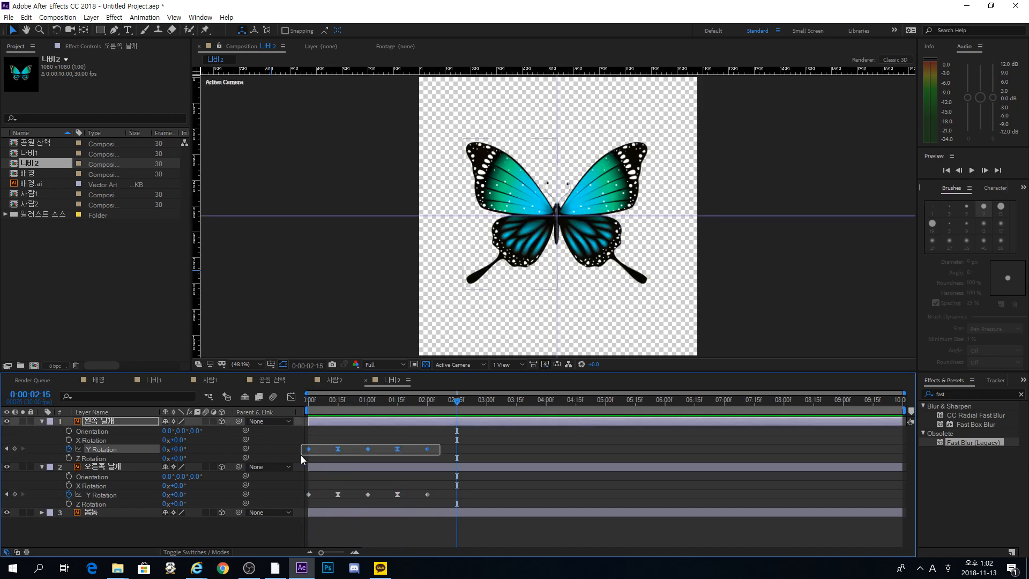
{"action": "left_click_drag", "start_coordinate": [439, 433], "coordinate": [329, 459]}
{"action": "key", "text": "ctrl+c"}
{"action": "key", "text": "ctrl+v"}
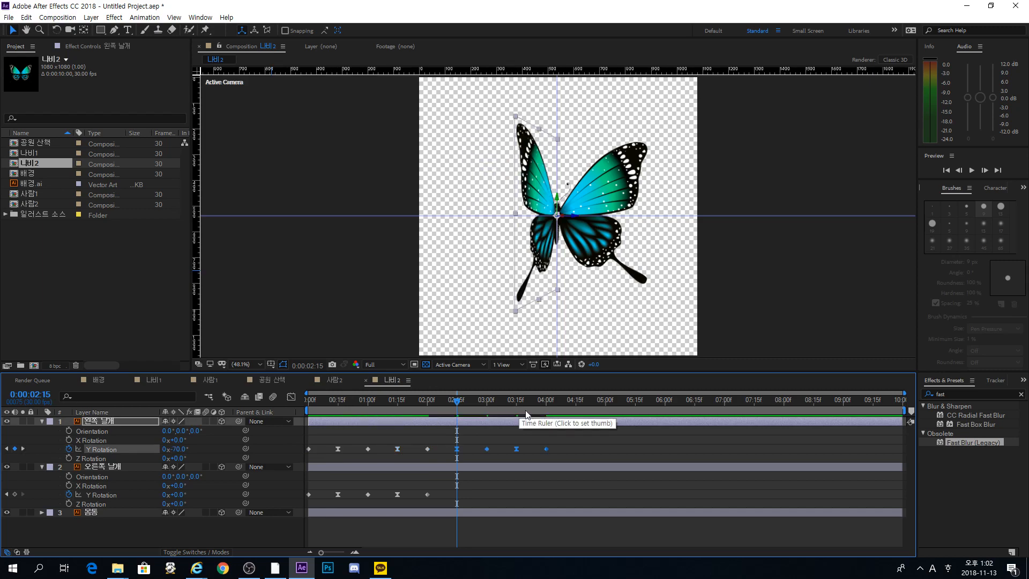
{"action": "left_click", "coordinate": [574, 407]}
{"action": "key", "text": "ctrl+v"}
Copy the 왼쪽 날개 Y Rotation keyframes from 0:00:00:15 through 0:00:06:00 to 0:00:06:15.
{"action": "left_click", "coordinate": [696, 406]}
{"action": "left_click_drag", "start_coordinate": [688, 437], "coordinate": [332, 458]}
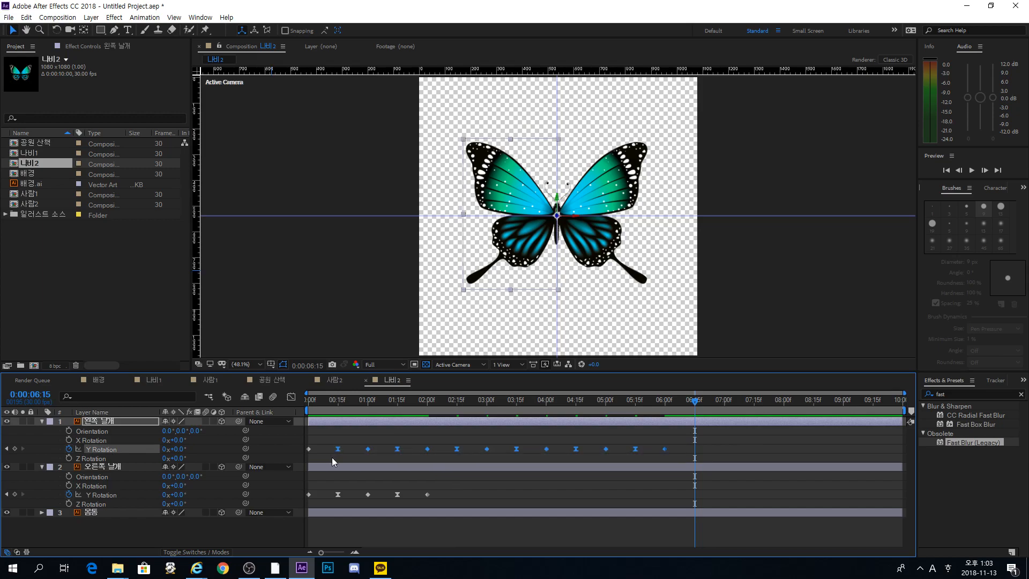
{"action": "key", "text": "ctrl+c"}
{"action": "key", "text": "ctrl+v"}
Copy the 오른쪽 날개 Y Rotation keyframes from 0:00:00:15 through 0:00:02:00 to 0:00:02:15 and 0:00:04:15.
{"action": "left_click", "coordinate": [455, 406]}
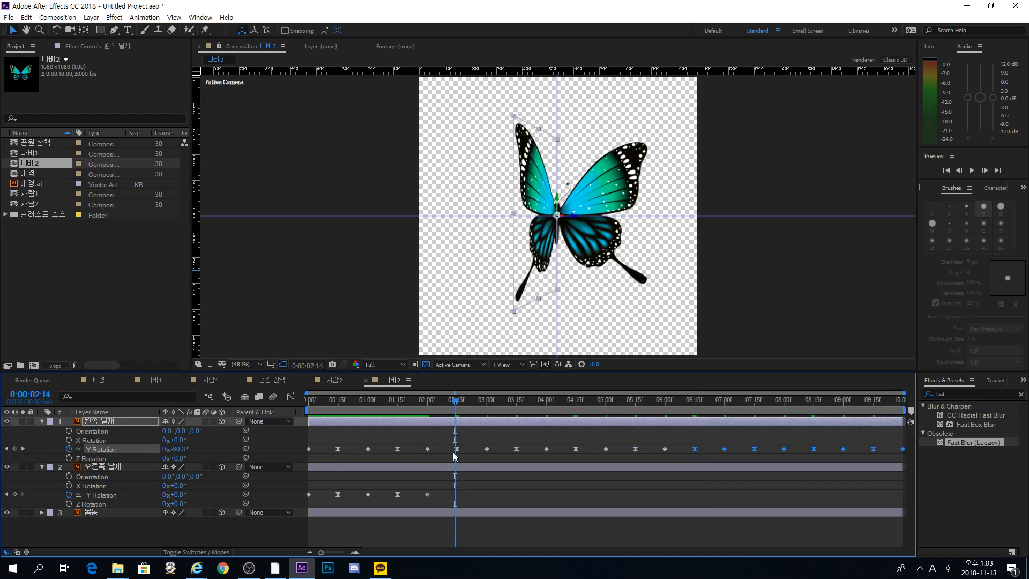
{"action": "left_click", "coordinate": [457, 406]}
{"action": "left_click_drag", "start_coordinate": [432, 487], "coordinate": [317, 507]}
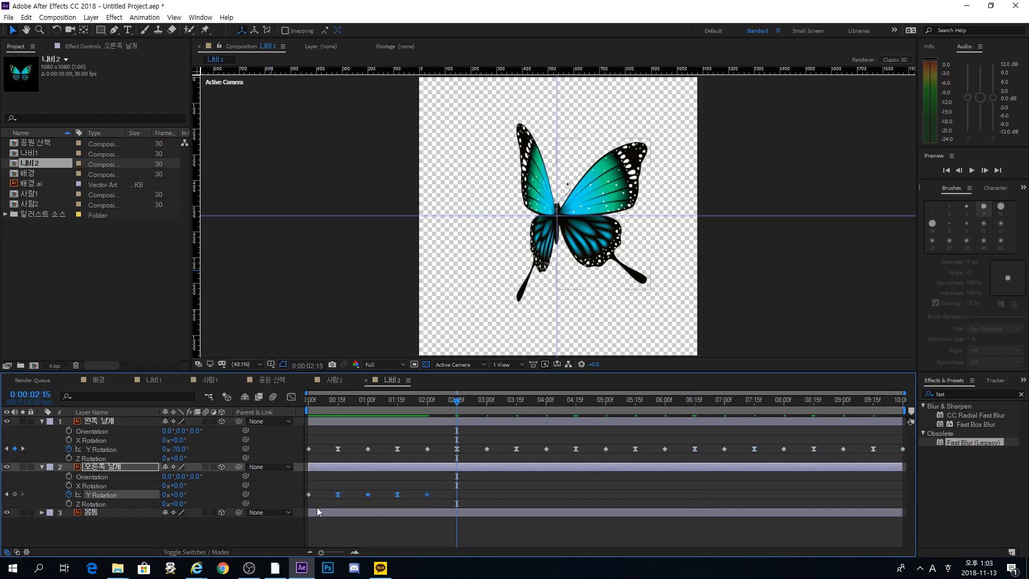
{"action": "key", "text": "ctrl+v"}
{"action": "left_click", "coordinate": [575, 406]}
{"action": "key", "text": "ctrl+v"}
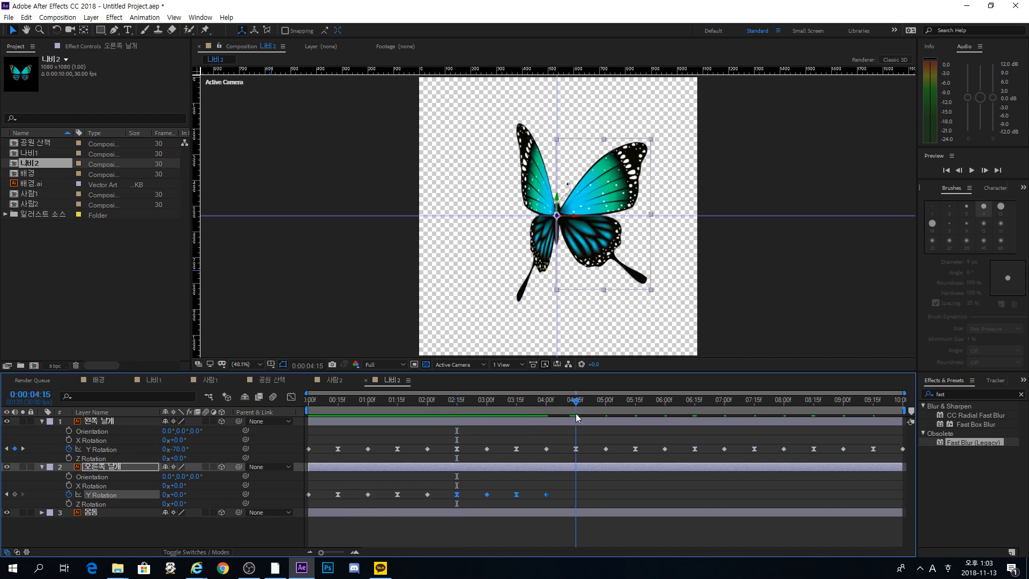
Copy the 오른쪽 날개 Y Rotation keyframes from 0:00:00:15 through 0:00:06:00 to 0:00:06:15.
{"action": "left_click", "coordinate": [694, 407]}
{"action": "left_click_drag", "start_coordinate": [666, 483], "coordinate": [331, 502]}
{"action": "key", "text": "ctrl+v"}
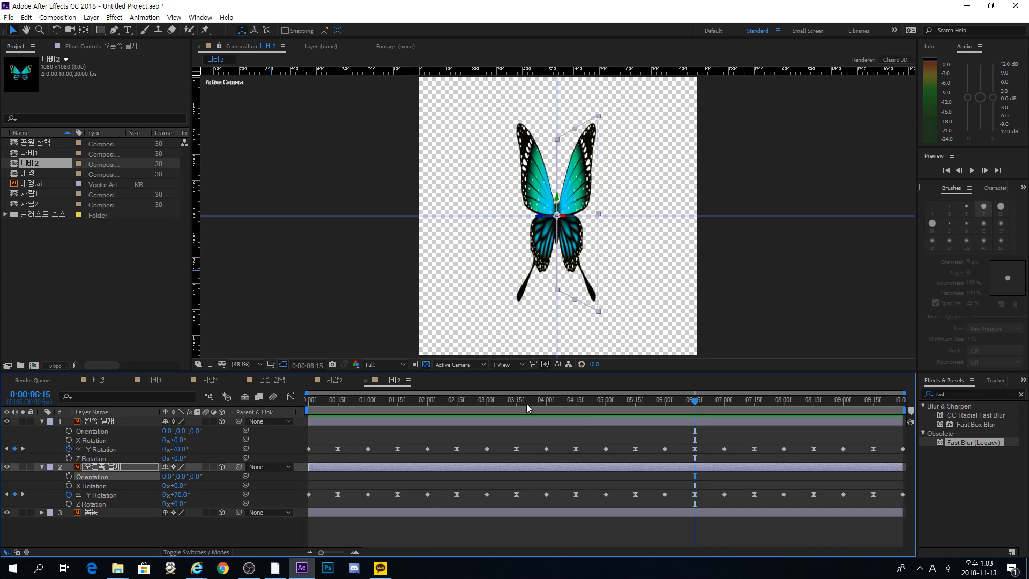
Preview the repeated wing flapping of the whole butterfly from the start.
{"action": "left_click_drag", "start_coordinate": [526, 404], "coordinate": [303, 404]}
{"action": "key", "text": "space"}
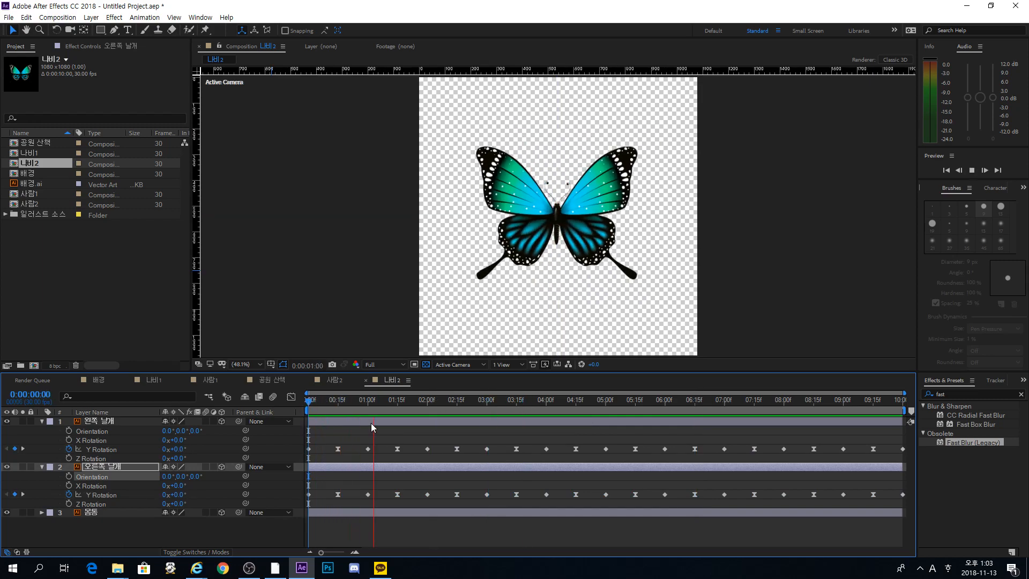
{"action": "key", "text": "space"}
Add 나비2 as the top layer of the 공원 산책 composition, make it 3D and collapse its transformations.
{"action": "left_click", "coordinate": [268, 380]}
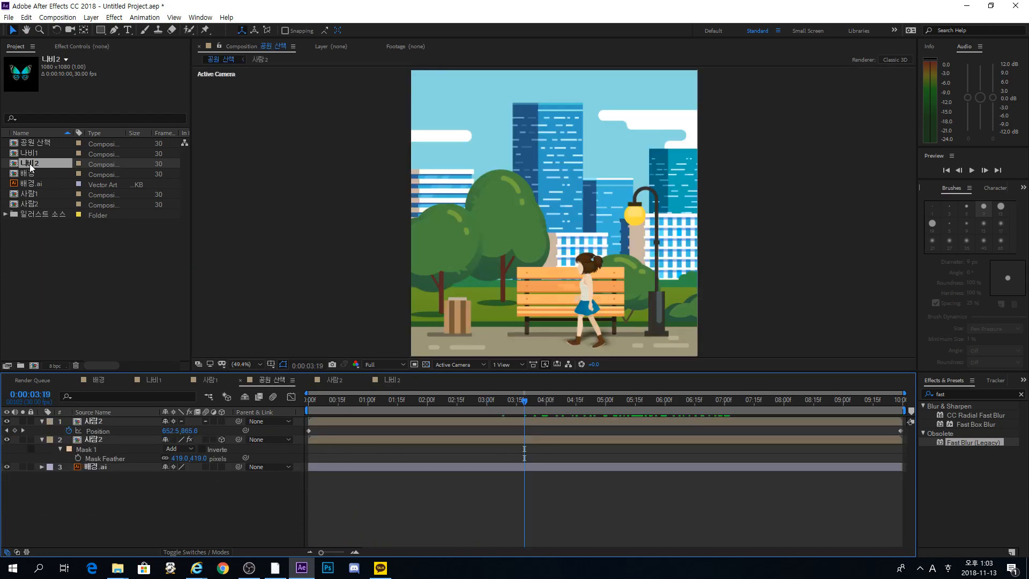
{"action": "left_click_drag", "start_coordinate": [31, 168], "coordinate": [111, 420]}
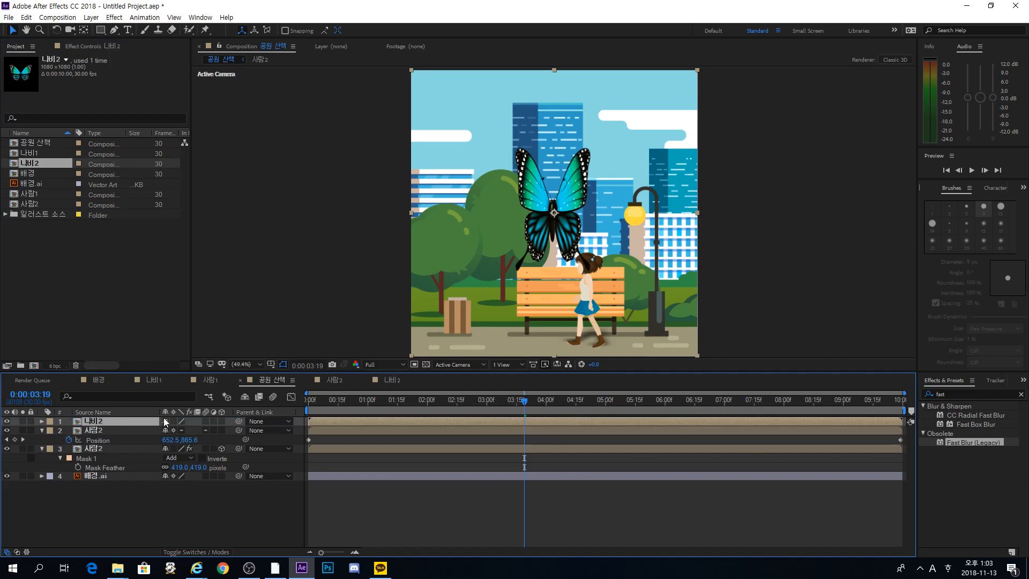
{"action": "left_click", "coordinate": [222, 422]}
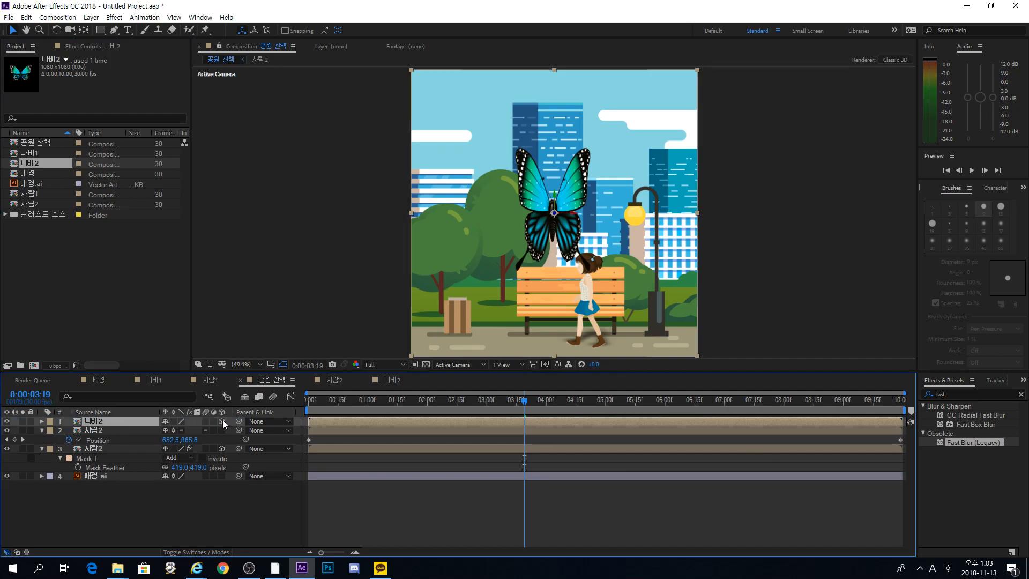
{"action": "left_click", "coordinate": [174, 421]}
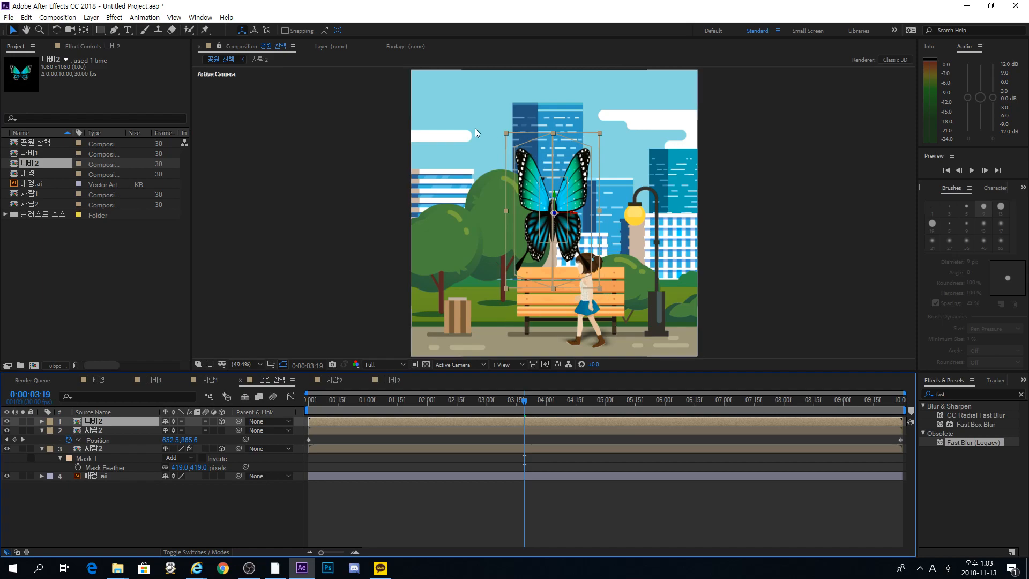
Rotate the 나비2 layer to an X Rotation of -76° and a Z Rotation of -83°.
{"action": "key", "text": "r"}
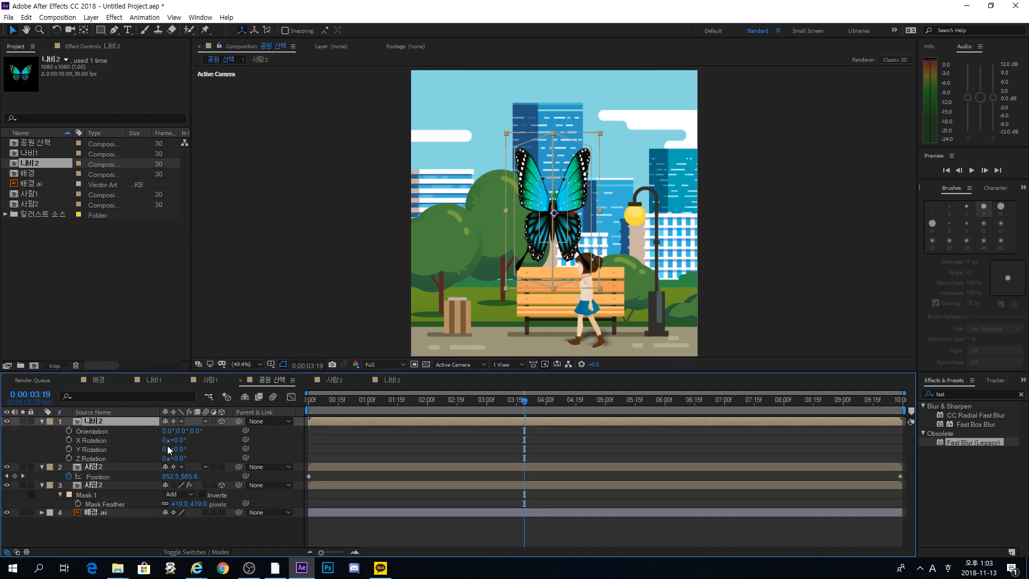
{"action": "left_click_drag", "start_coordinate": [178, 459], "coordinate": [142, 468]}
{"action": "key", "text": "ctrl+z"}
{"action": "key", "text": "ctrl+z"}
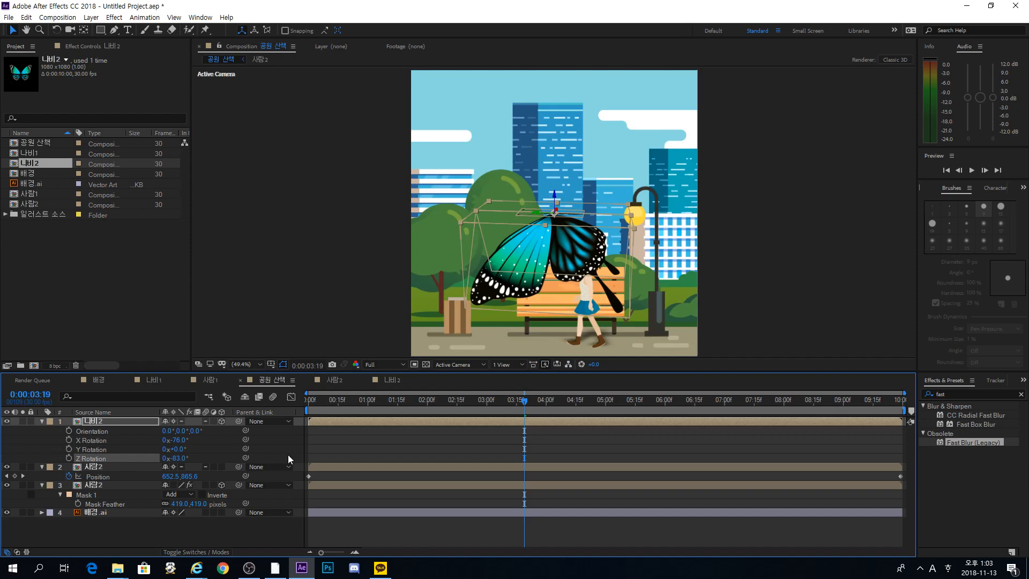
Set the scale of the 나비2 layer to 10%.
{"action": "left_click", "coordinate": [112, 423]}
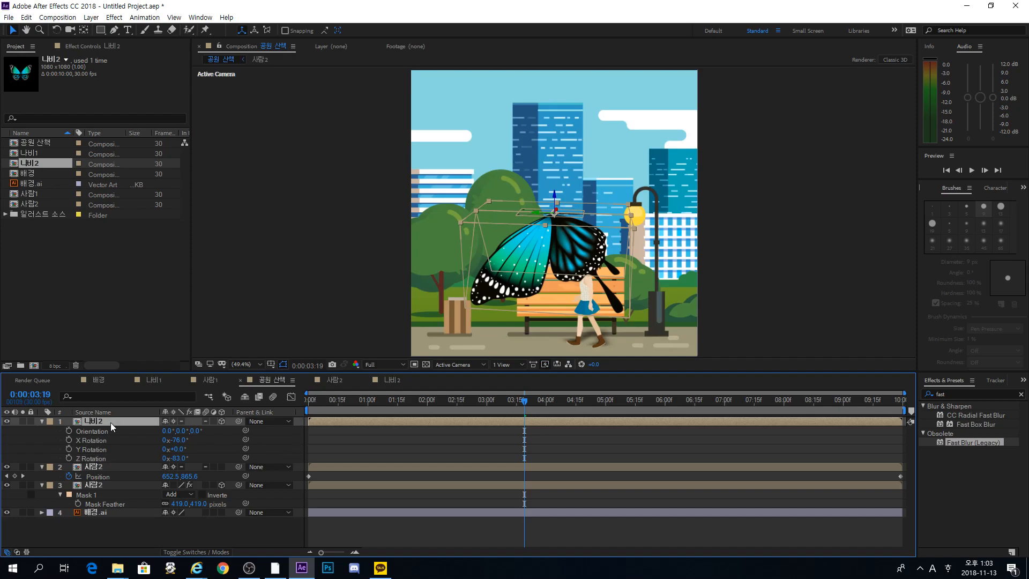
{"action": "key", "text": "s"}
{"action": "left_click", "coordinate": [180, 431]}
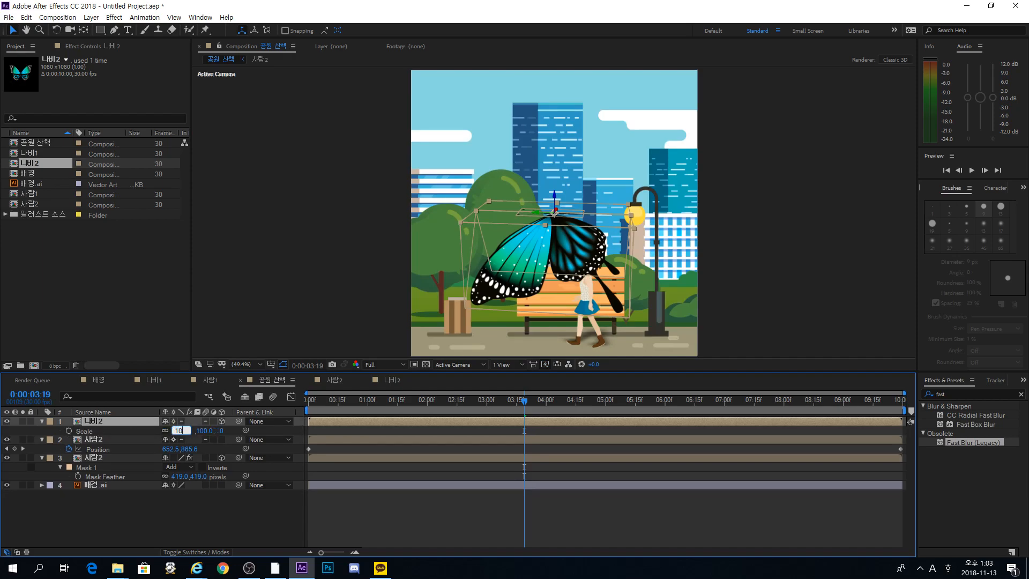
{"action": "type", "text": "10"}
{"action": "key", "text": "Return"}
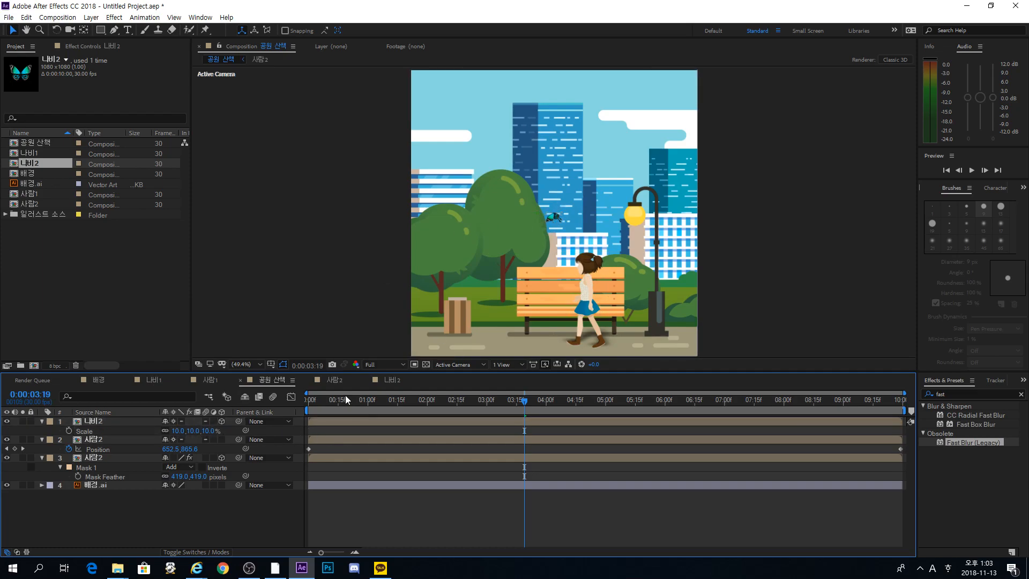
At 0:00:00:00, keyframe the 나비2 position just outside the scene's right edge, at about 1142, 558, -72.
{"action": "left_click_drag", "start_coordinate": [345, 394], "coordinate": [318, 399]}
{"action": "left_click", "coordinate": [98, 423]}
{"action": "key", "text": "p"}
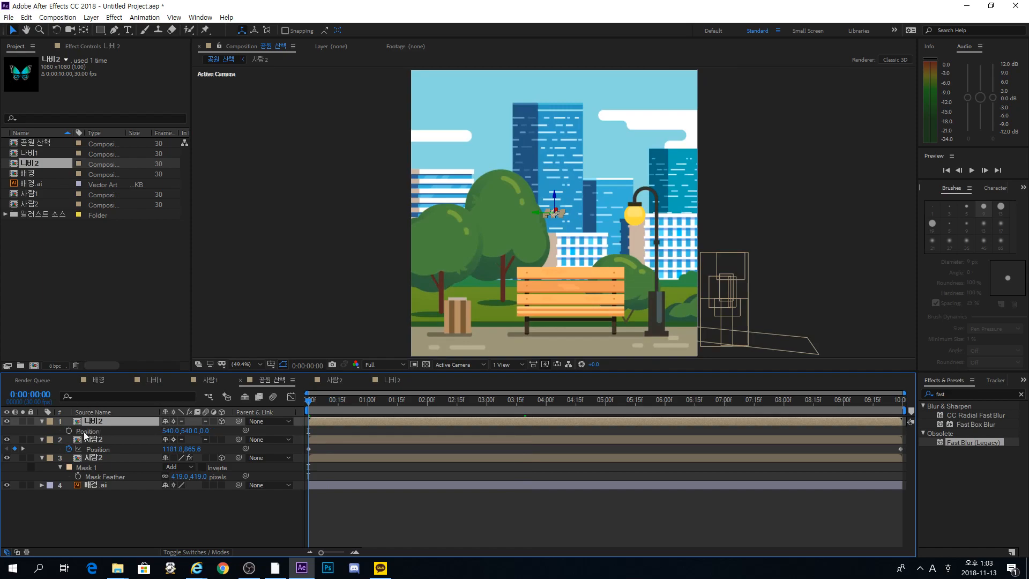
{"action": "left_click", "coordinate": [69, 430]}
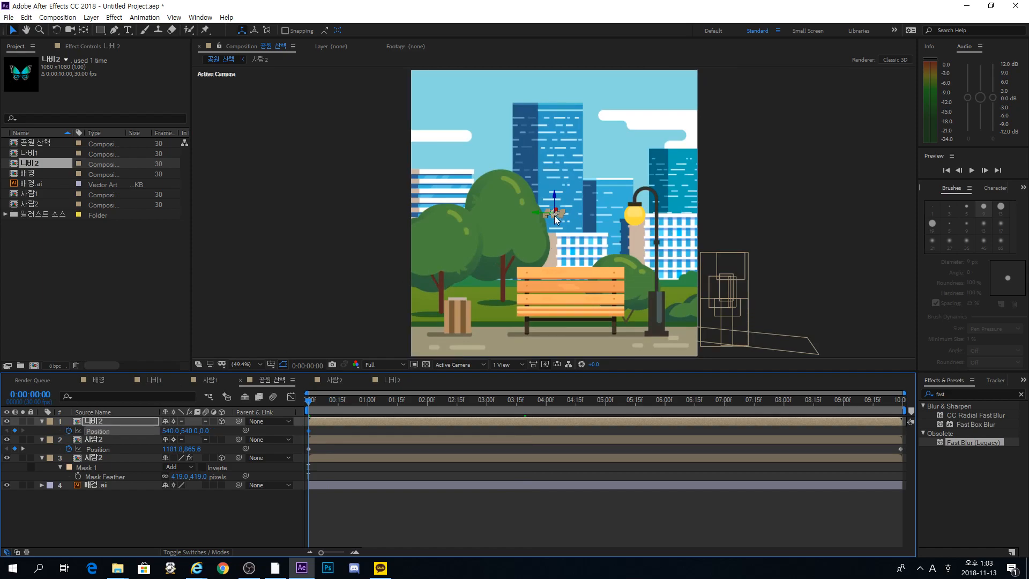
{"action": "left_click_drag", "start_coordinate": [555, 216], "coordinate": [722, 216]}
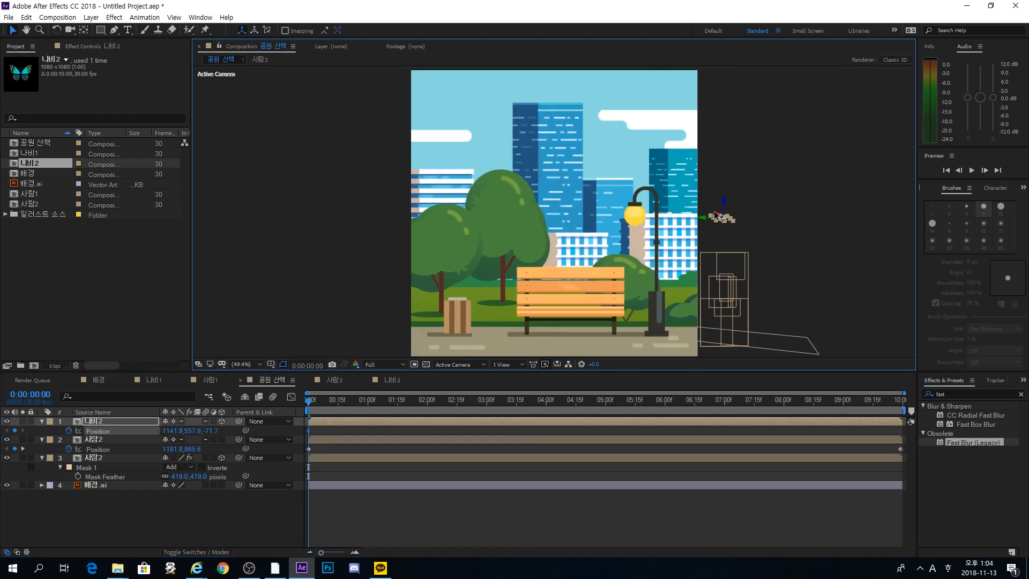
At 0:00:09:29, move 나비2 up and beyond the scene's left edge, and preview its flight from the start.
{"action": "left_click", "coordinate": [598, 400]}
{"action": "left_click_drag", "start_coordinate": [657, 395], "coordinate": [963, 367]}
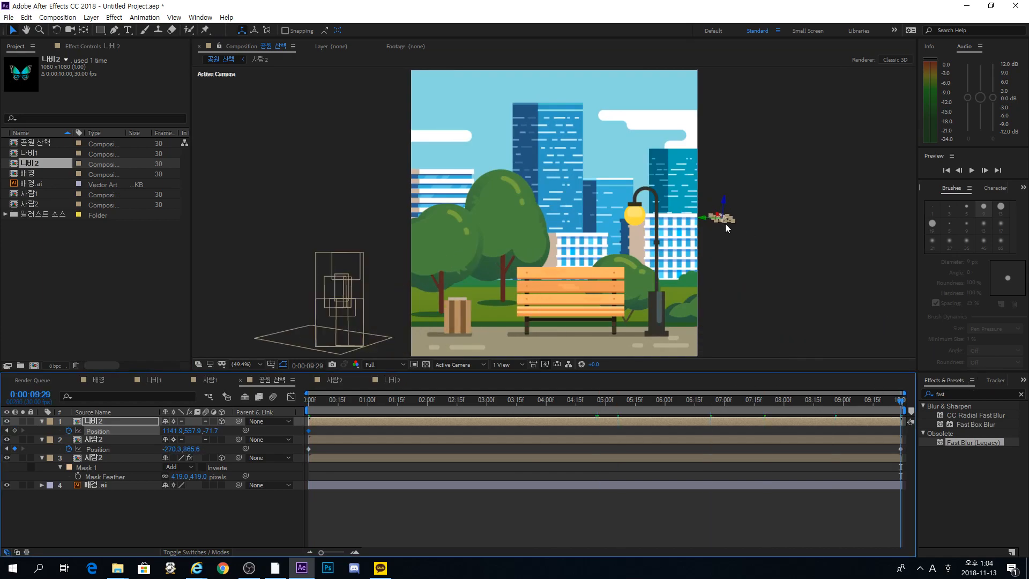
{"action": "left_click_drag", "start_coordinate": [726, 218], "coordinate": [390, 144]}
{"action": "key", "text": "space"}
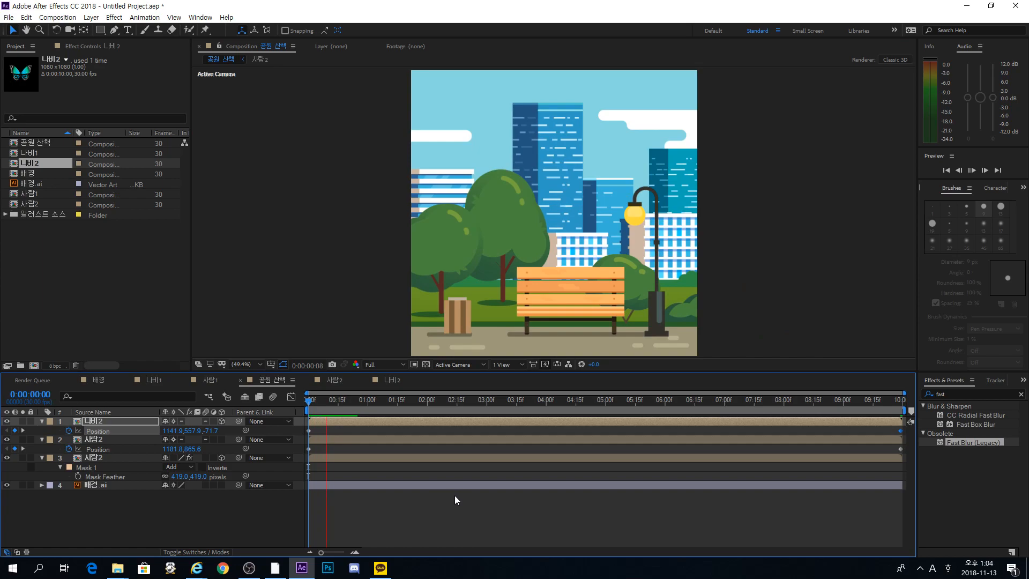